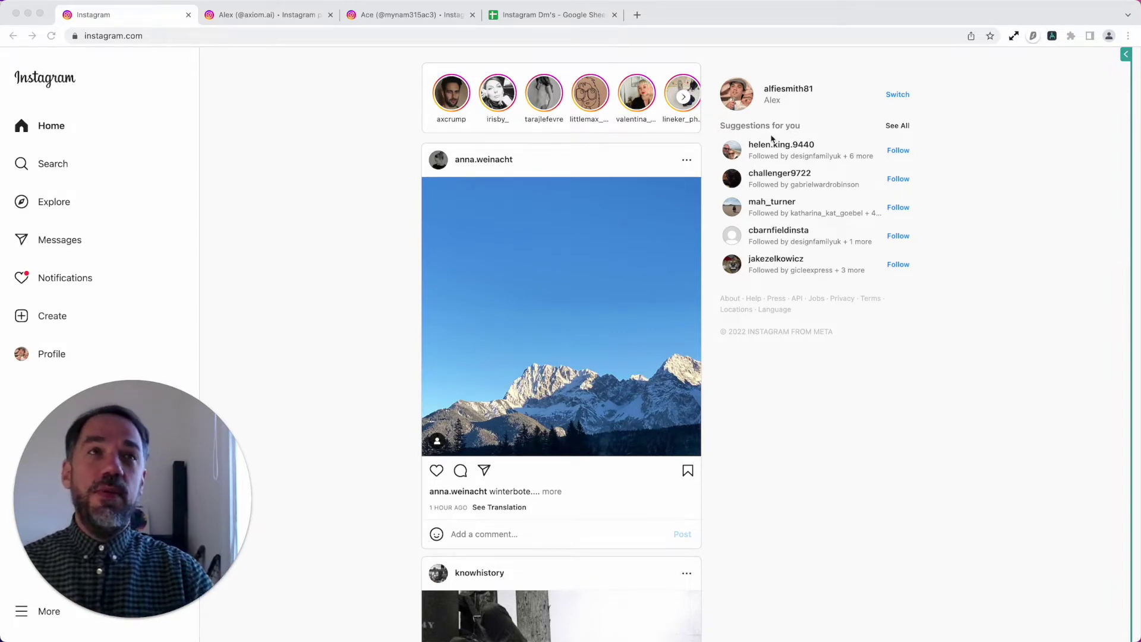
Open the 'Instagram DM and Like post' bot and run it with the desktop app.
click(1033, 101)
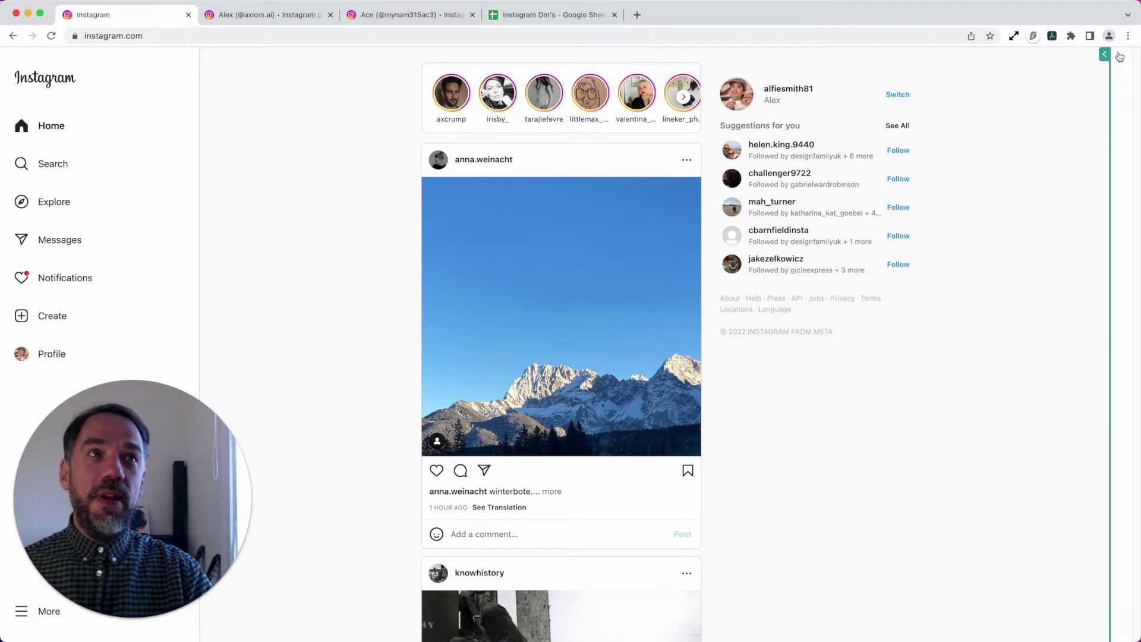
click(1106, 54)
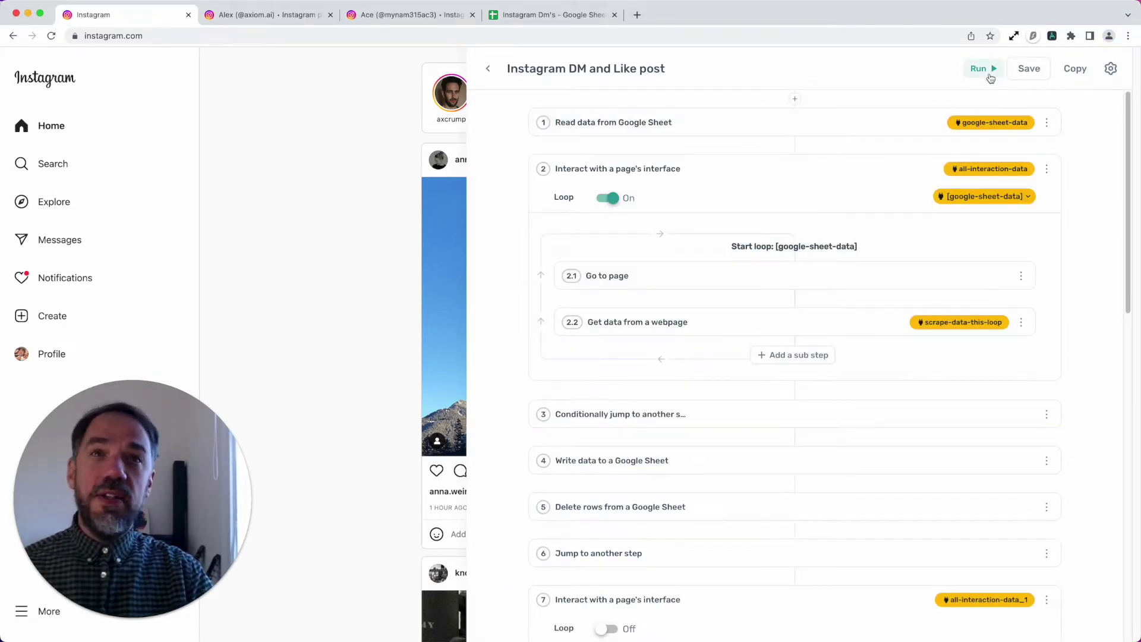
scroll(770, 396, down, 8)
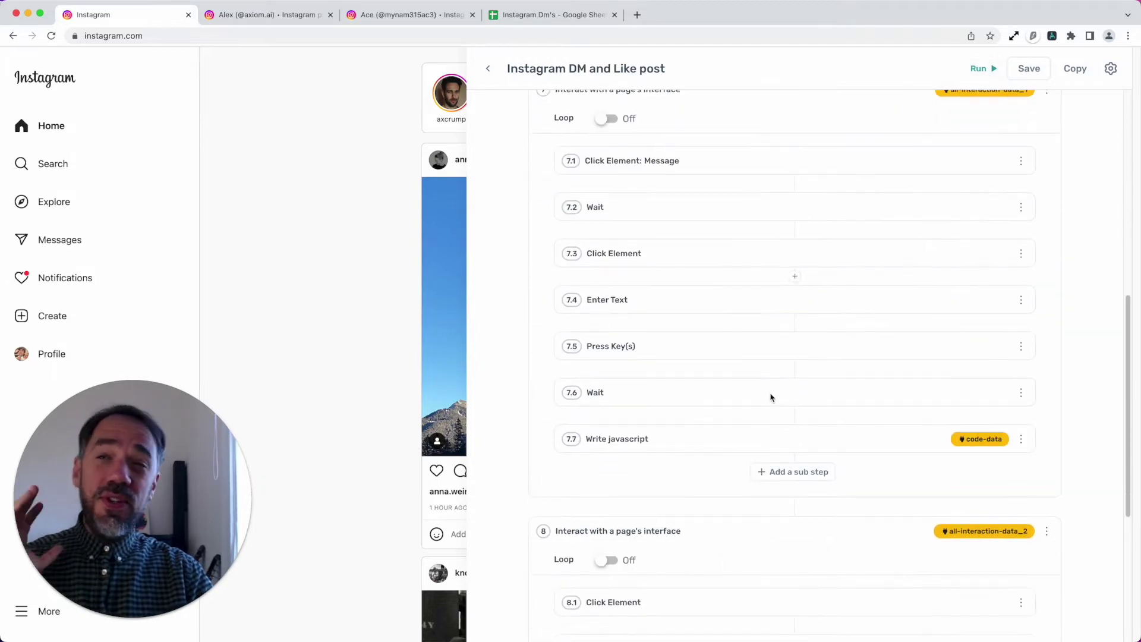
scroll(771, 397, up, 4)
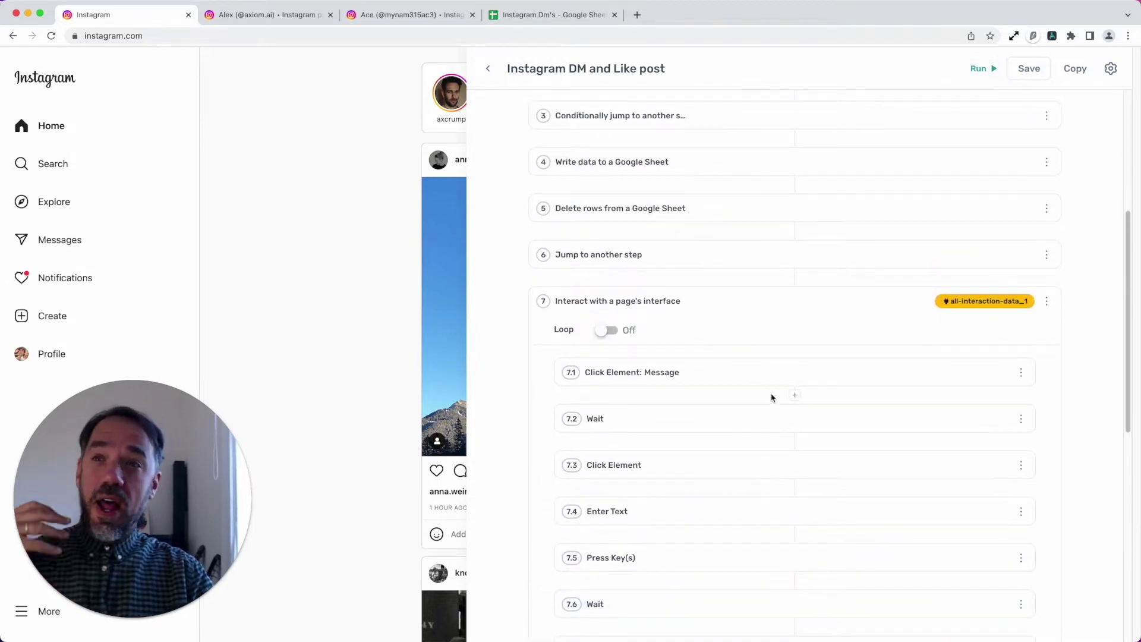
scroll(771, 397, up, 6)
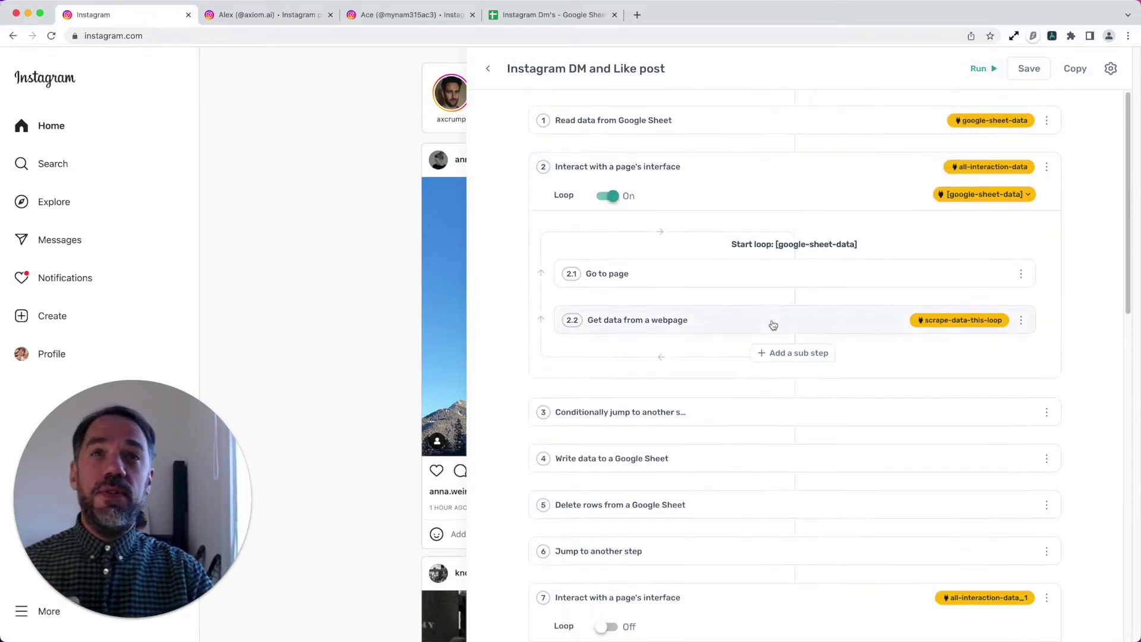
click(977, 69)
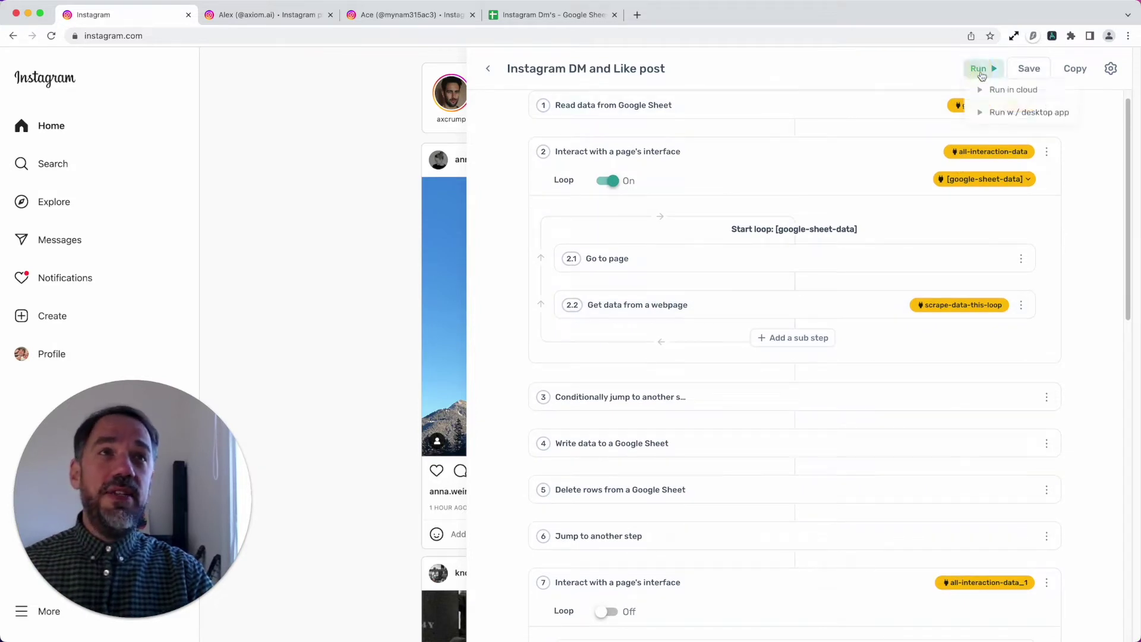
click(1018, 114)
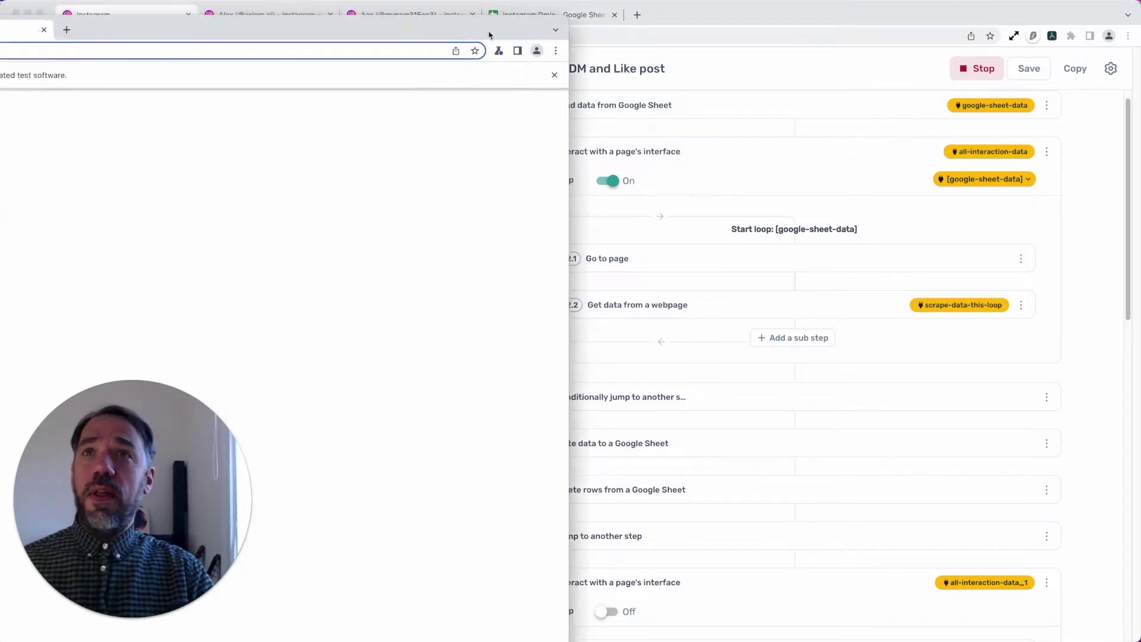
Center the automated browser window, then close it after Instagram Direct opens, failing the run at Enter Text.
drag(489, 35, 825, 20)
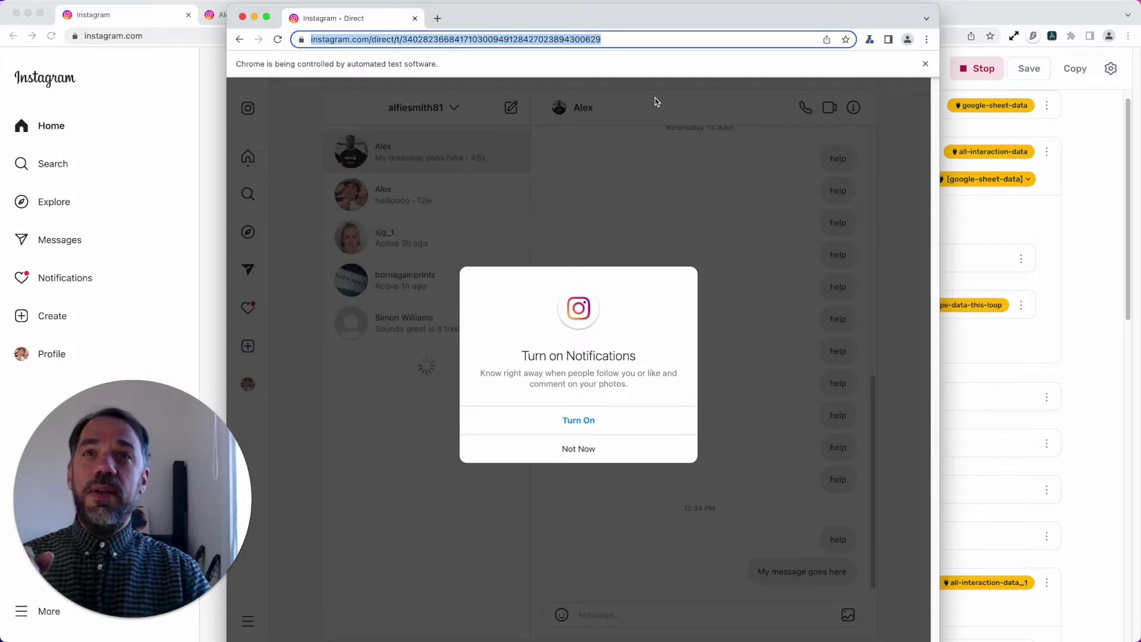
click(414, 18)
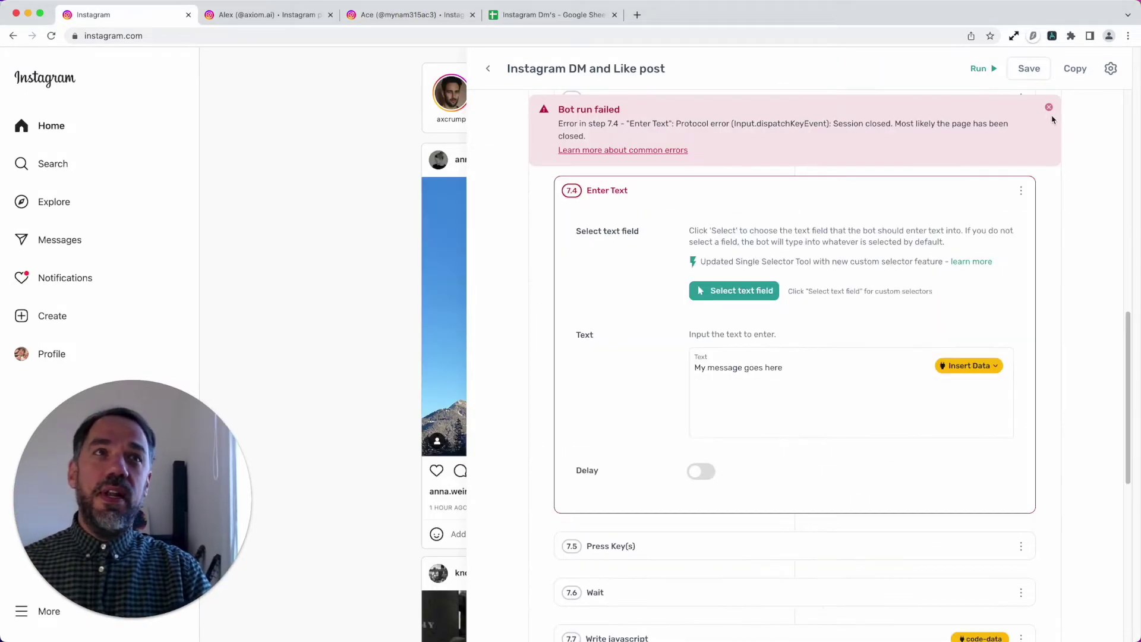
Dismiss the run-failed banner, collapse step 7.4 Enter Text, and go to the Instagram Dm's sheet.
click(1049, 107)
scroll(790, 291, up, 15)
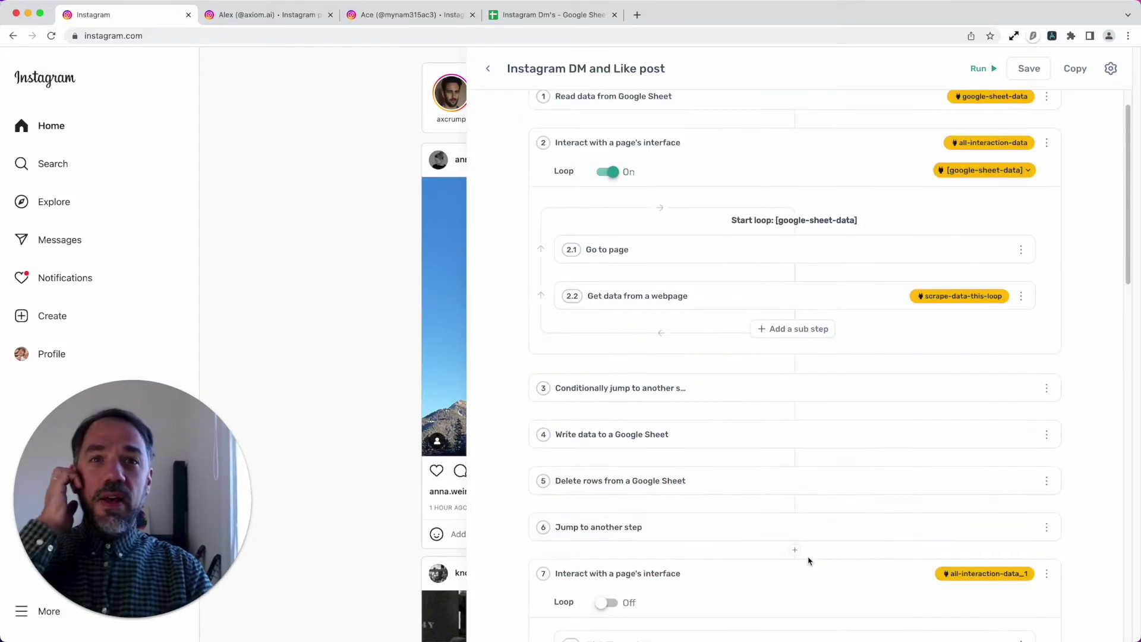
scroll(808, 561, down, 5)
click(823, 463)
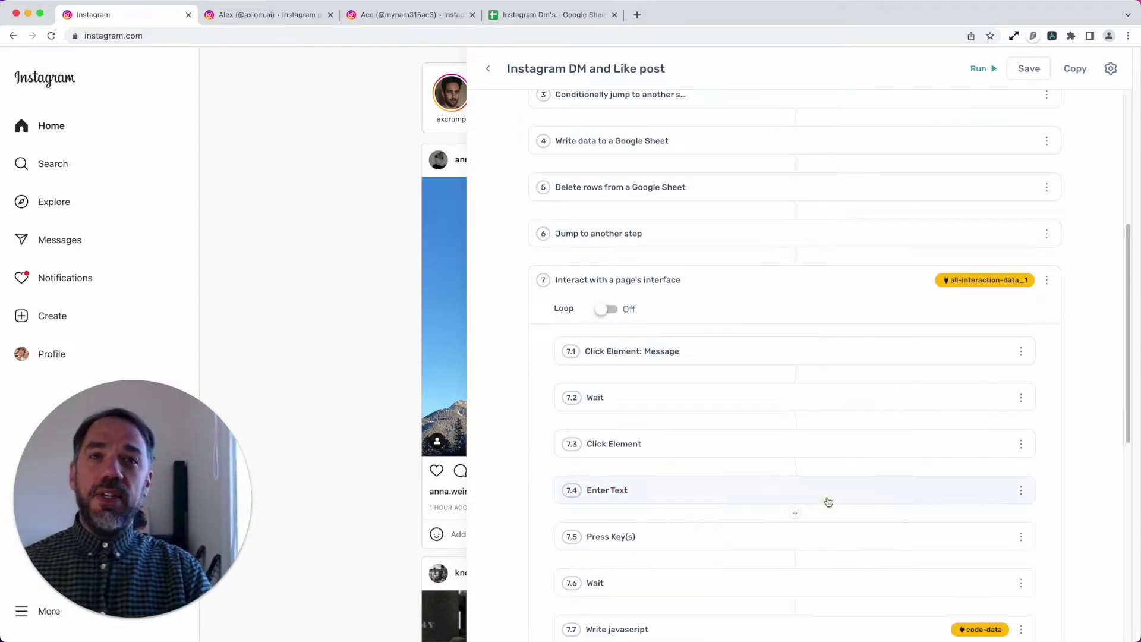
scroll(828, 464, up, 5)
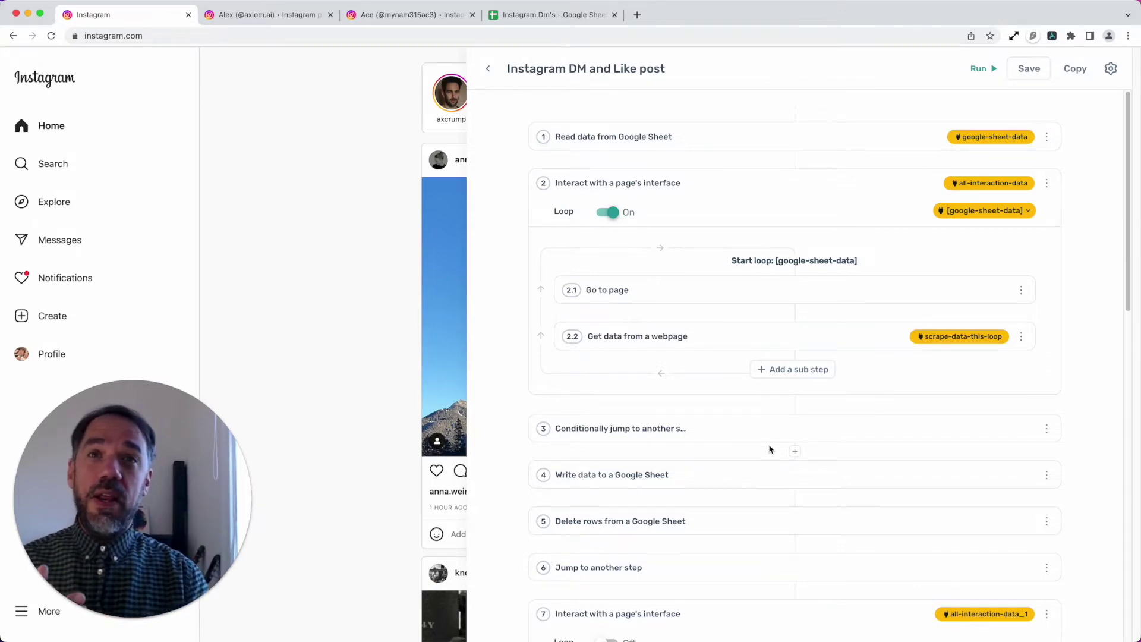
scroll(702, 279, down, 8)
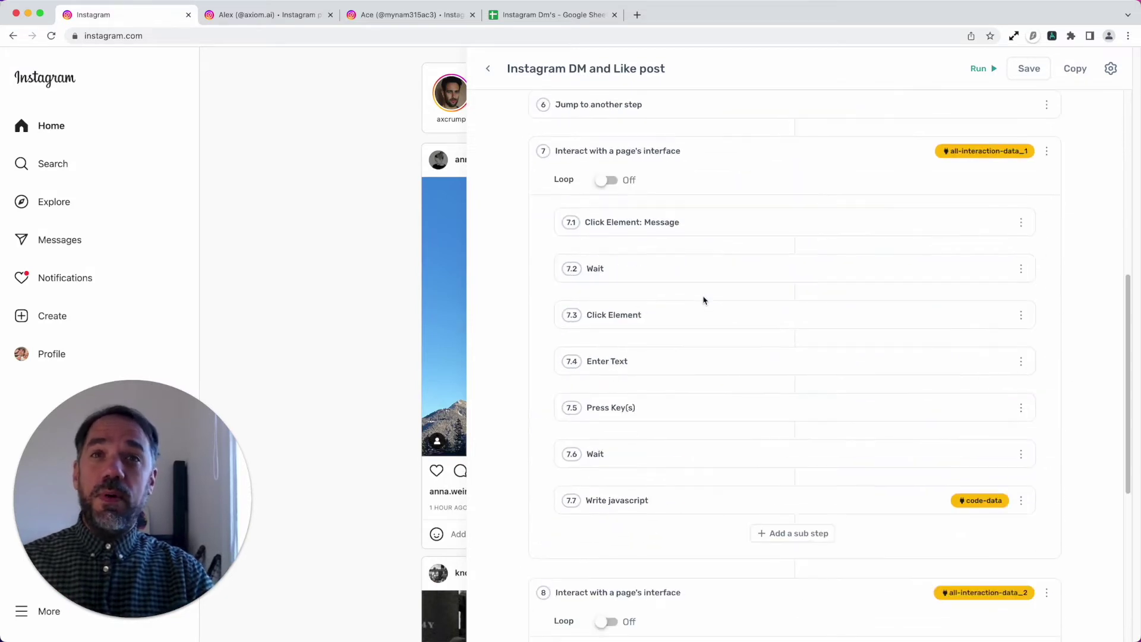
scroll(703, 301, up, 8)
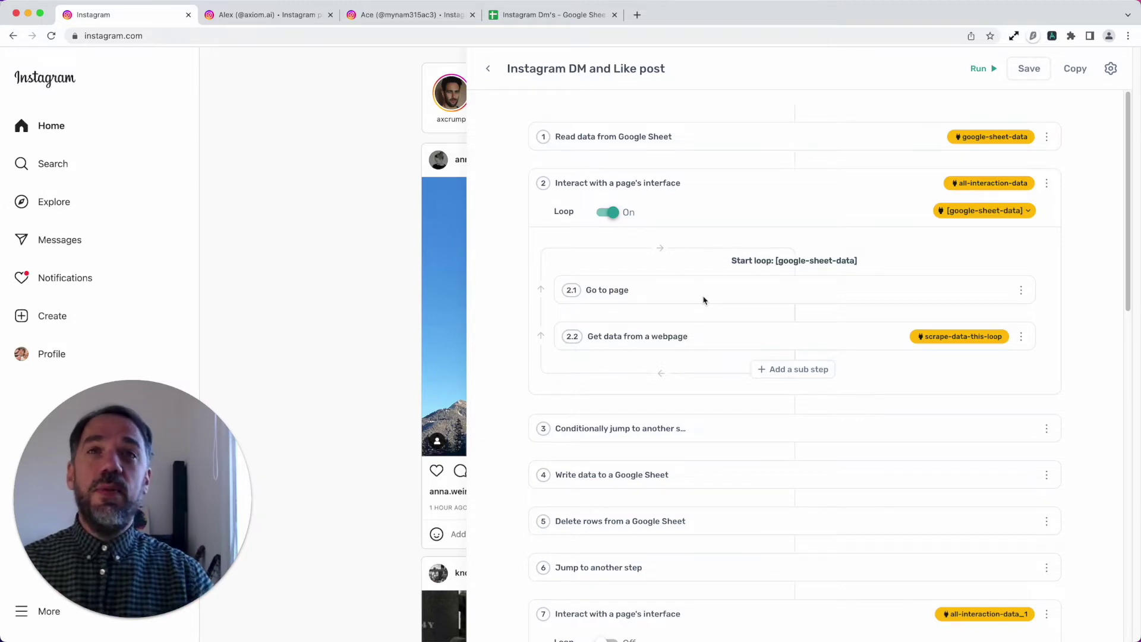
click(531, 21)
Look over the sent and unsent sheets of Instagram Dm's, ending on the Profiles sheet.
drag(191, 486, 186, 461)
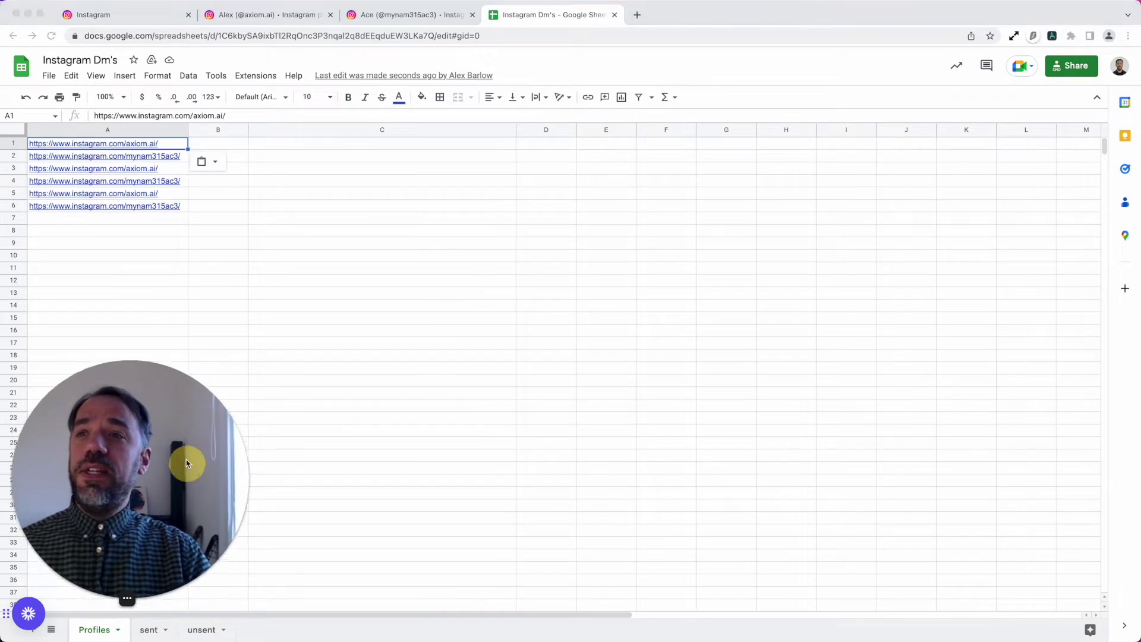
click(152, 633)
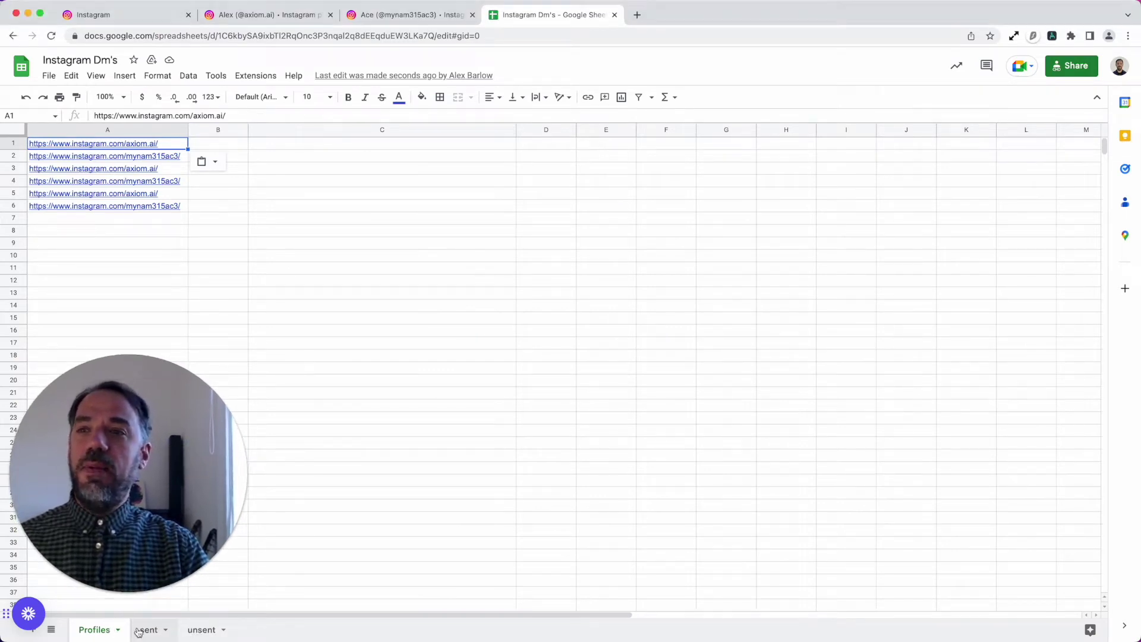
click(139, 630)
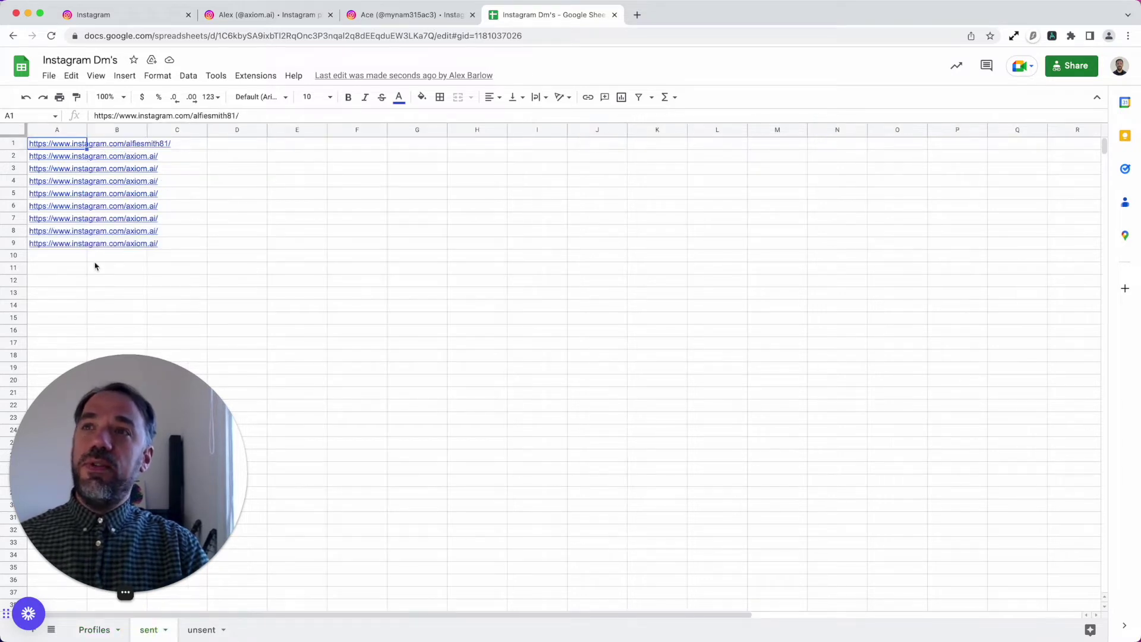
click(199, 635)
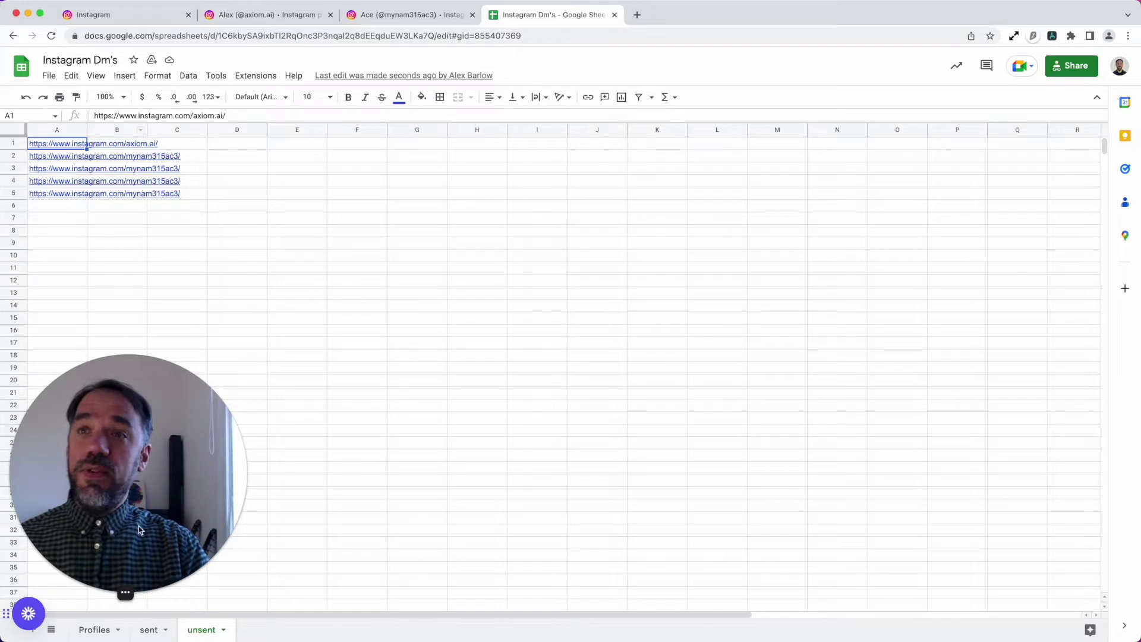
click(104, 633)
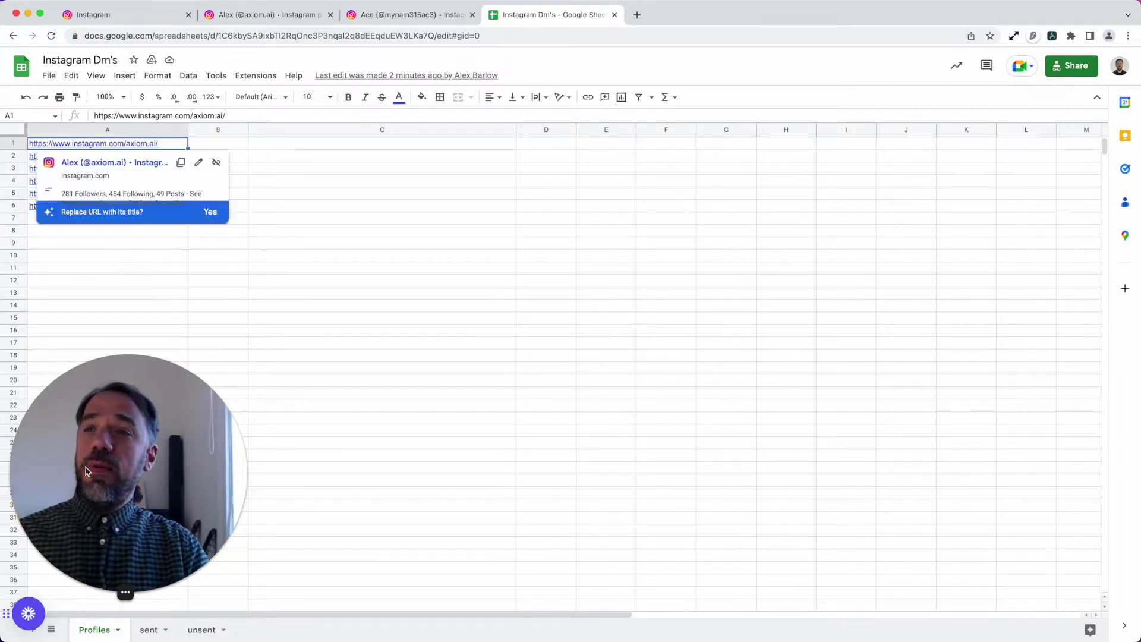
click(1052, 36)
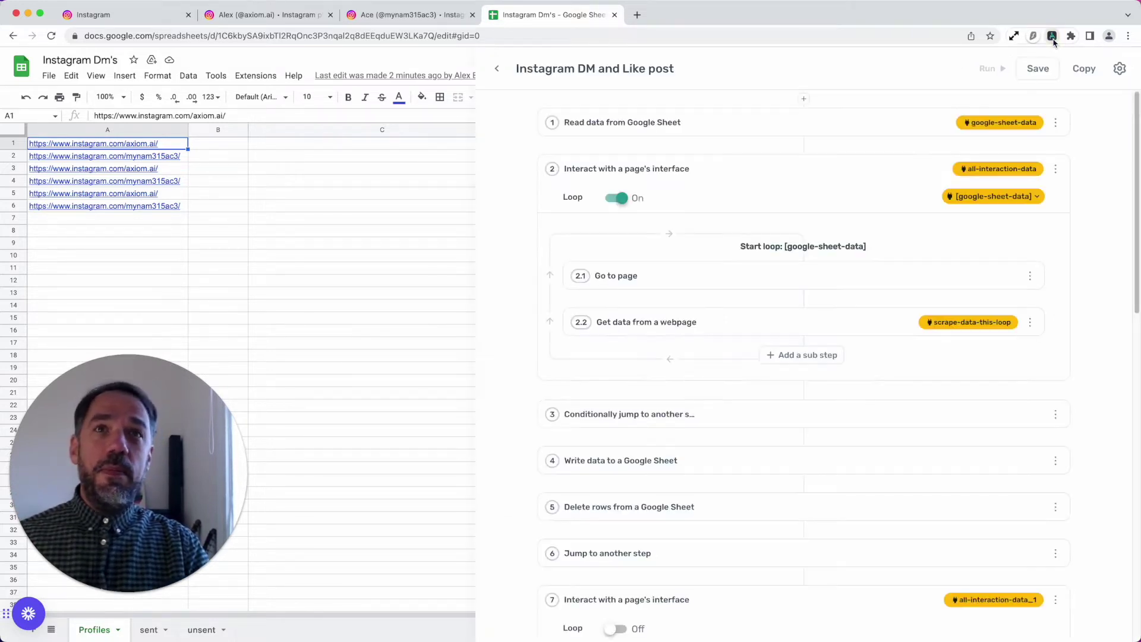
Expand step 1 Read data from Google Sheet and review its settings.
click(844, 122)
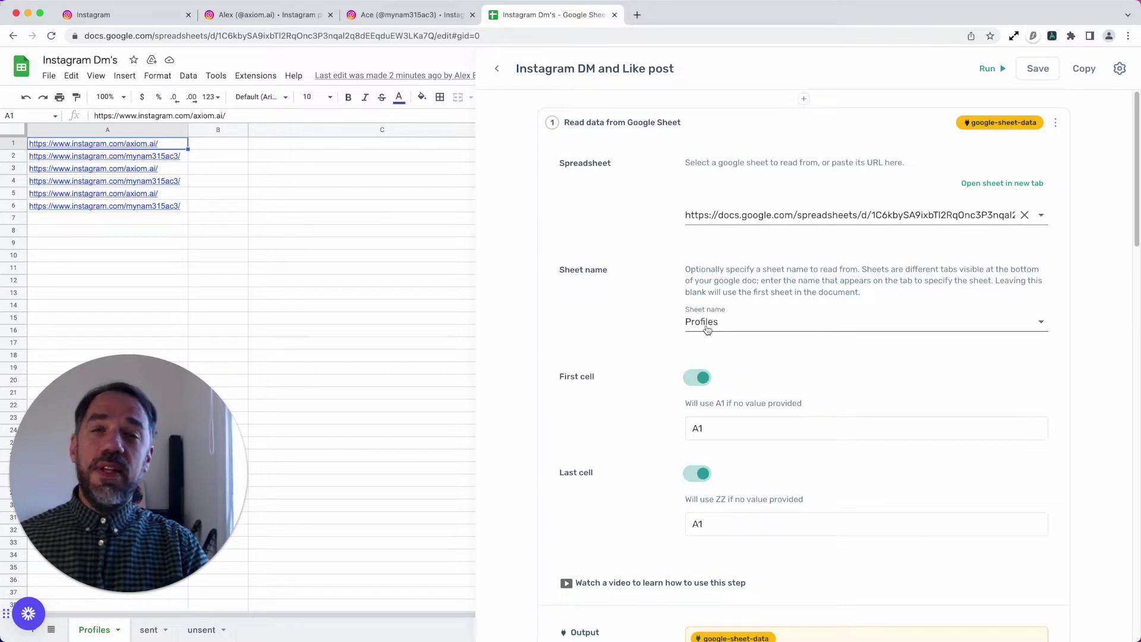
scroll(707, 329, down, 3)
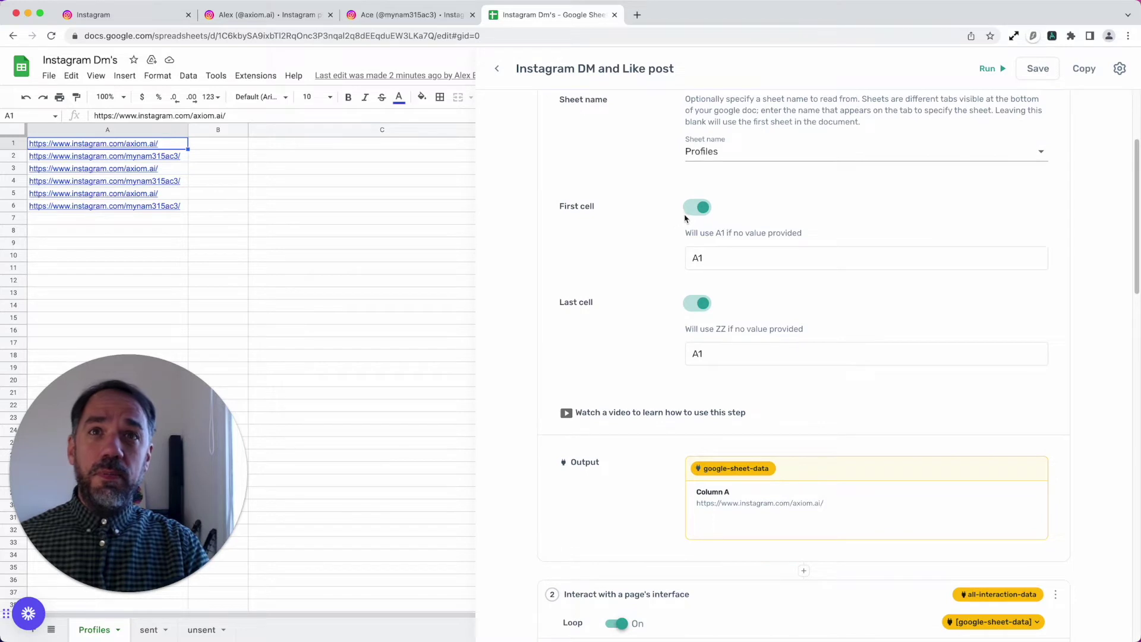
scroll(701, 324, down, 1)
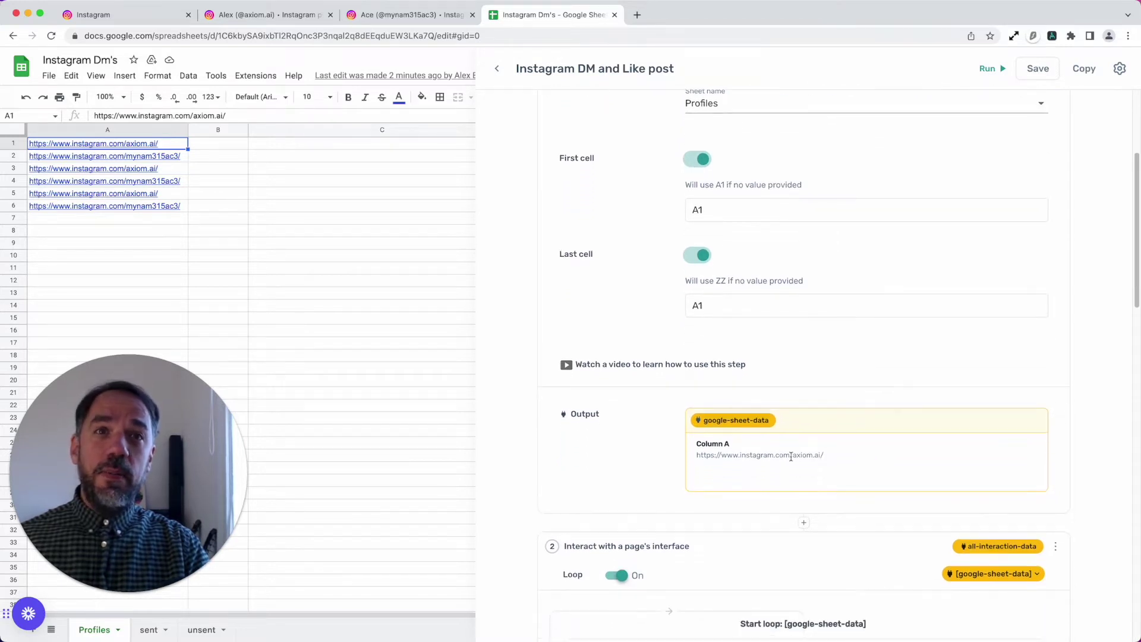
drag(832, 464, 700, 463)
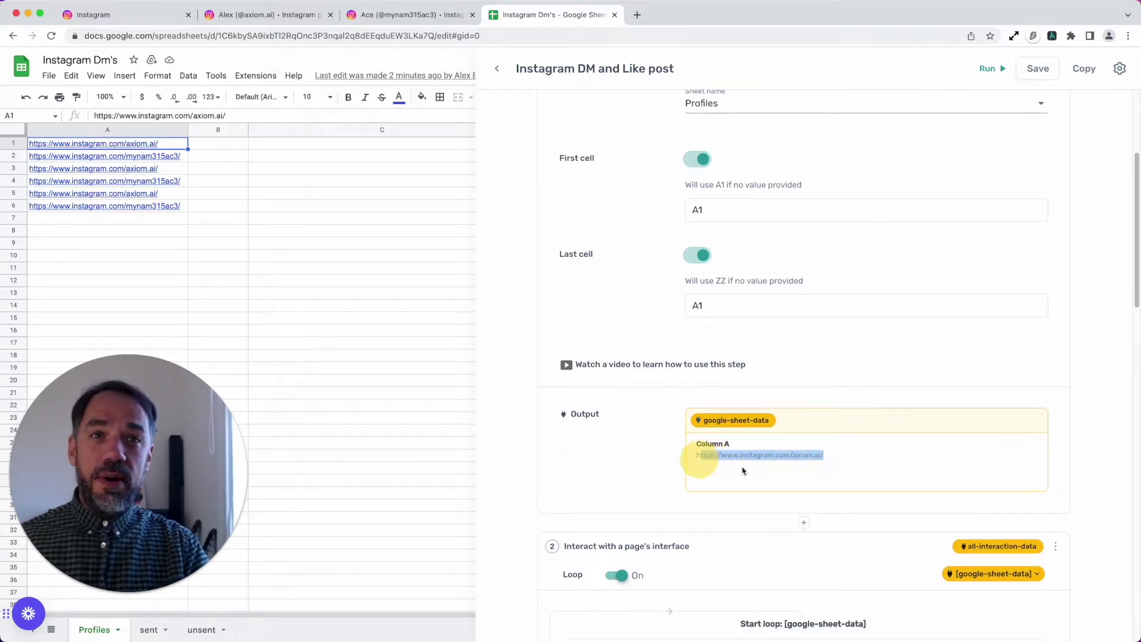
scroll(823, 480, up, 1)
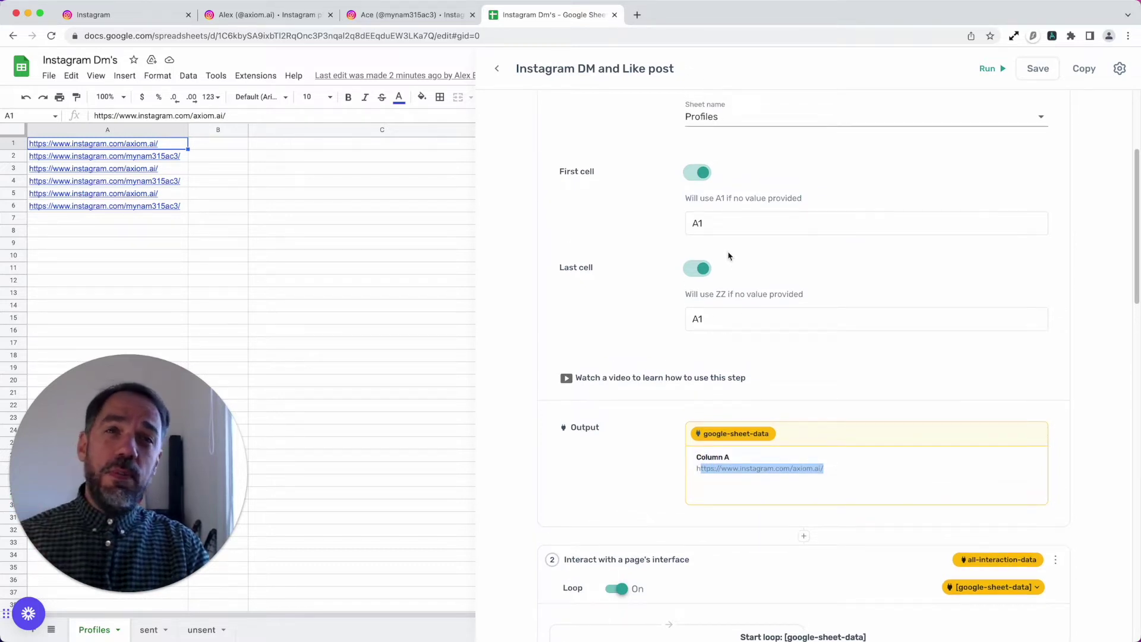
Try D1 as the First cell, restore it to A1, and collapse the step.
click(695, 224)
double_click(696, 224)
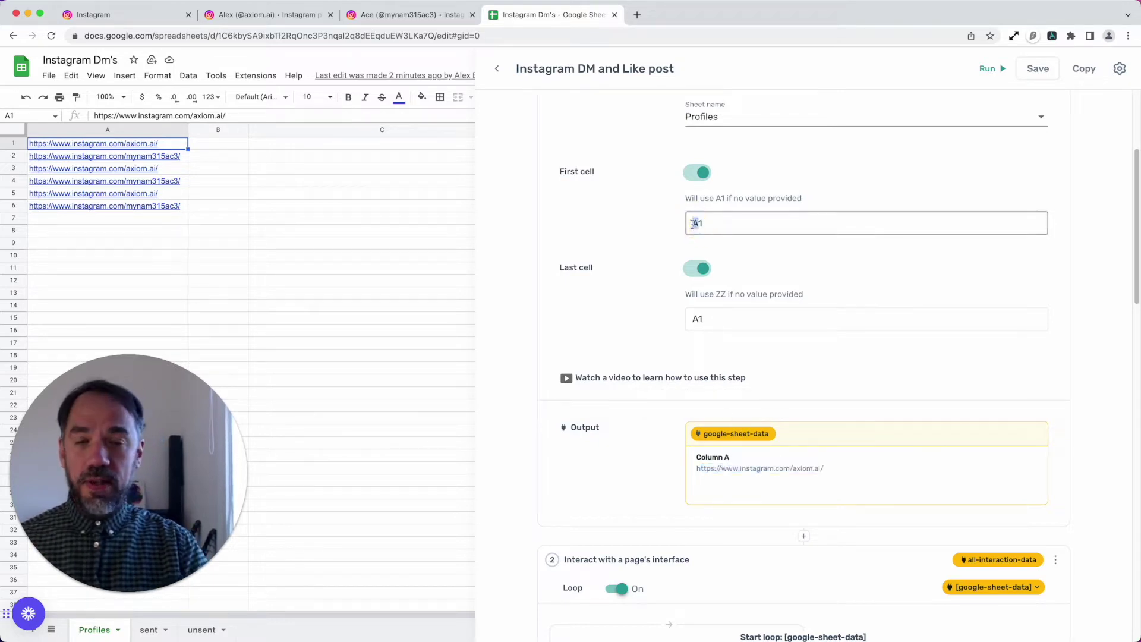
text(D1)
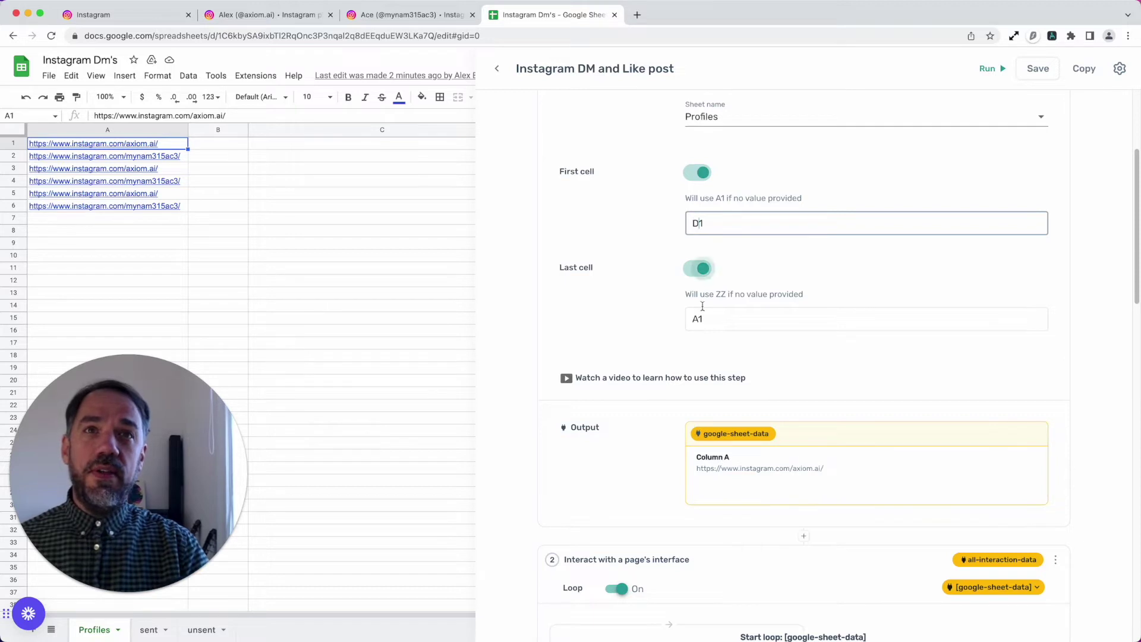
key(BackSpace)
text(A)
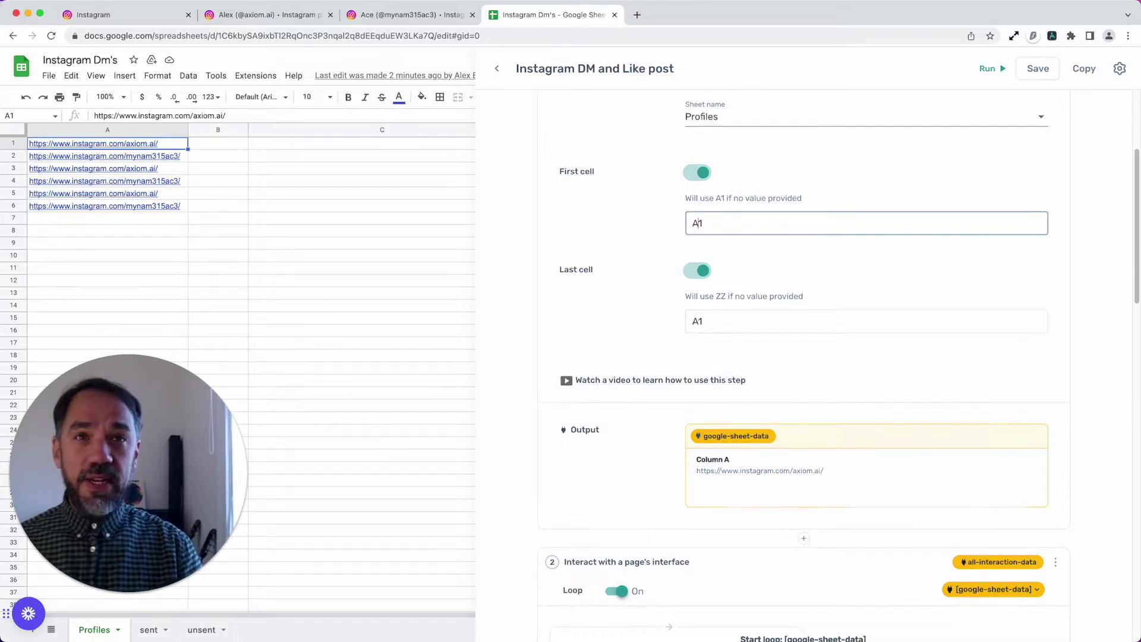
scroll(806, 419, down, 1)
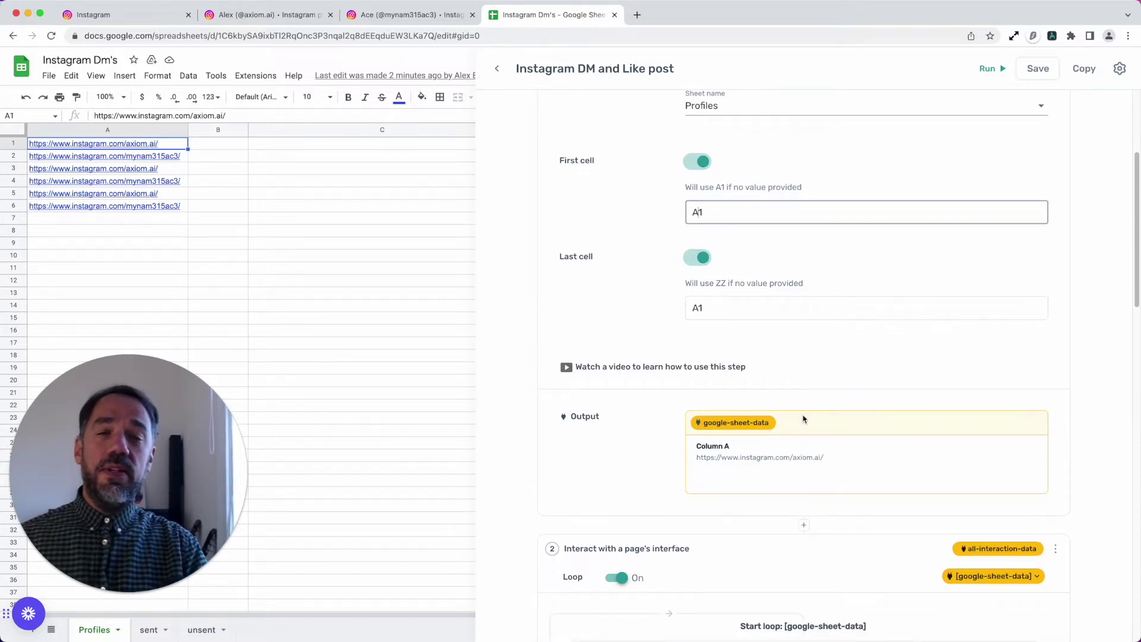
scroll(804, 419, down, 2)
scroll(803, 419, up, 8)
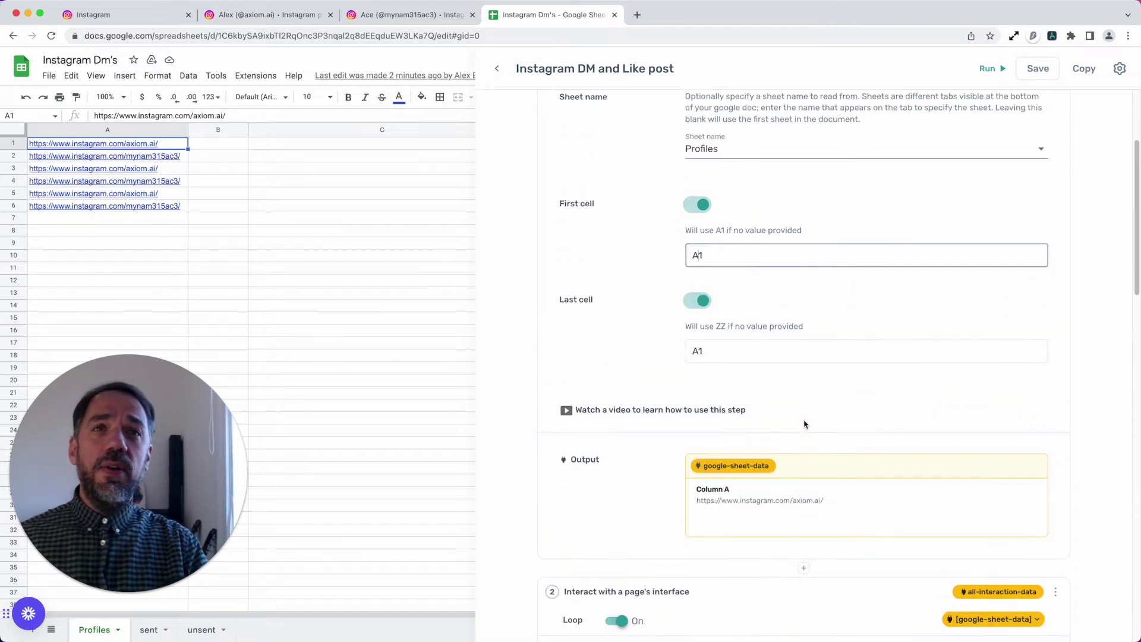
click(763, 121)
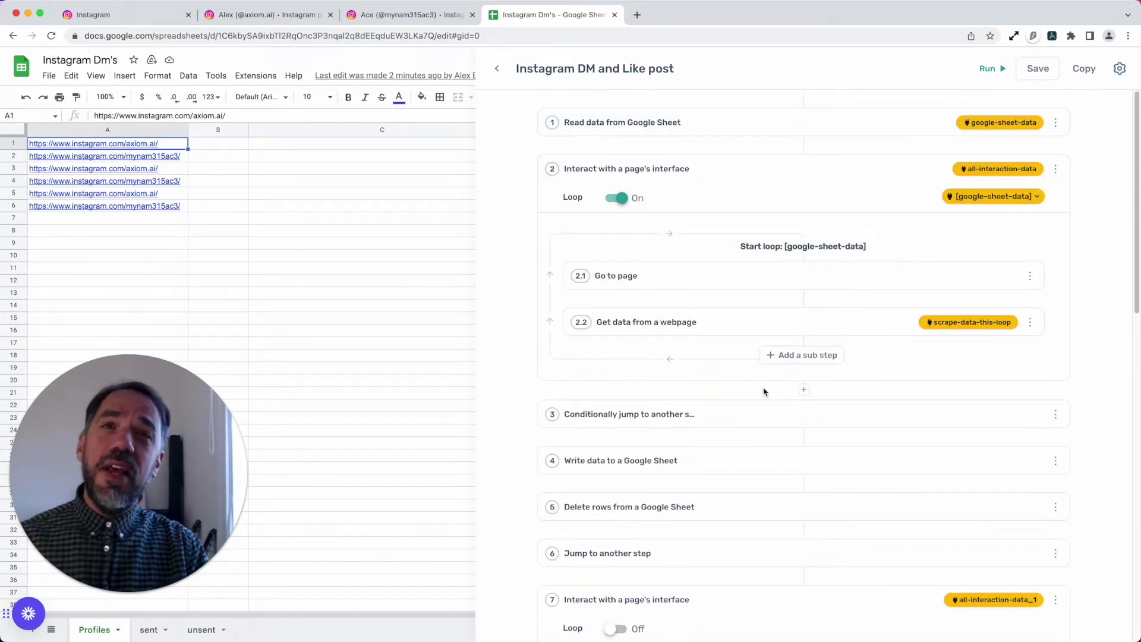
scroll(758, 397, down, 1)
click(699, 280)
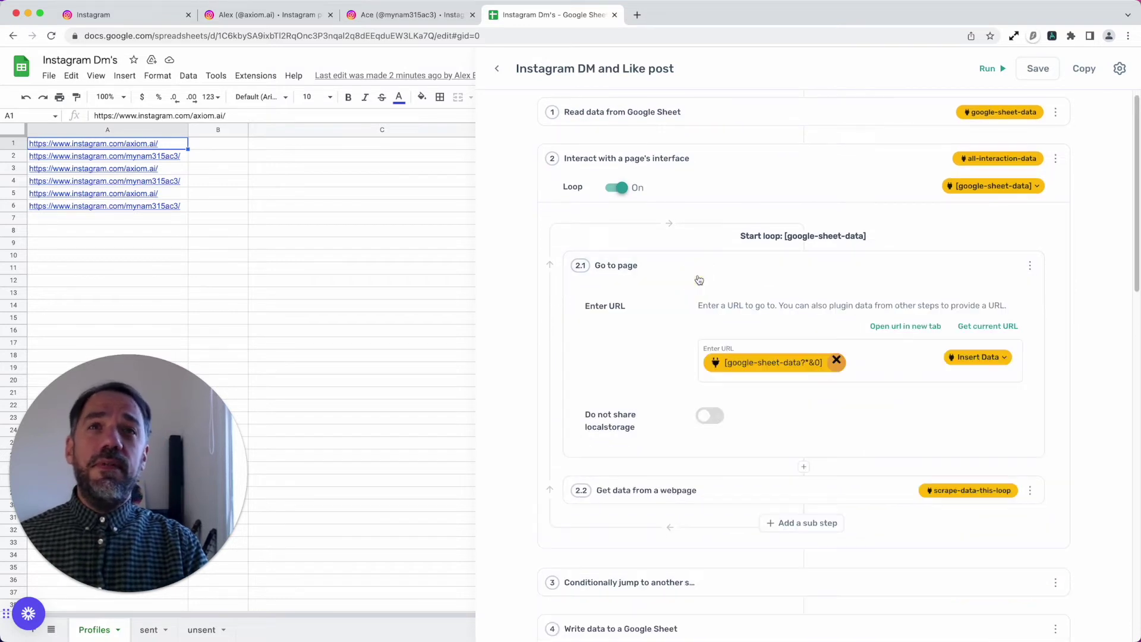
click(699, 280)
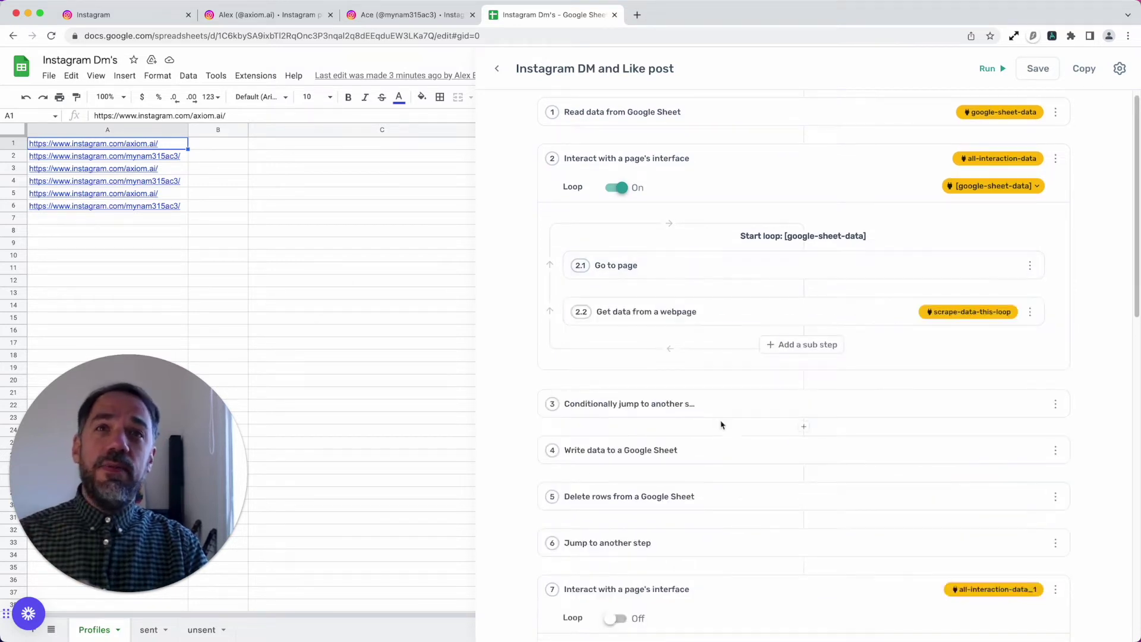
scroll(721, 433, down, 1)
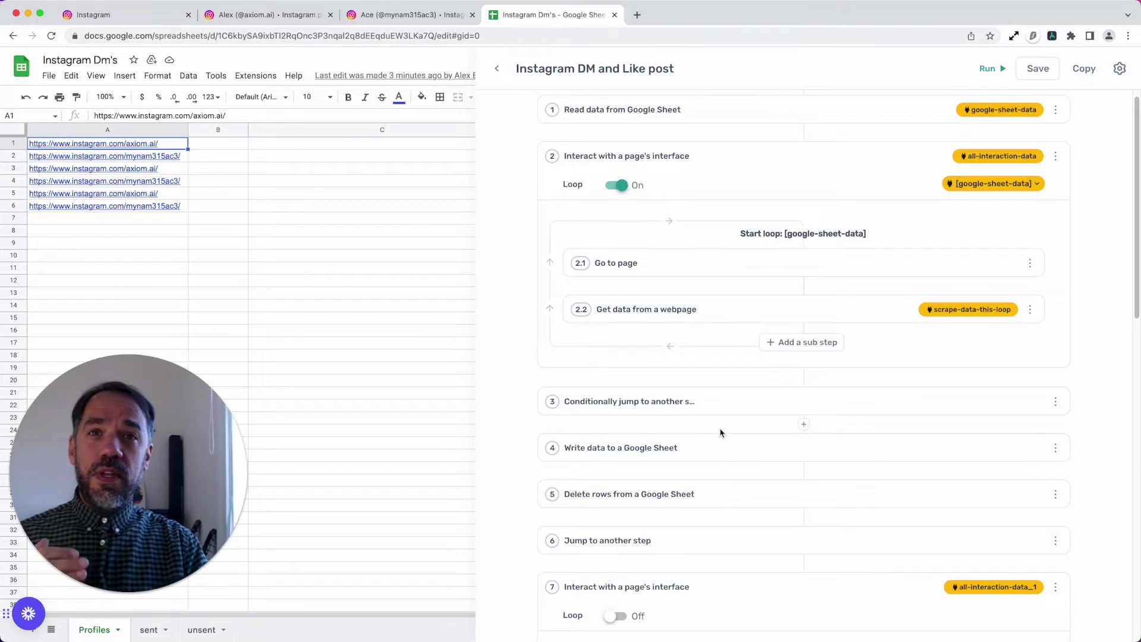
scroll(721, 432, down, 3)
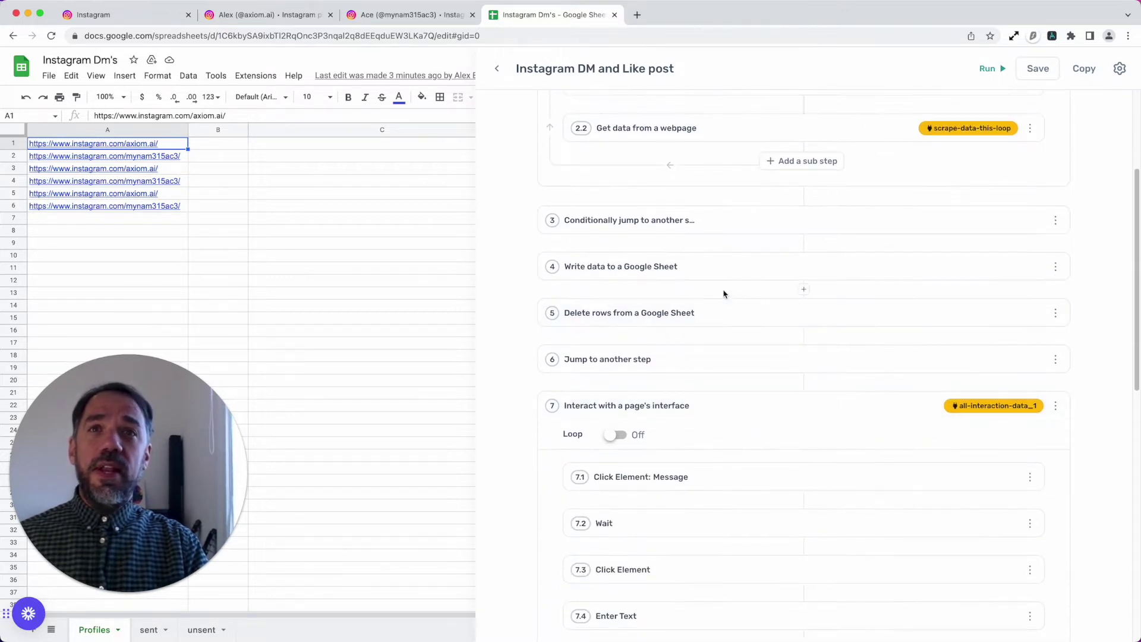
click(721, 271)
scroll(750, 470, down, 1)
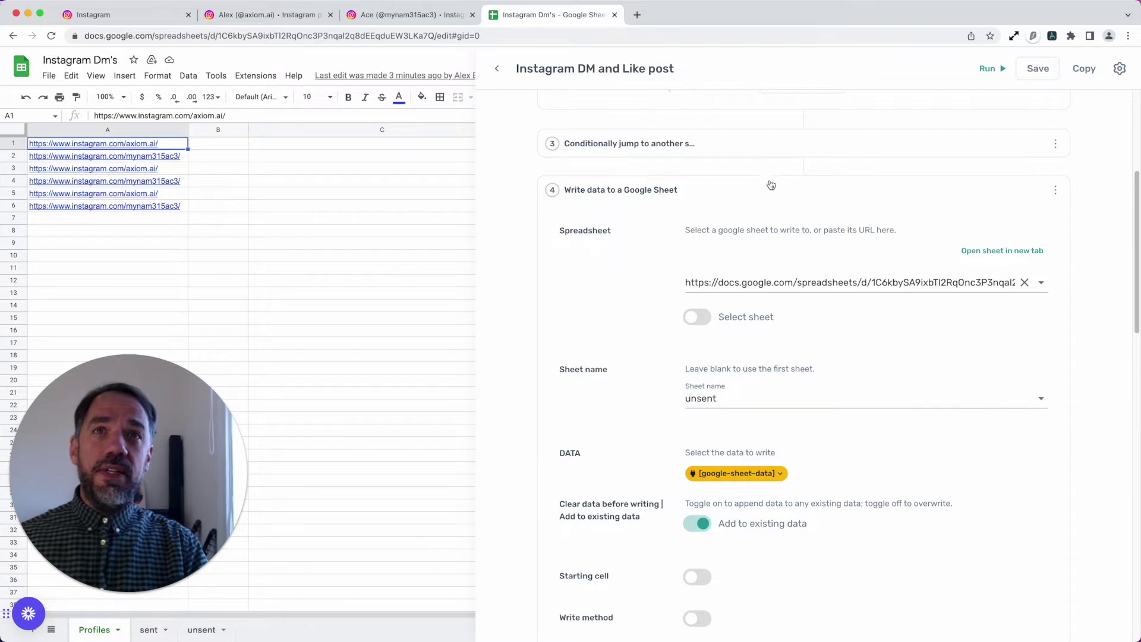
scroll(754, 261, up, 1)
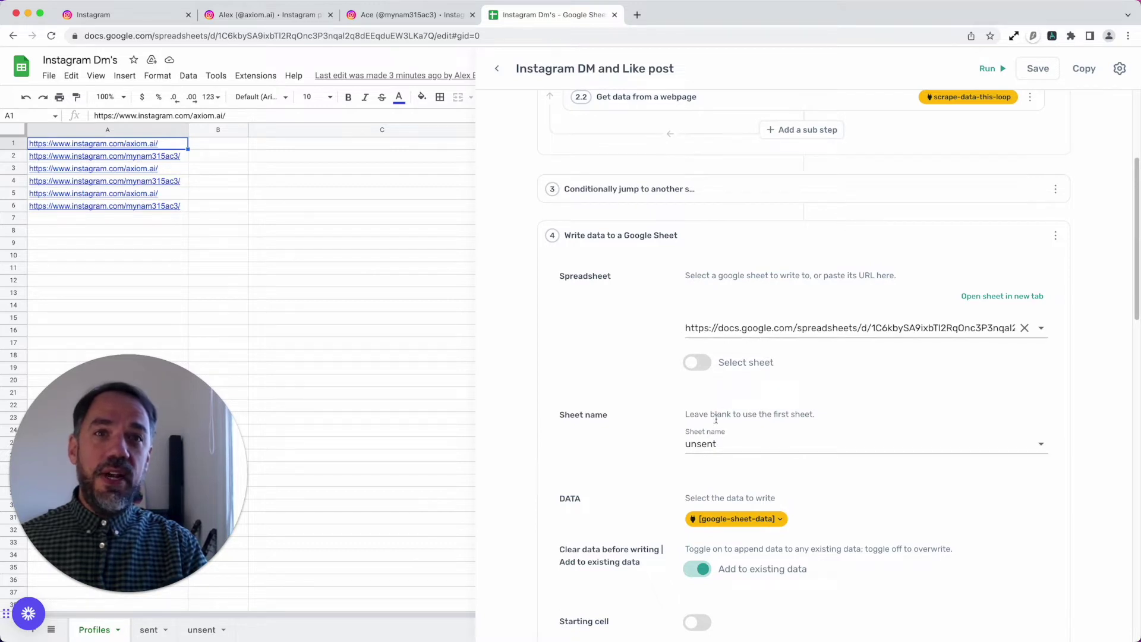
scroll(764, 467, down, 2)
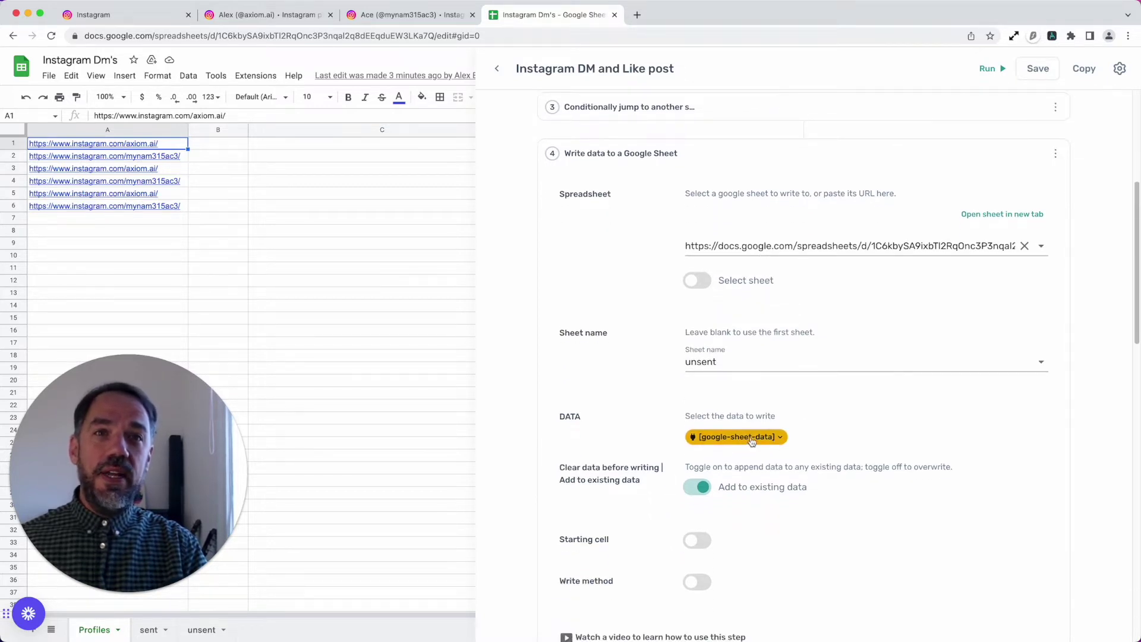
click(751, 441)
click(748, 456)
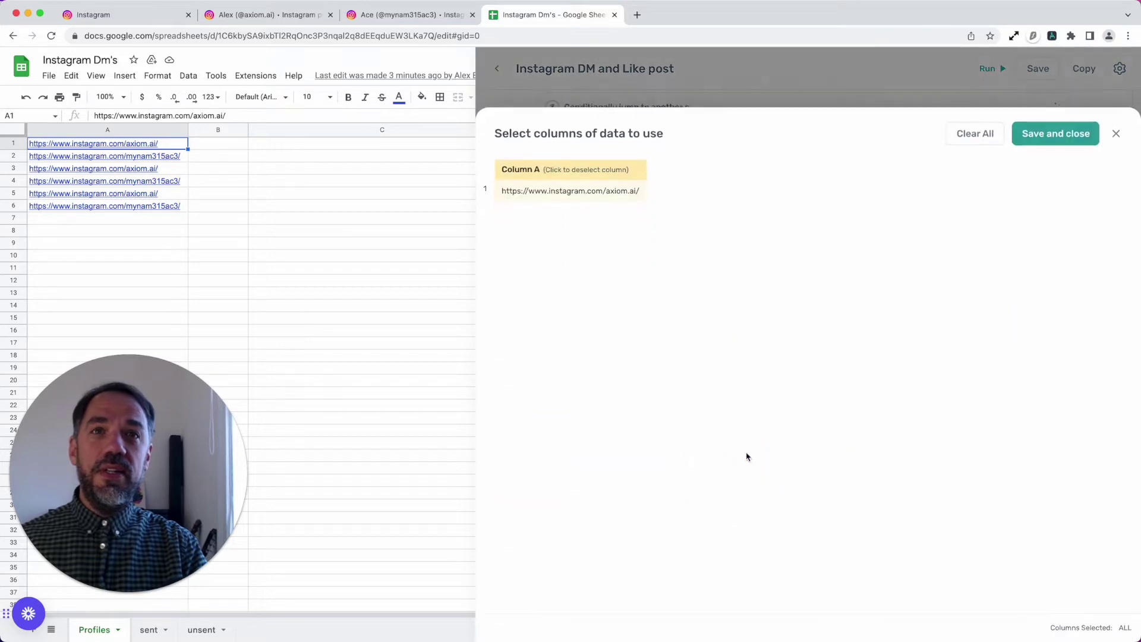
click(1116, 133)
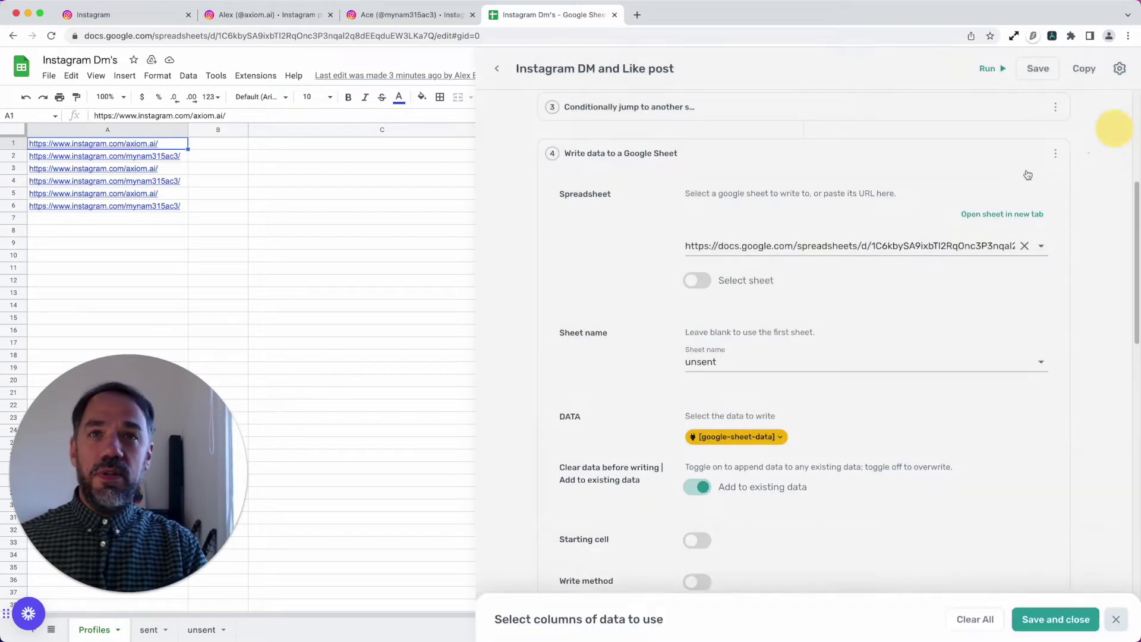
click(736, 163)
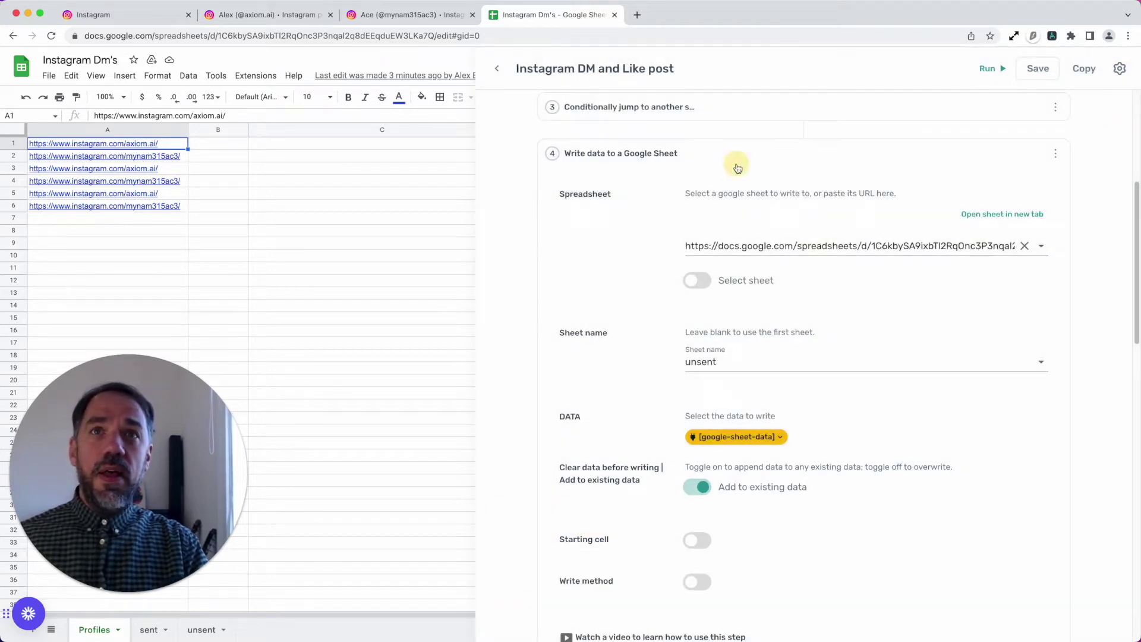
scroll(741, 196, up, 3)
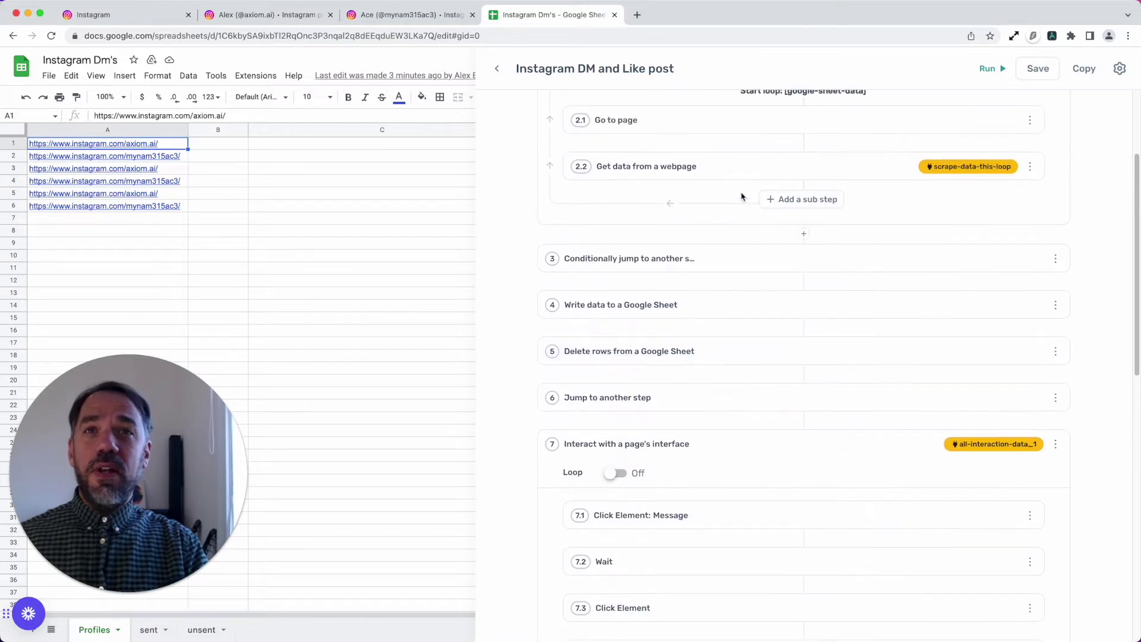
scroll(713, 339, down, 1)
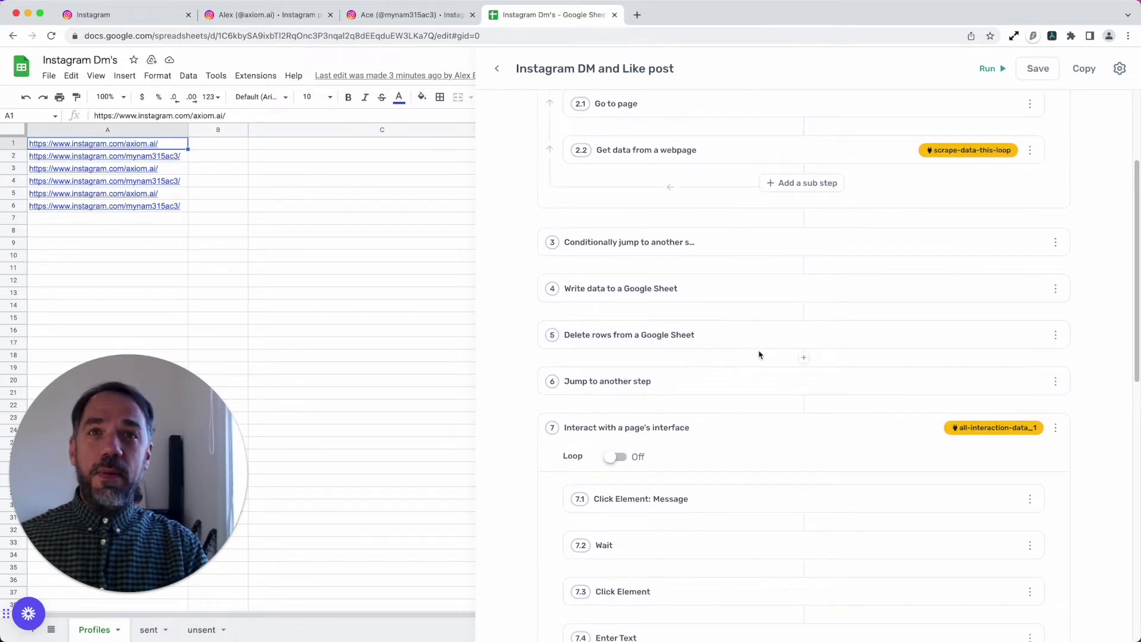
click(758, 348)
scroll(759, 350, down, 3)
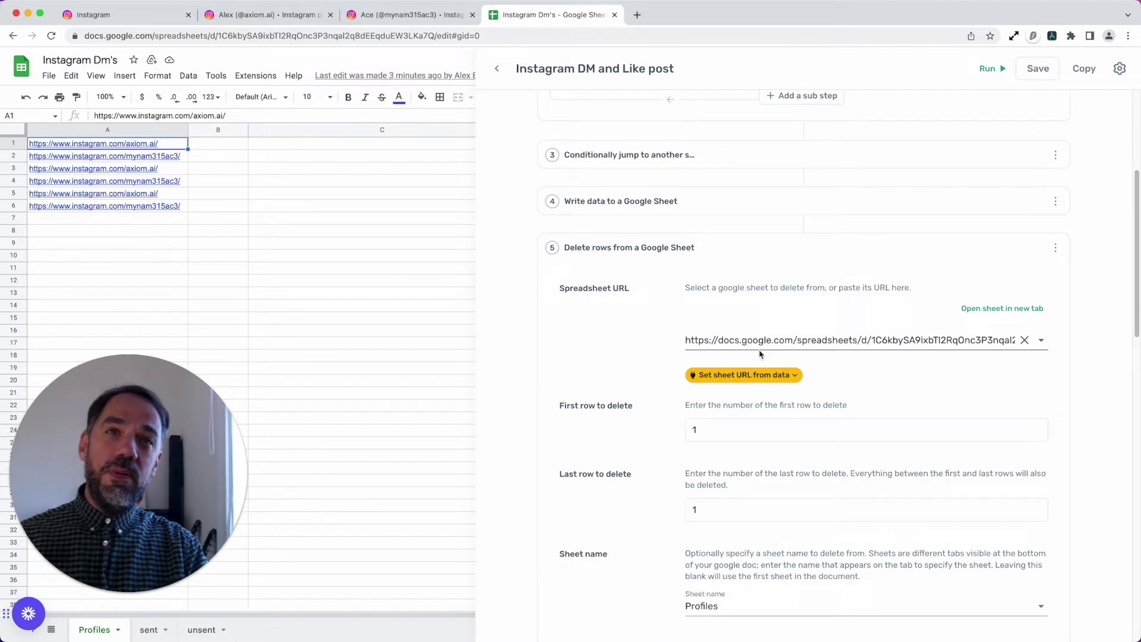
scroll(759, 357, down, 5)
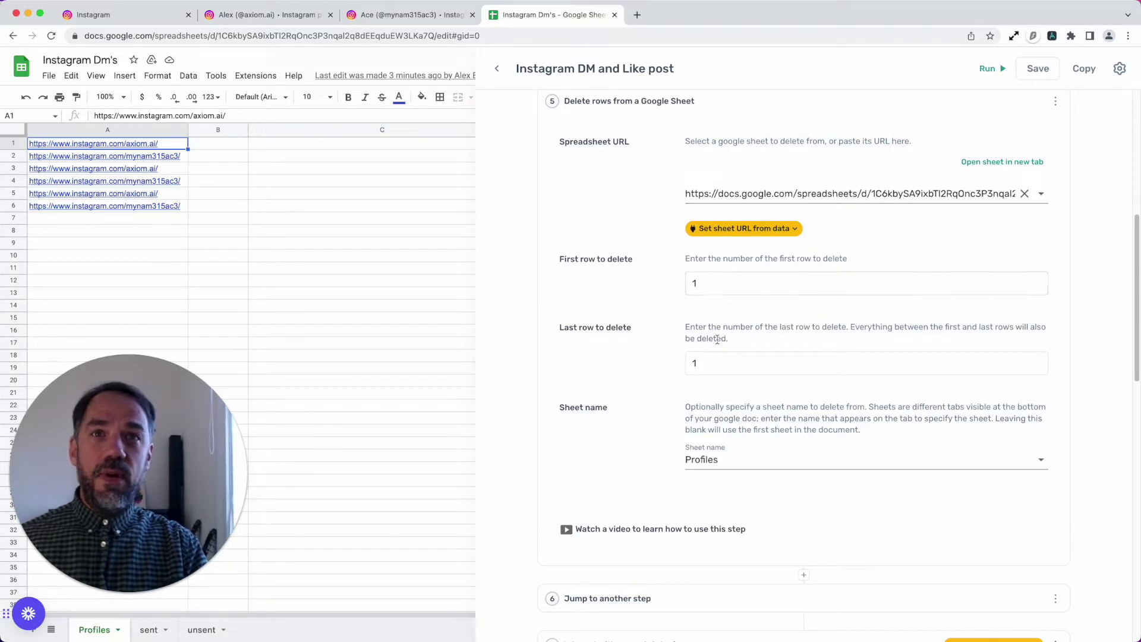
scroll(743, 447, down, 3)
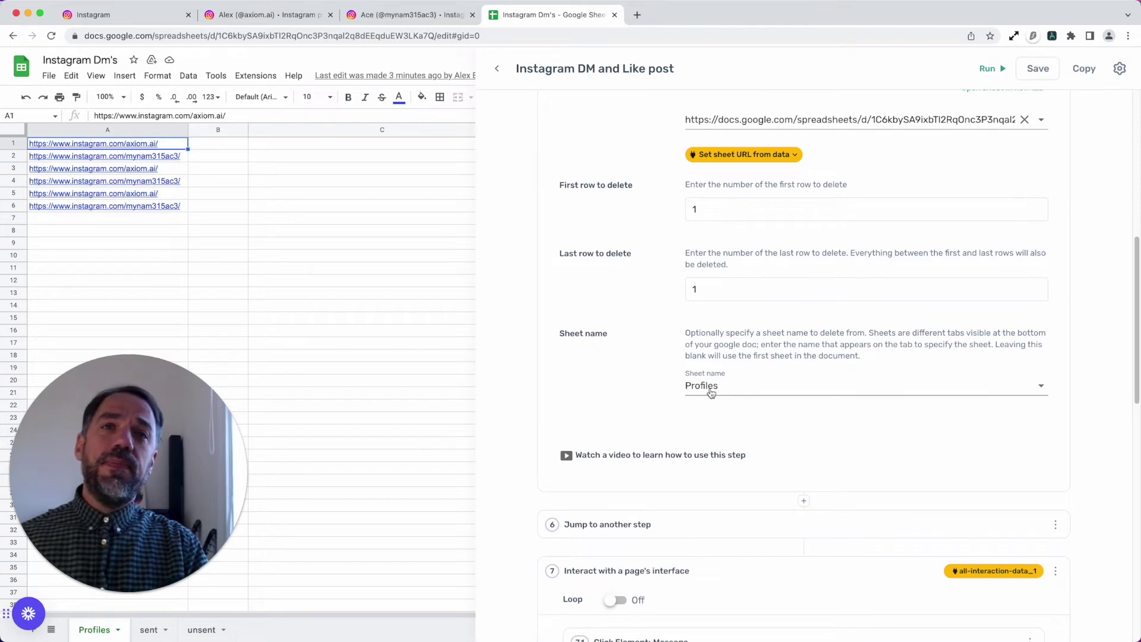
scroll(709, 392, up, 5)
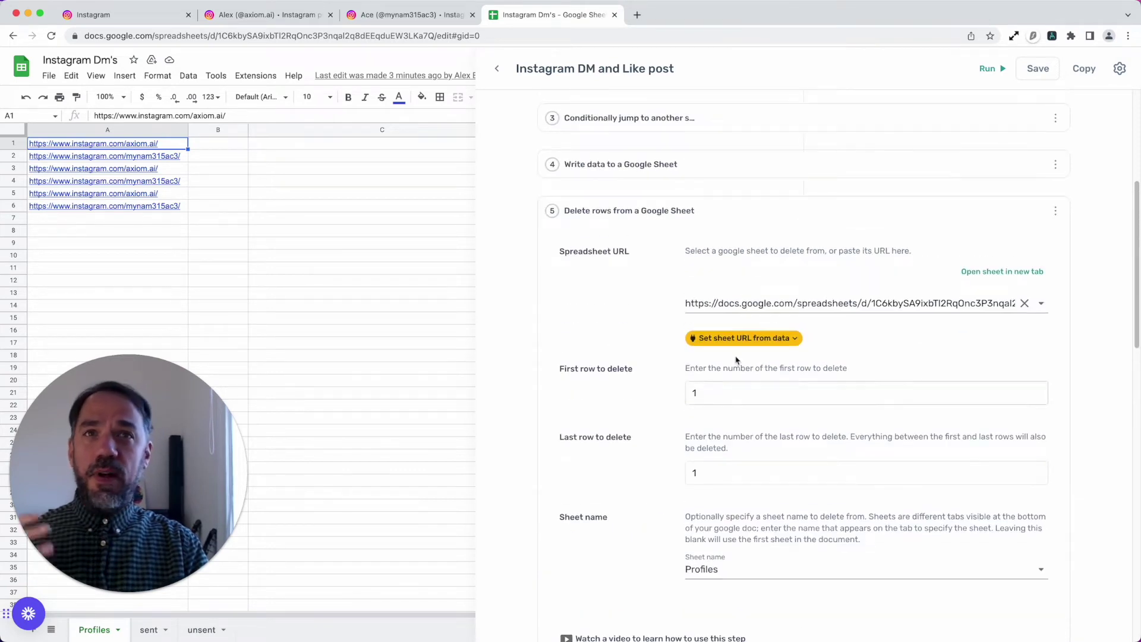
click(747, 216)
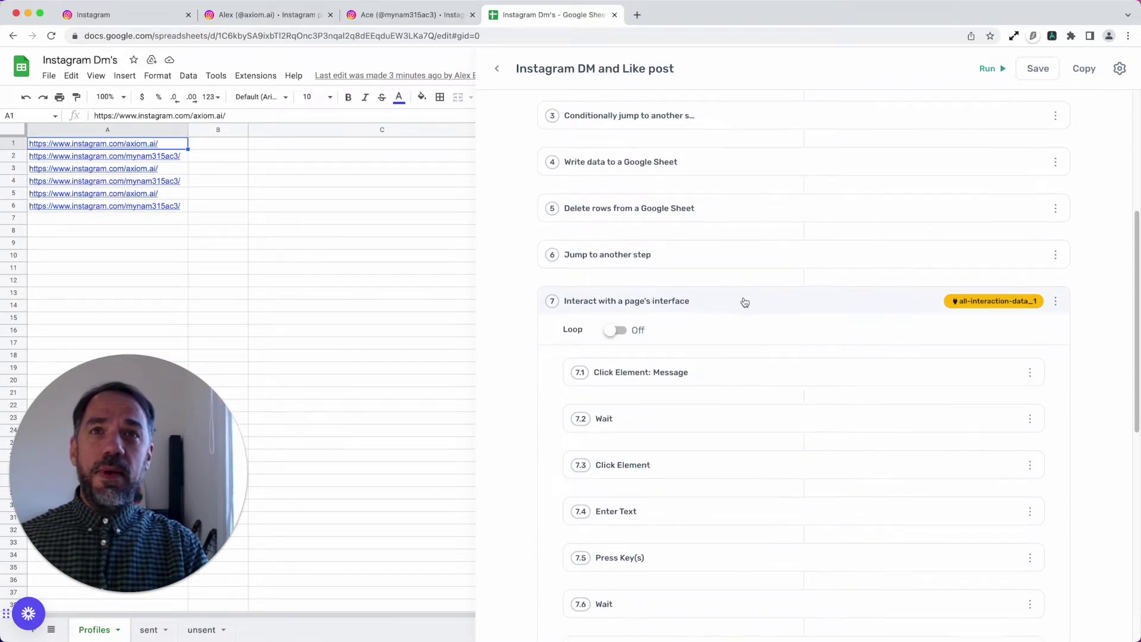
scroll(752, 303, down, 10)
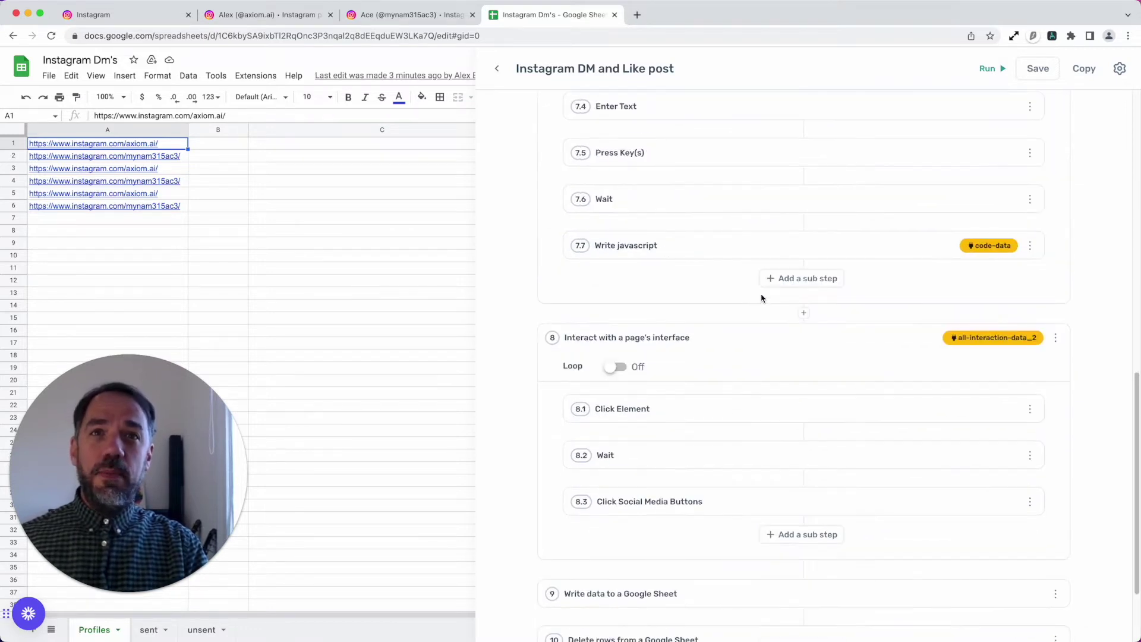
scroll(761, 299, up, 3)
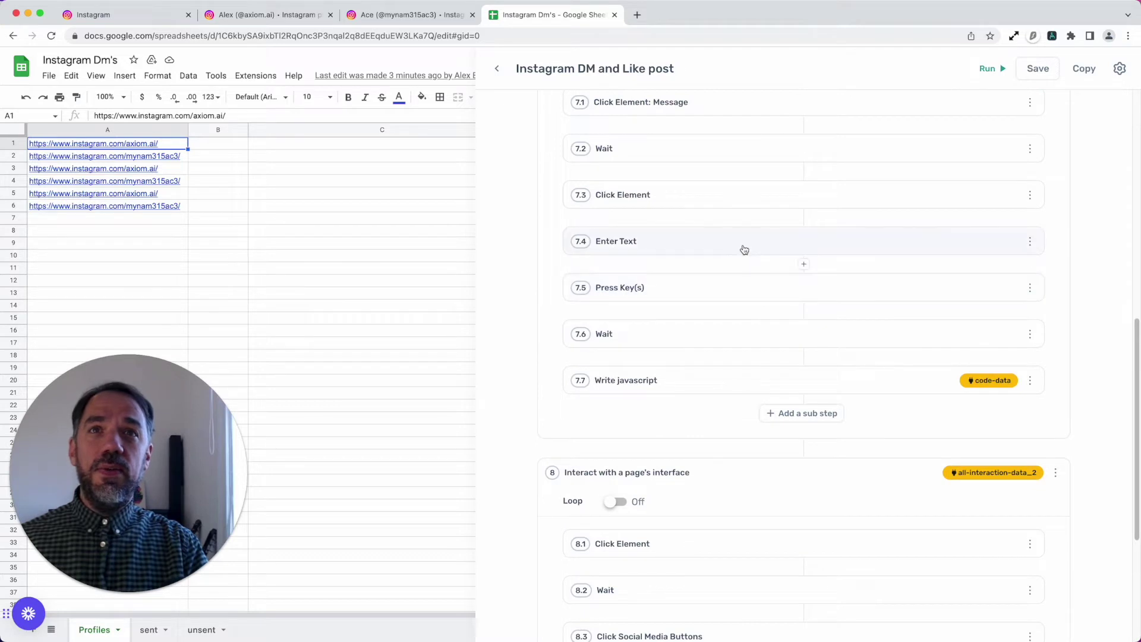
click(743, 243)
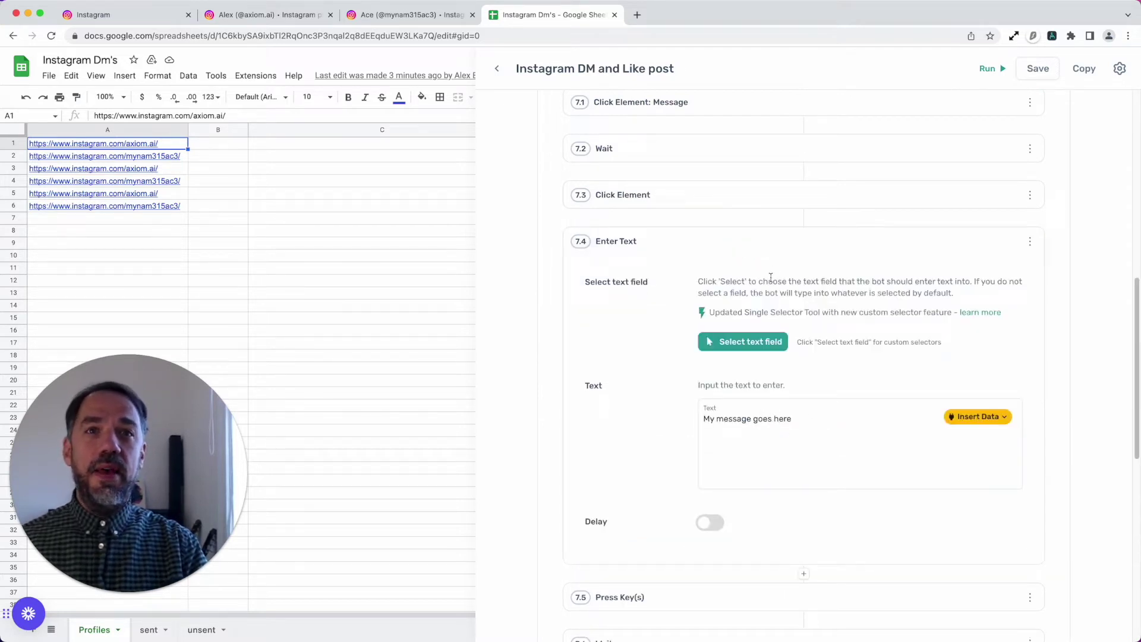
drag(799, 423, 693, 426)
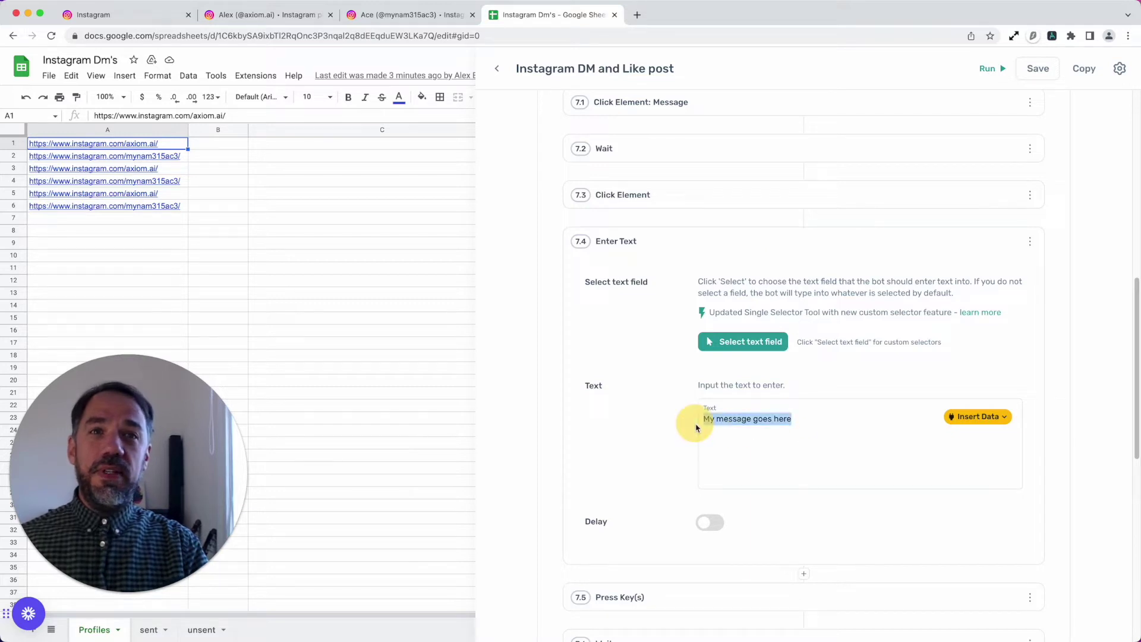
click(963, 424)
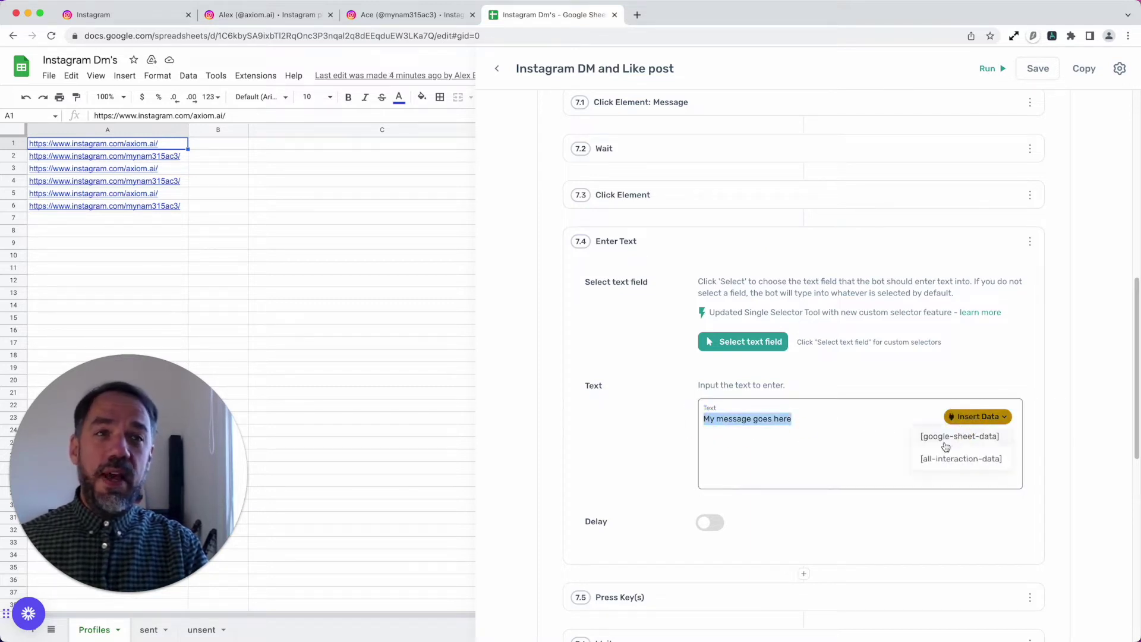
click(946, 446)
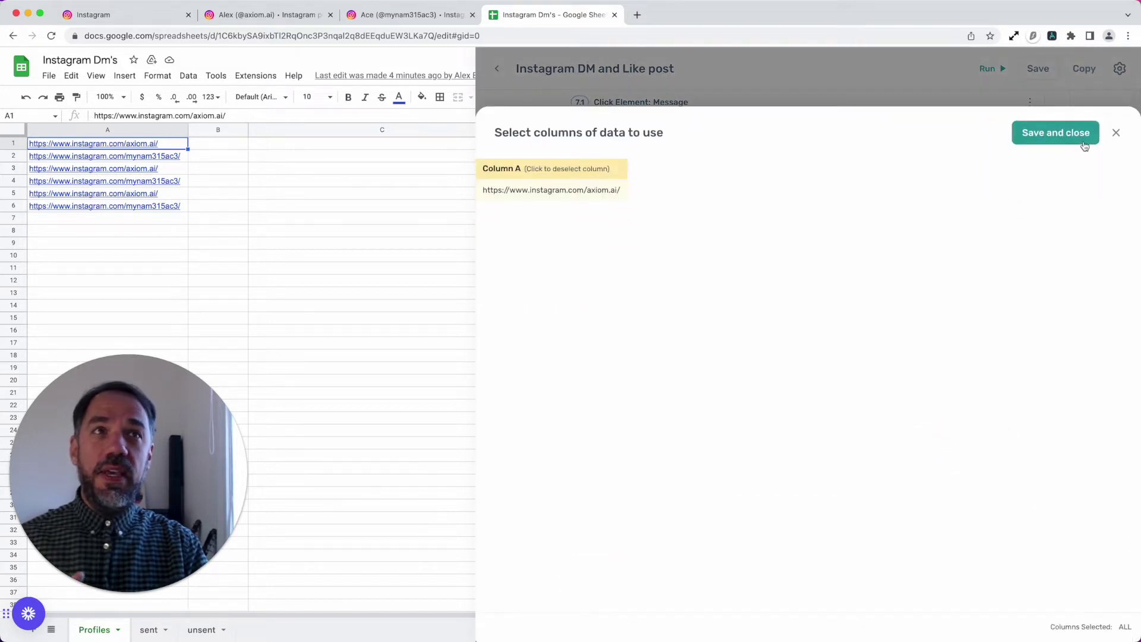
click(1115, 133)
click(842, 426)
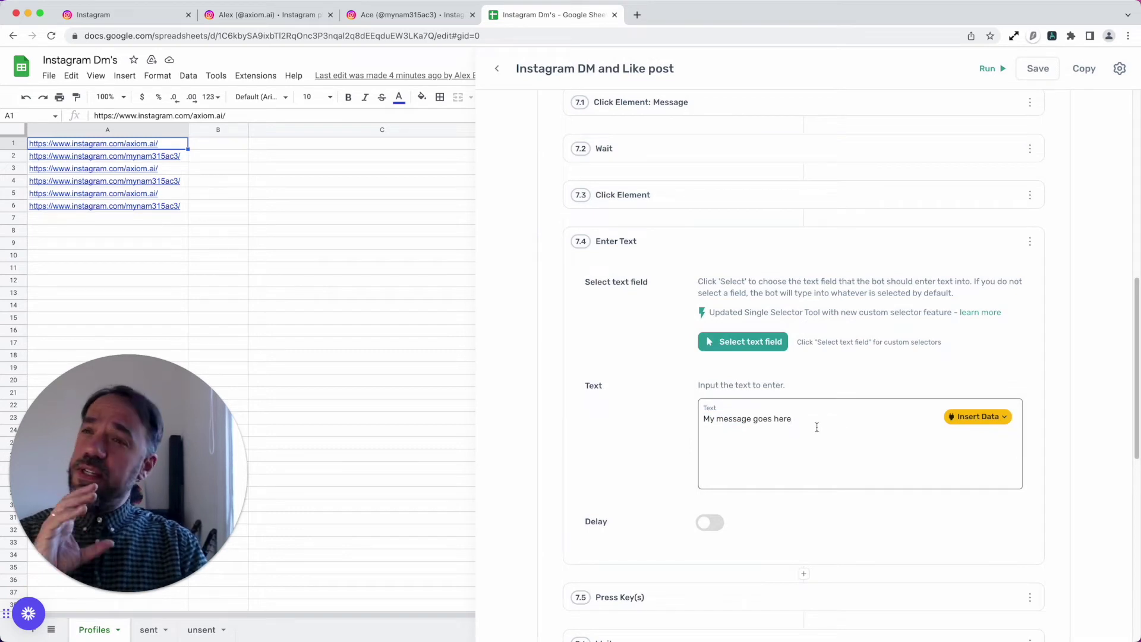
click(780, 245)
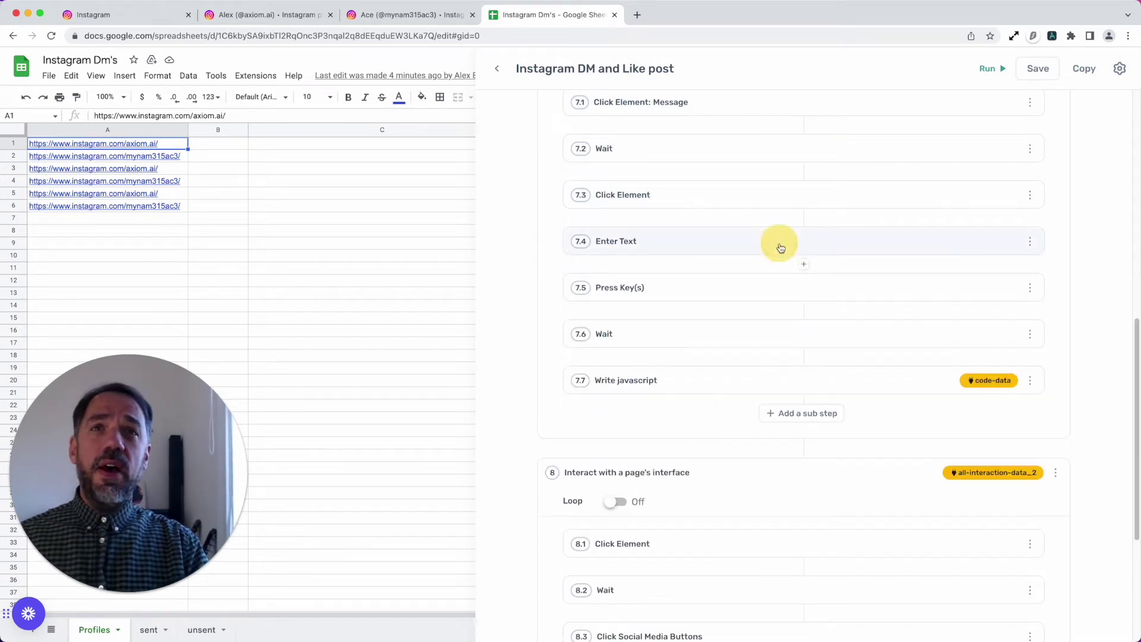
Review step 9's append to sent and confirm step 10 deletes rows 1 to 1 from Profiles.
scroll(782, 447, down, 2)
scroll(782, 447, down, 5)
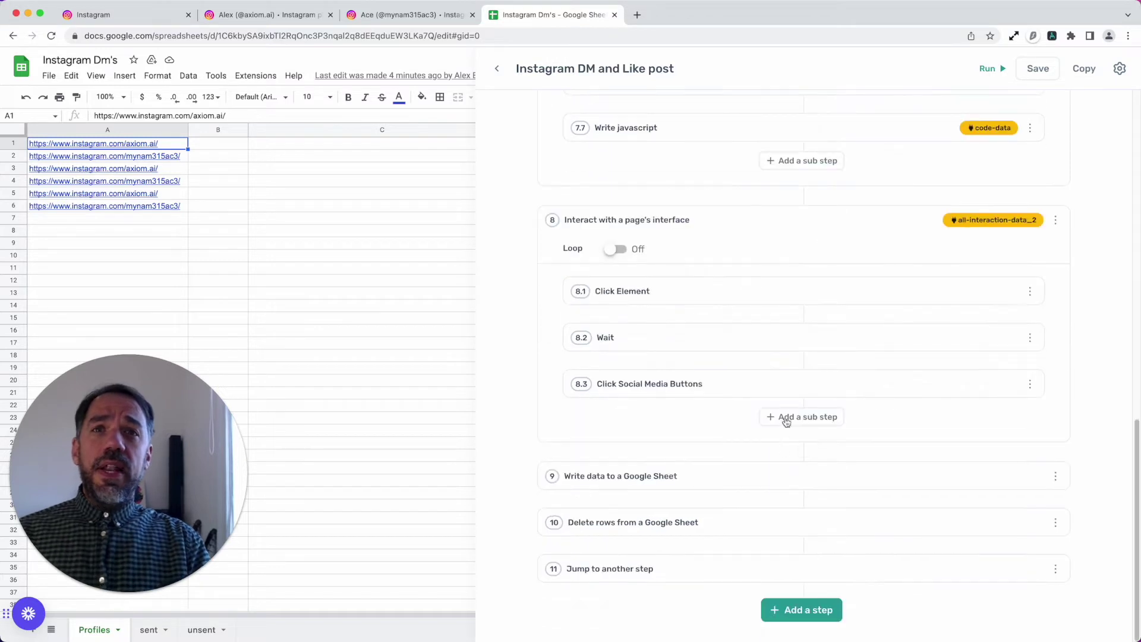
click(785, 454)
scroll(785, 454, down, 6)
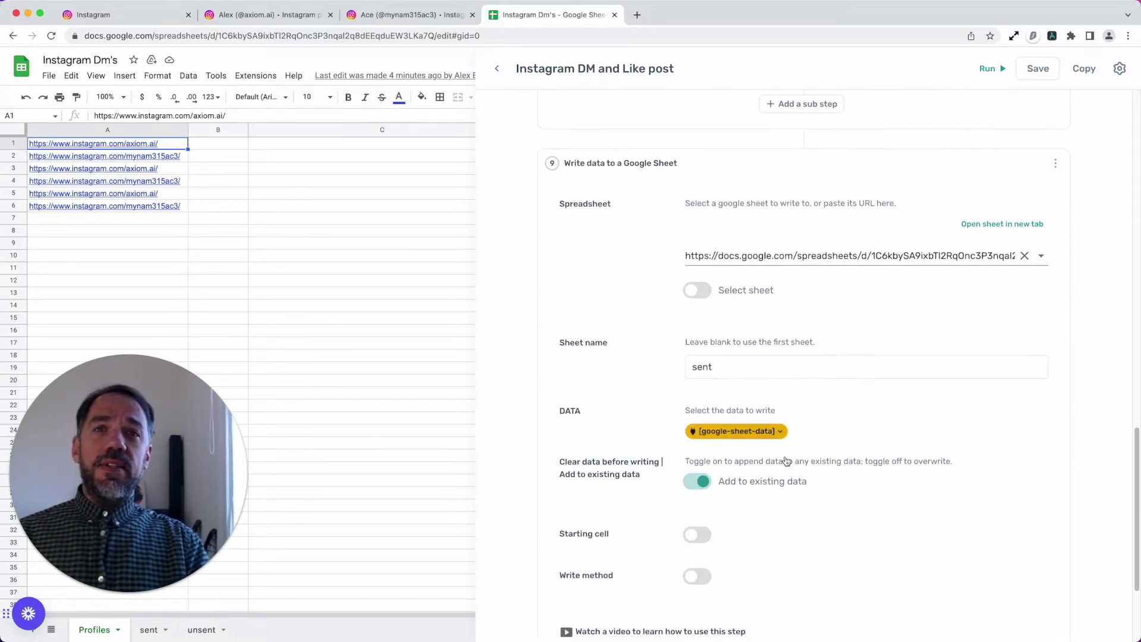
scroll(776, 248, up, 4)
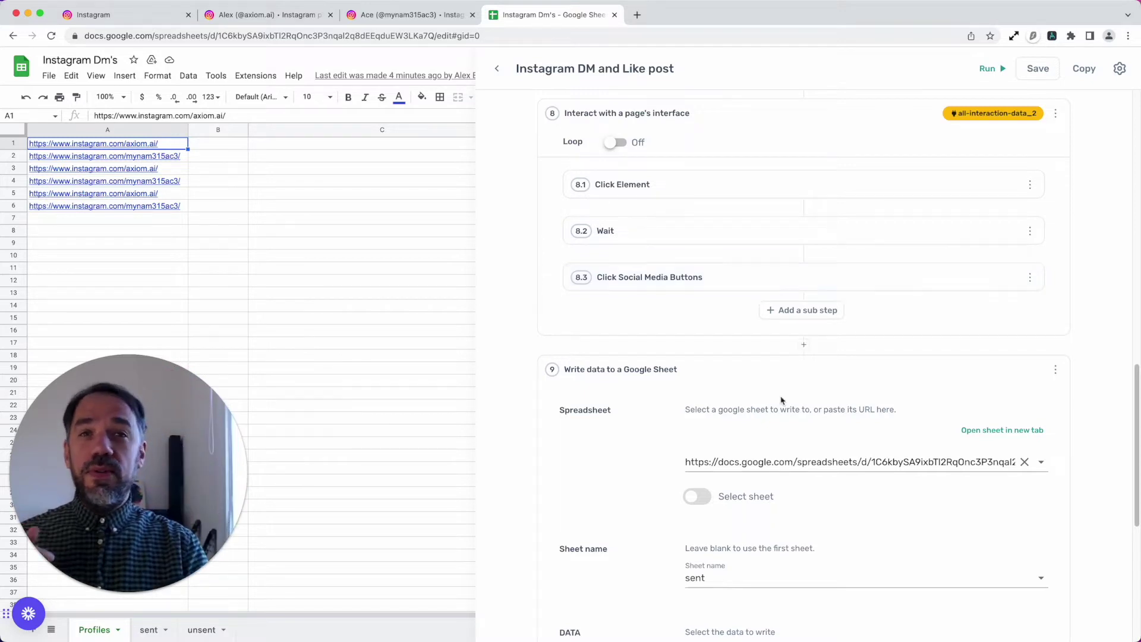
scroll(776, 280, down, 3)
scroll(754, 356, down, 4)
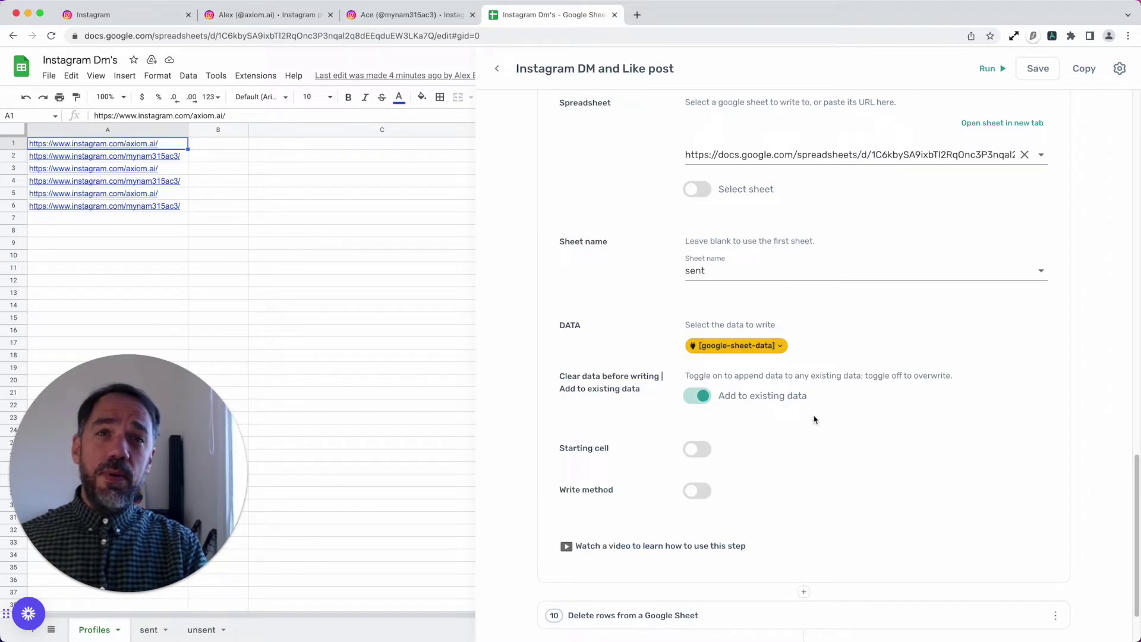
scroll(753, 493, down, 2)
scroll(754, 494, down, 3)
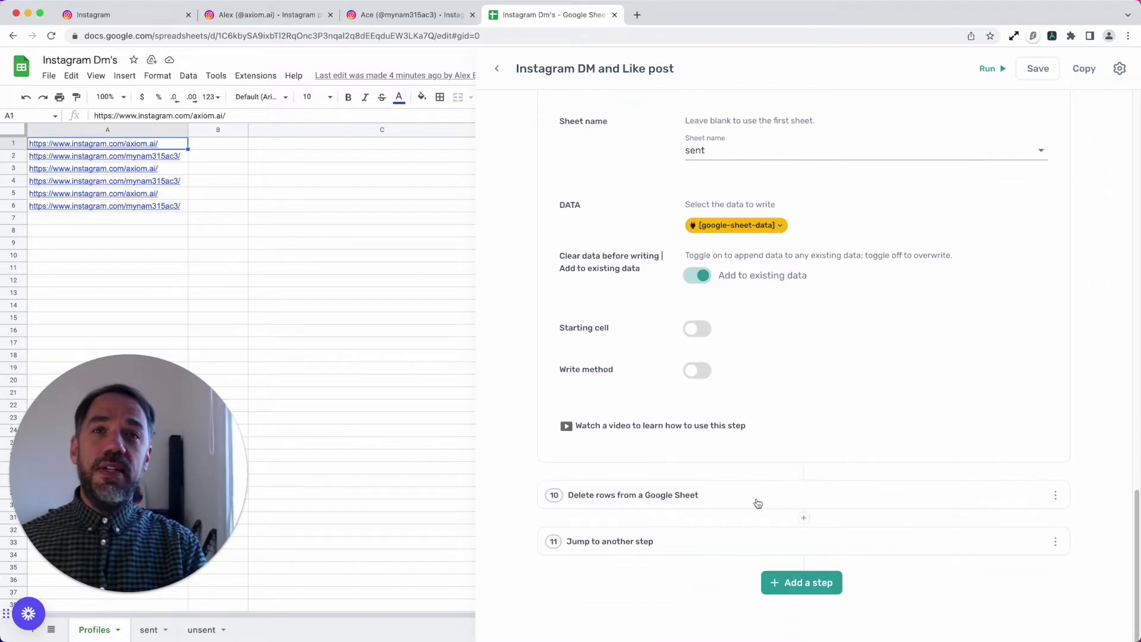
click(785, 501)
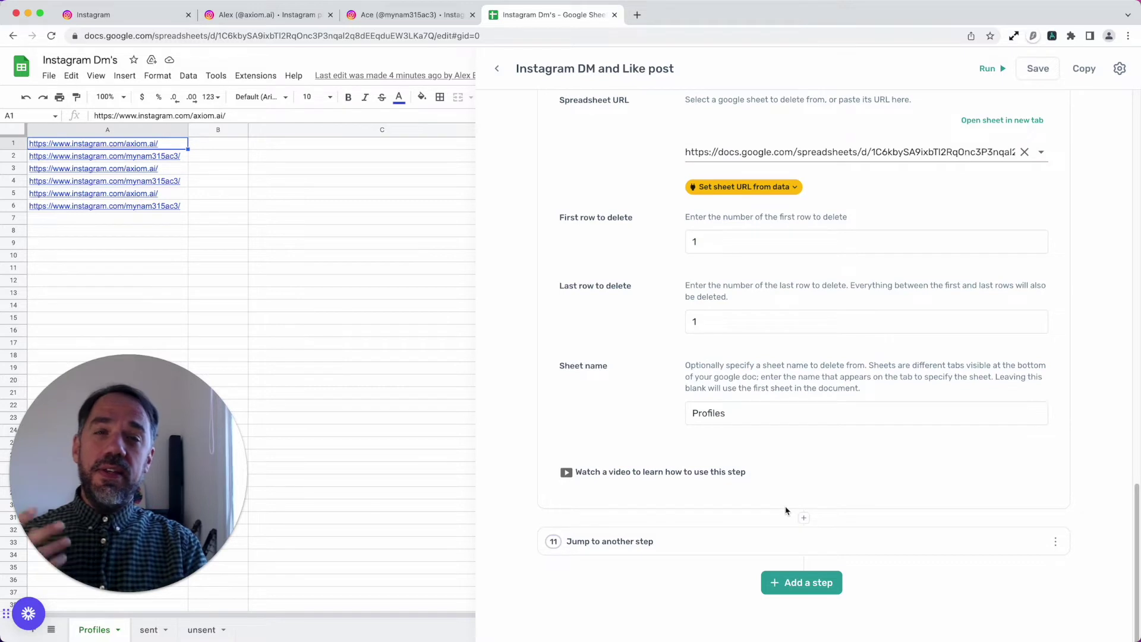
scroll(786, 510, up, 3)
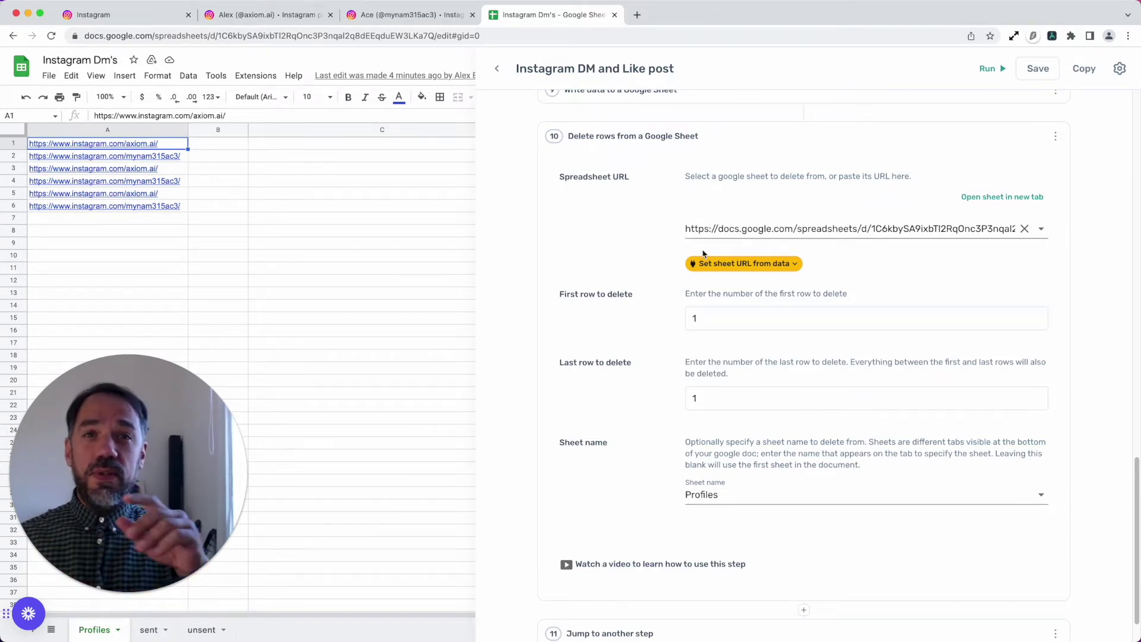
click(764, 142)
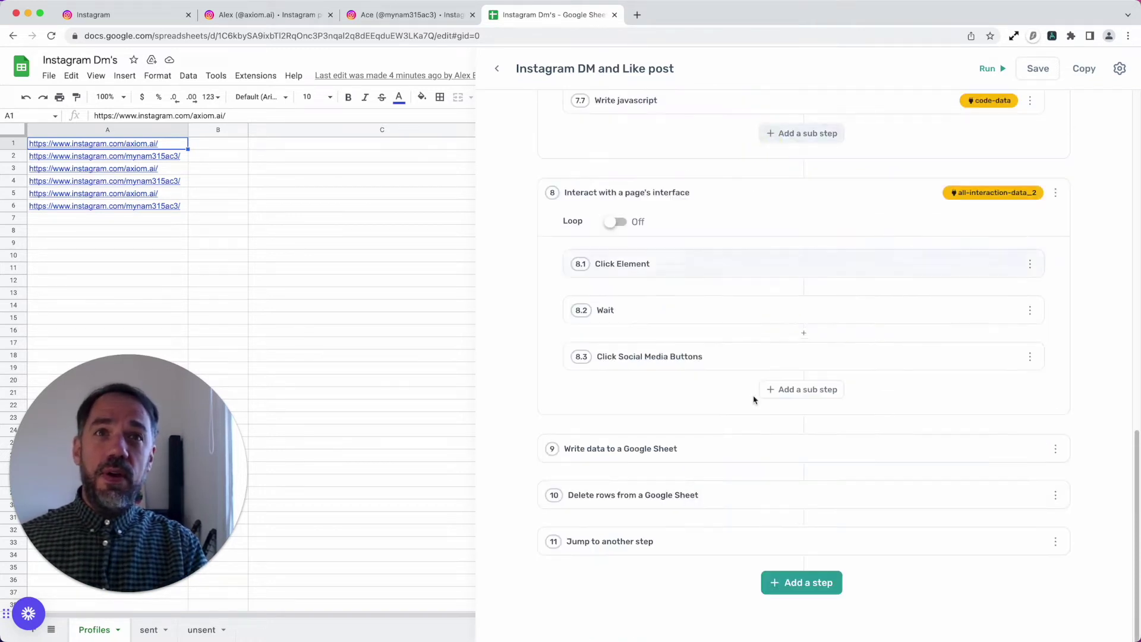
click(750, 537)
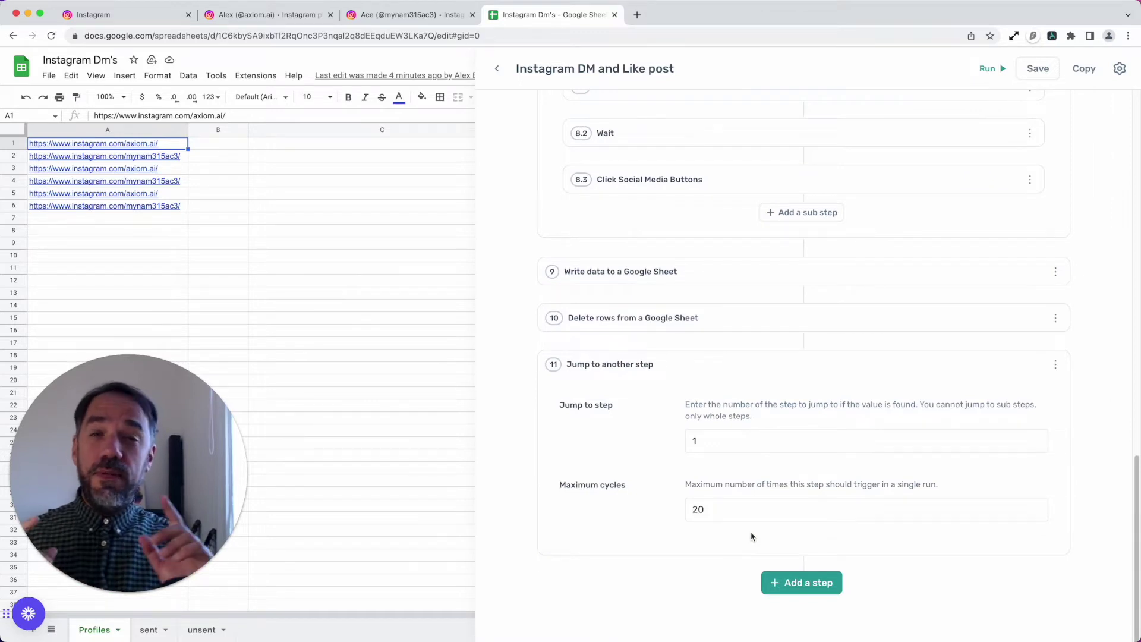
double_click(723, 517)
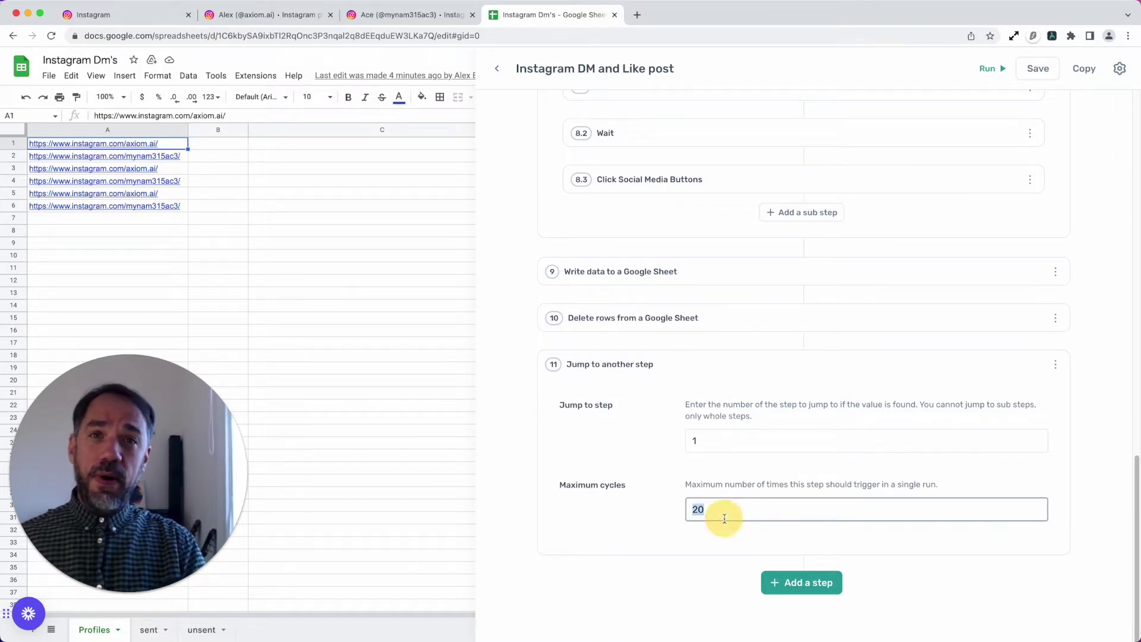
double_click(709, 509)
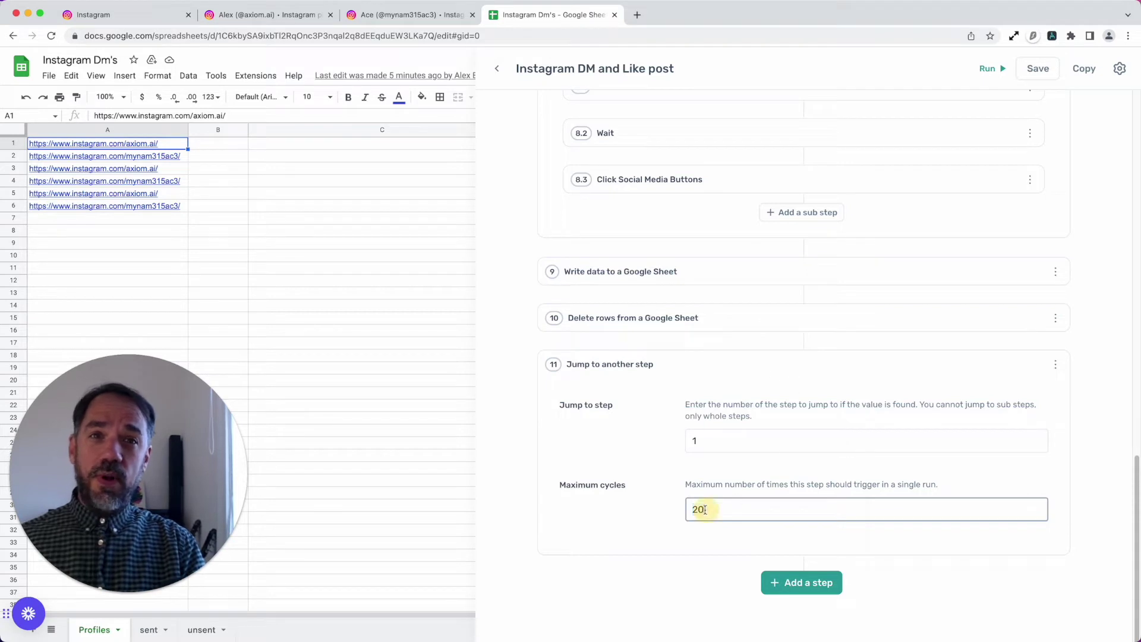
text(3)
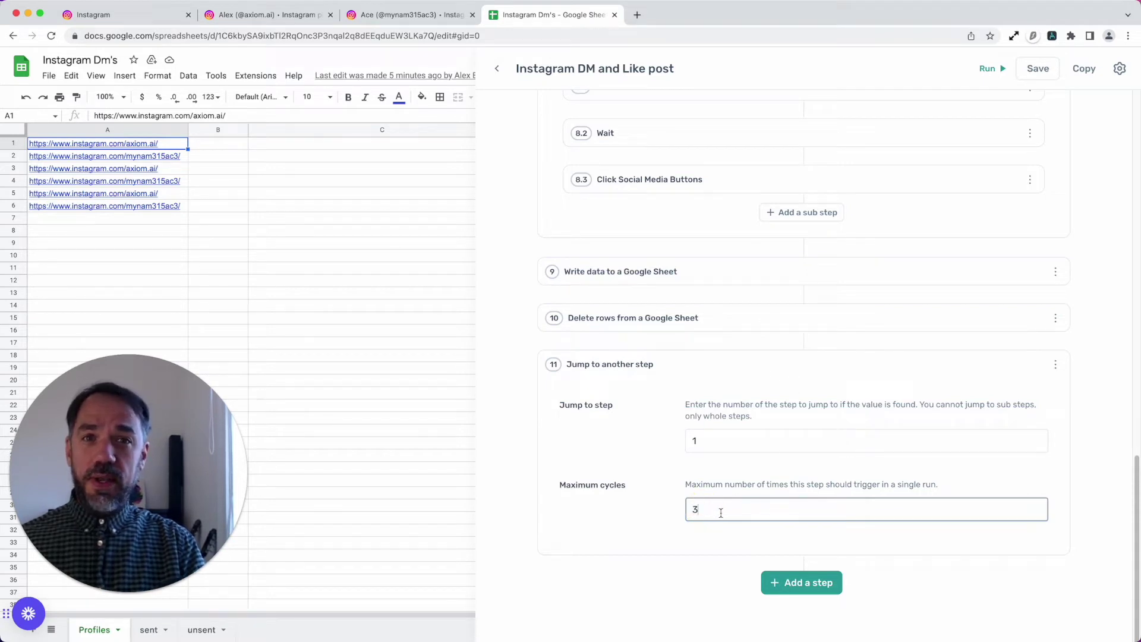
double_click(721, 513)
double_click(721, 512)
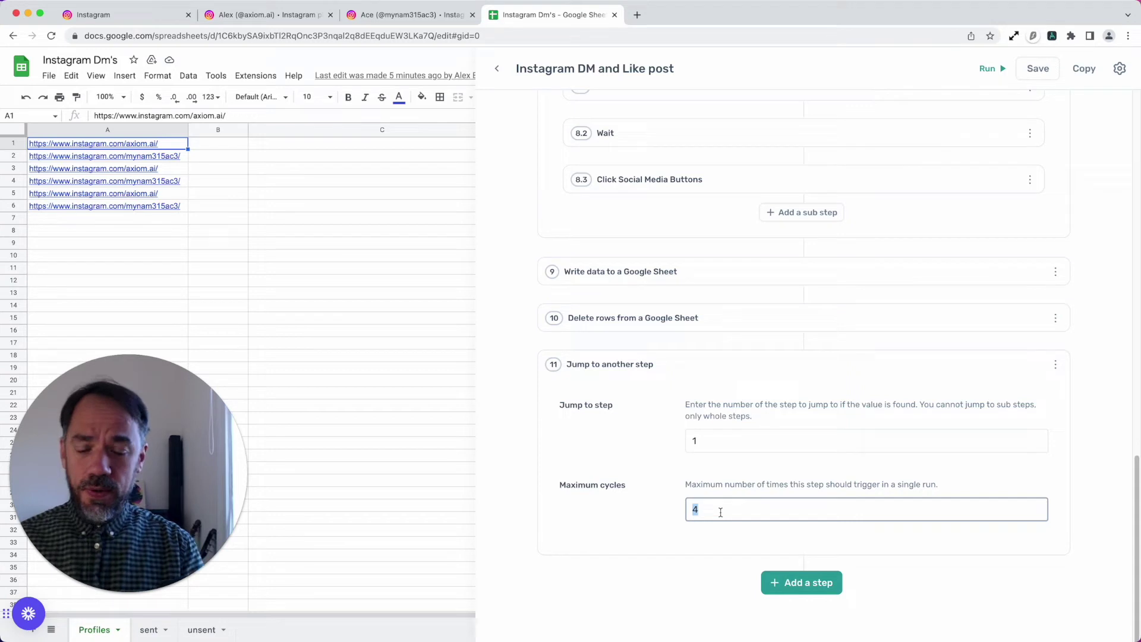
text(20)
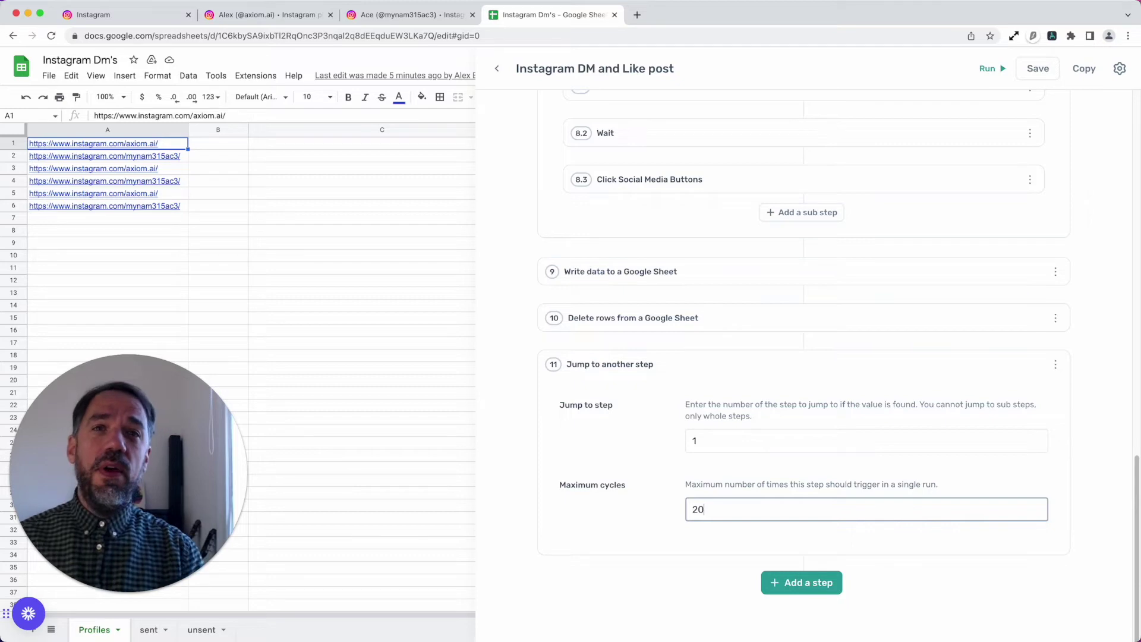
click(822, 359)
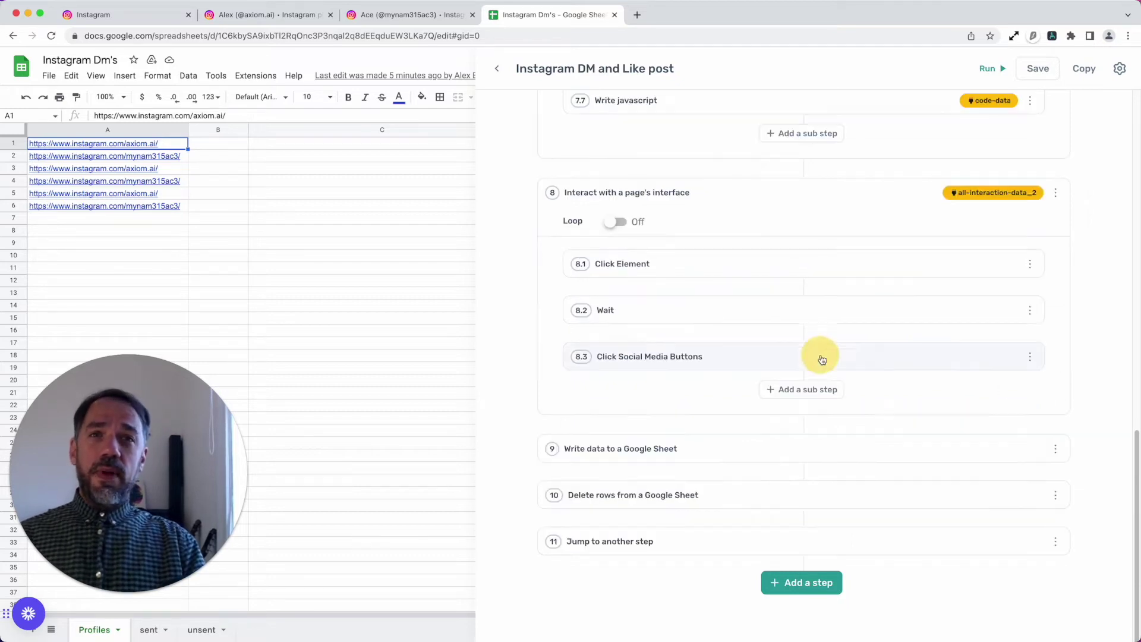
scroll(824, 366, up, 10)
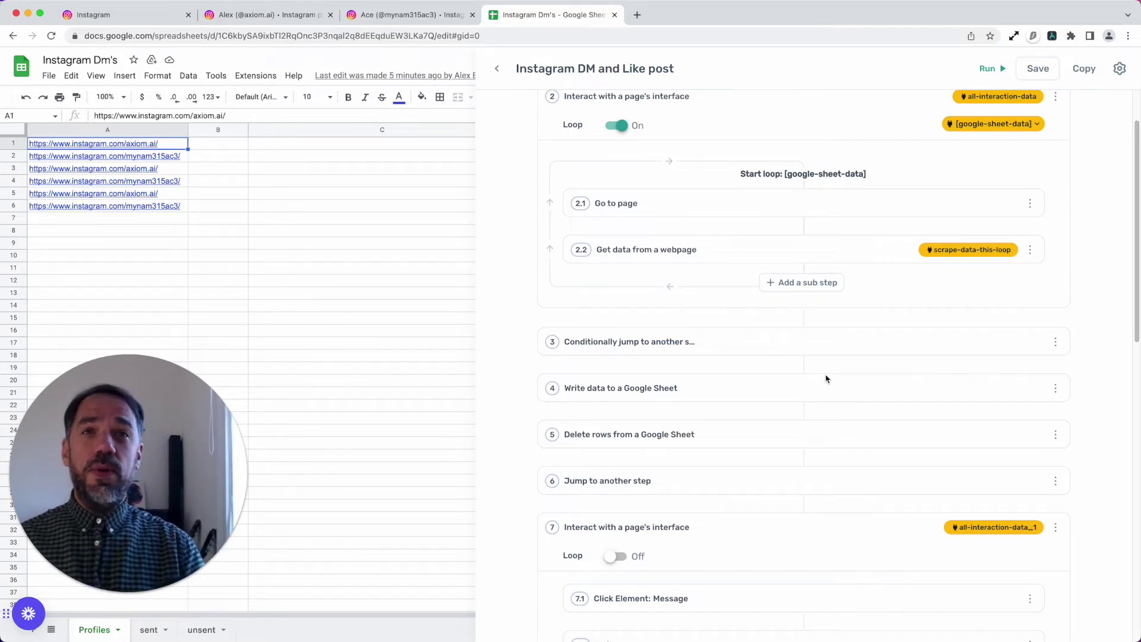
scroll(777, 428, up, 2)
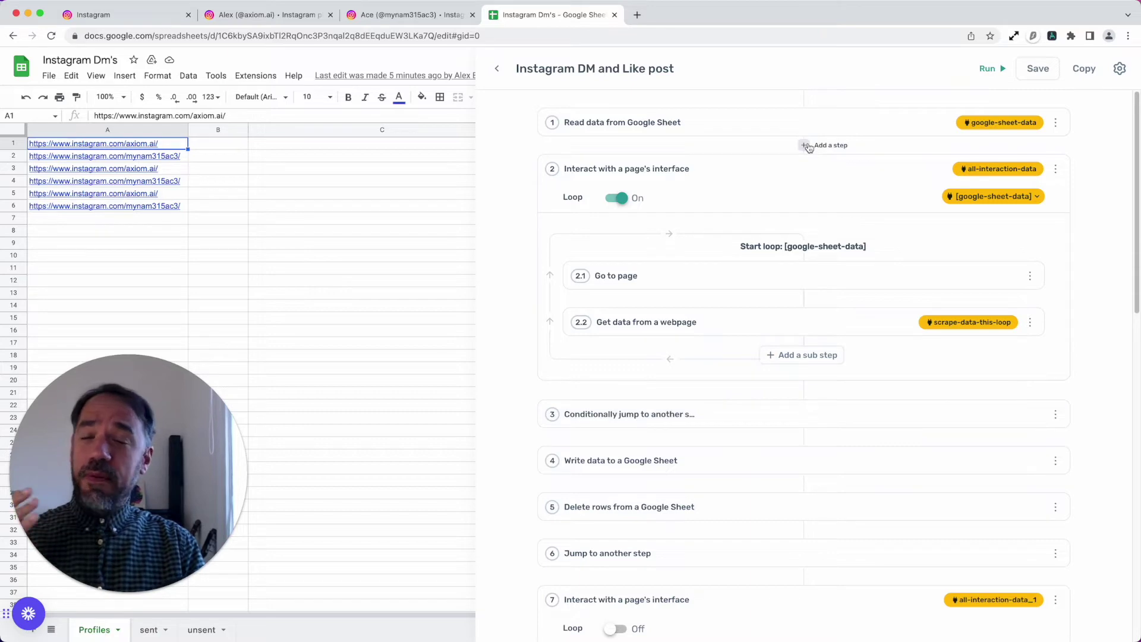
click(805, 145)
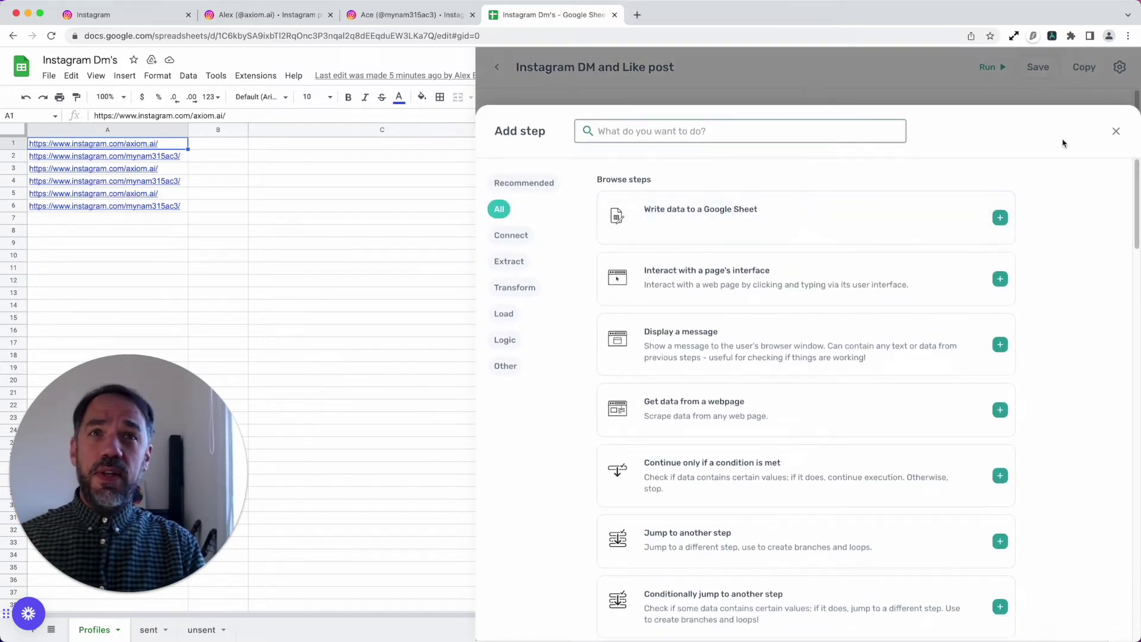
click(1116, 130)
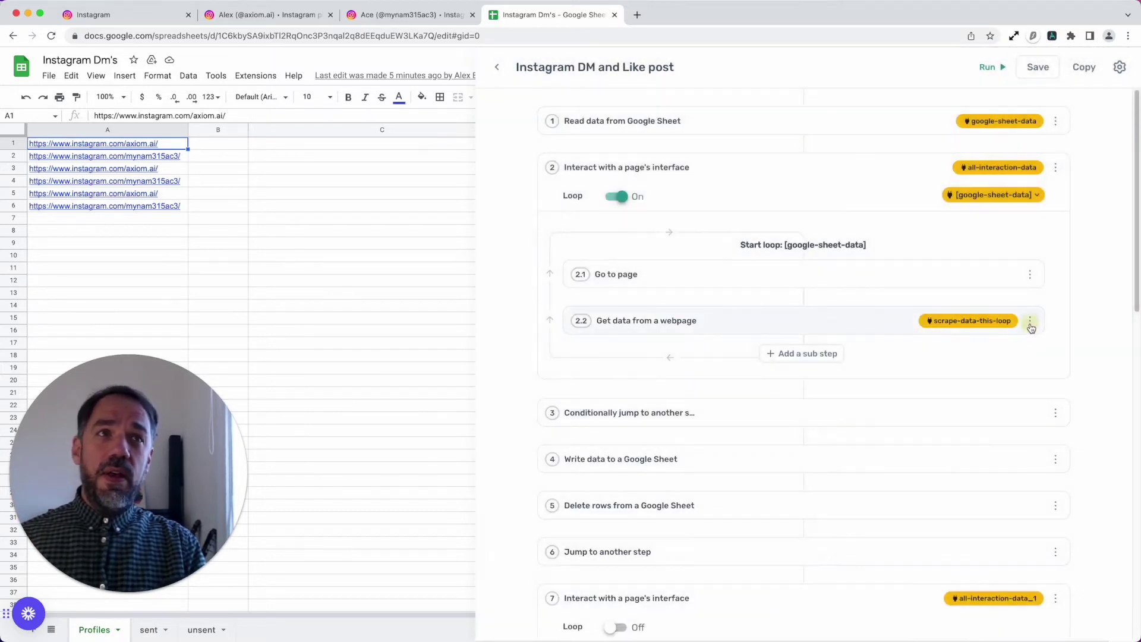
click(1030, 323)
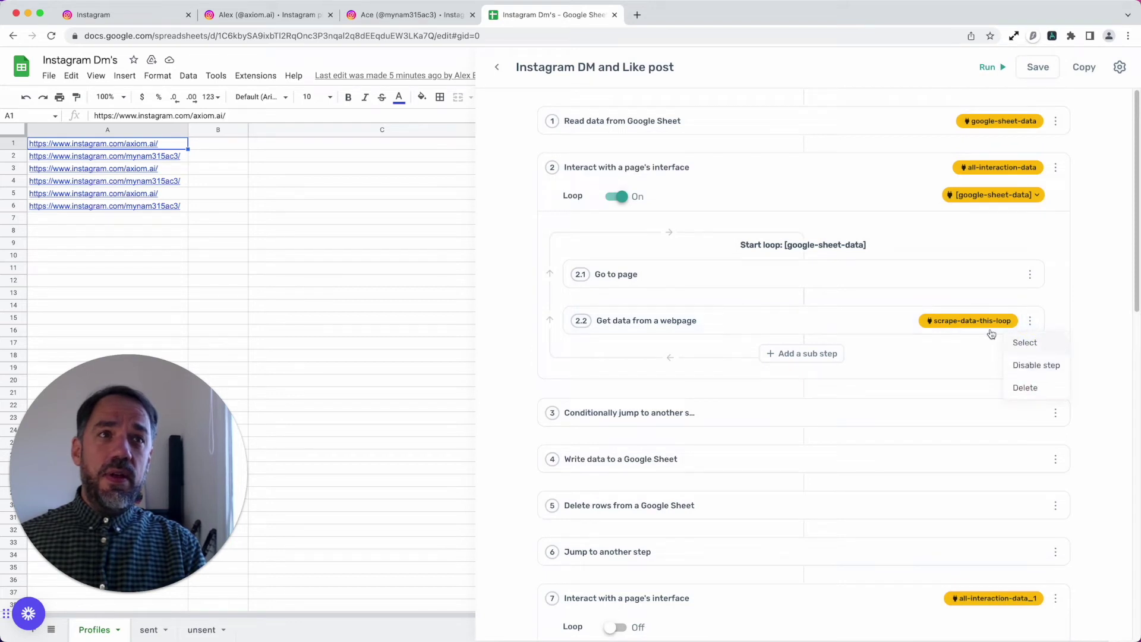
click(1018, 342)
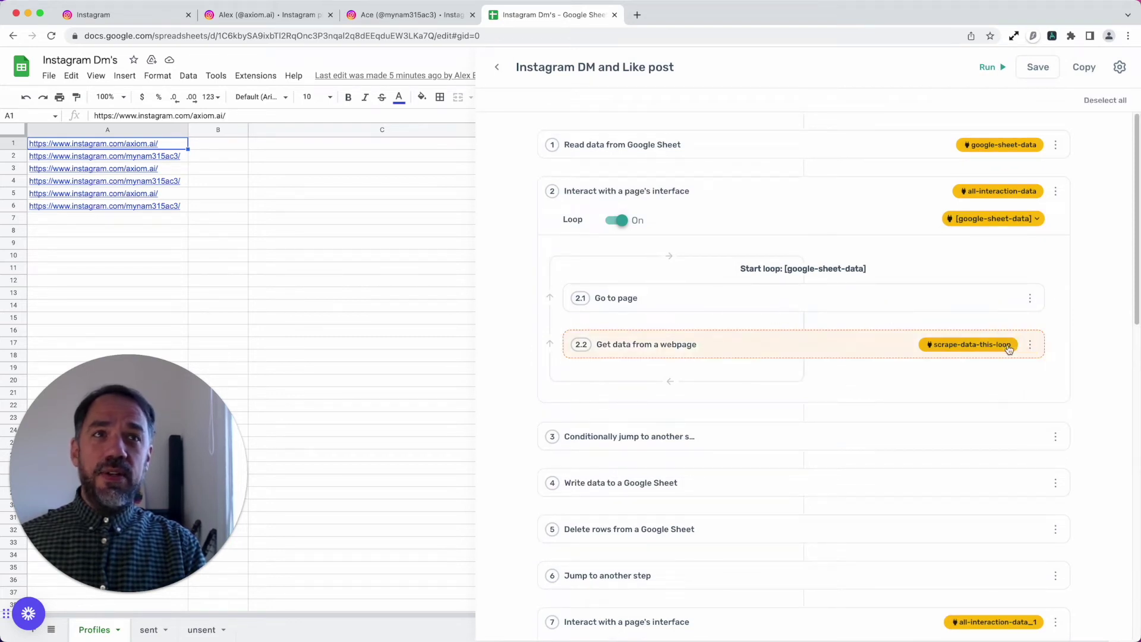
click(1030, 345)
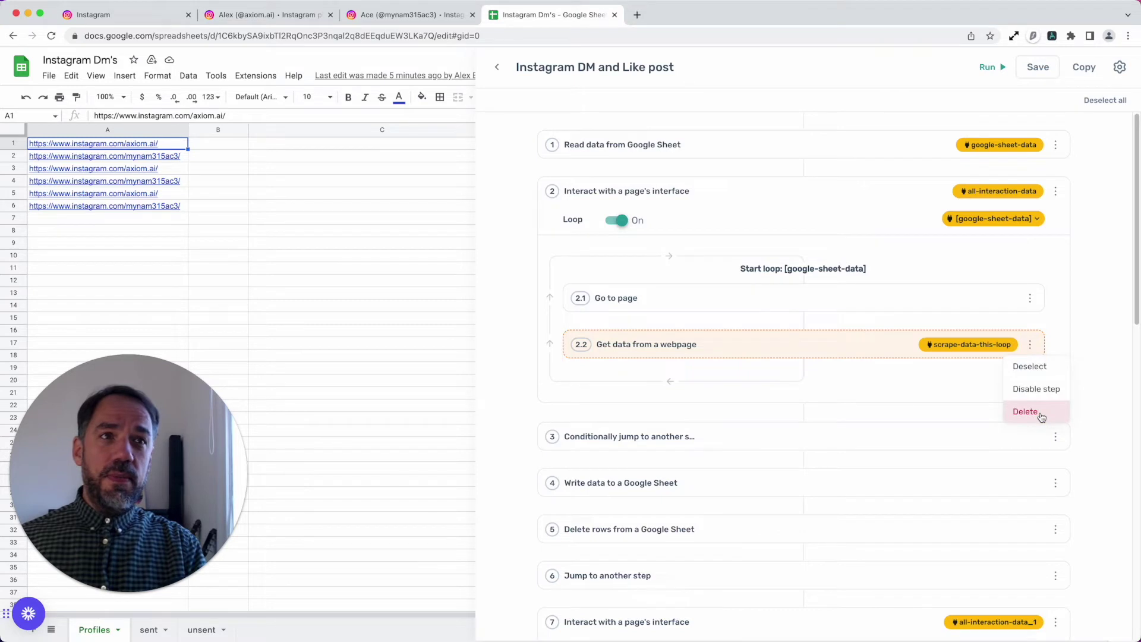
click(1044, 372)
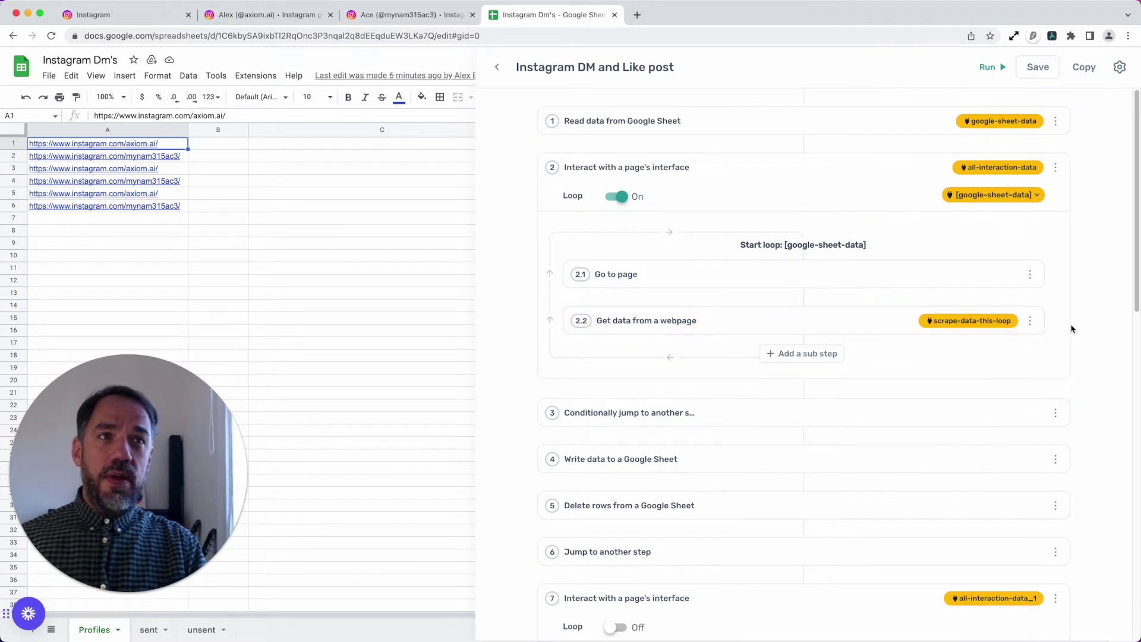
scroll(890, 472, down, 5)
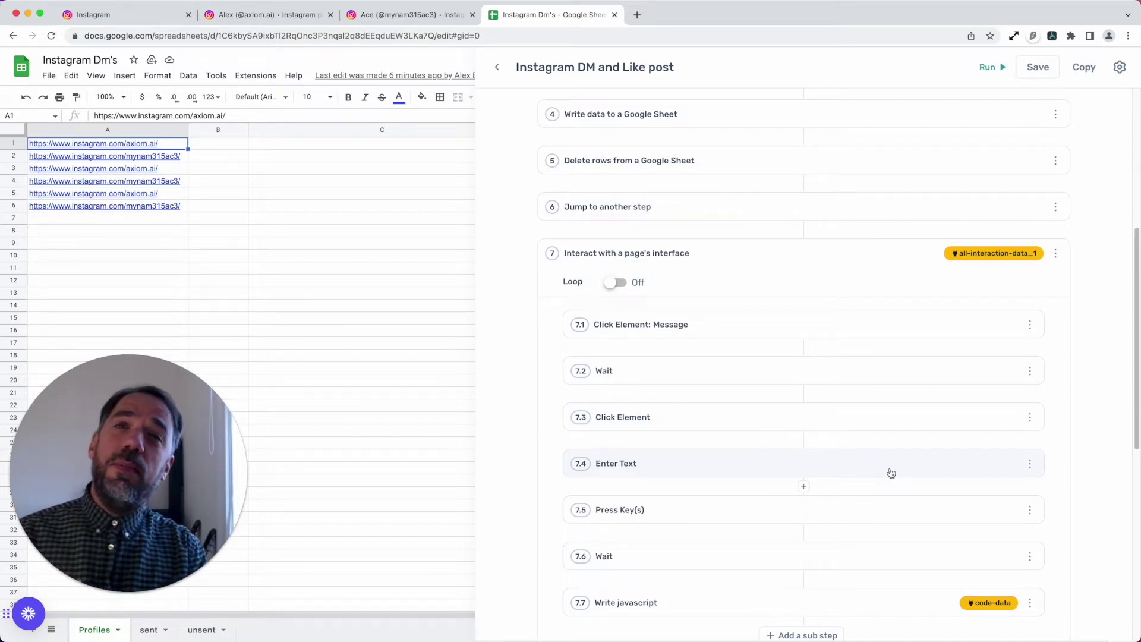
scroll(940, 431, up, 5)
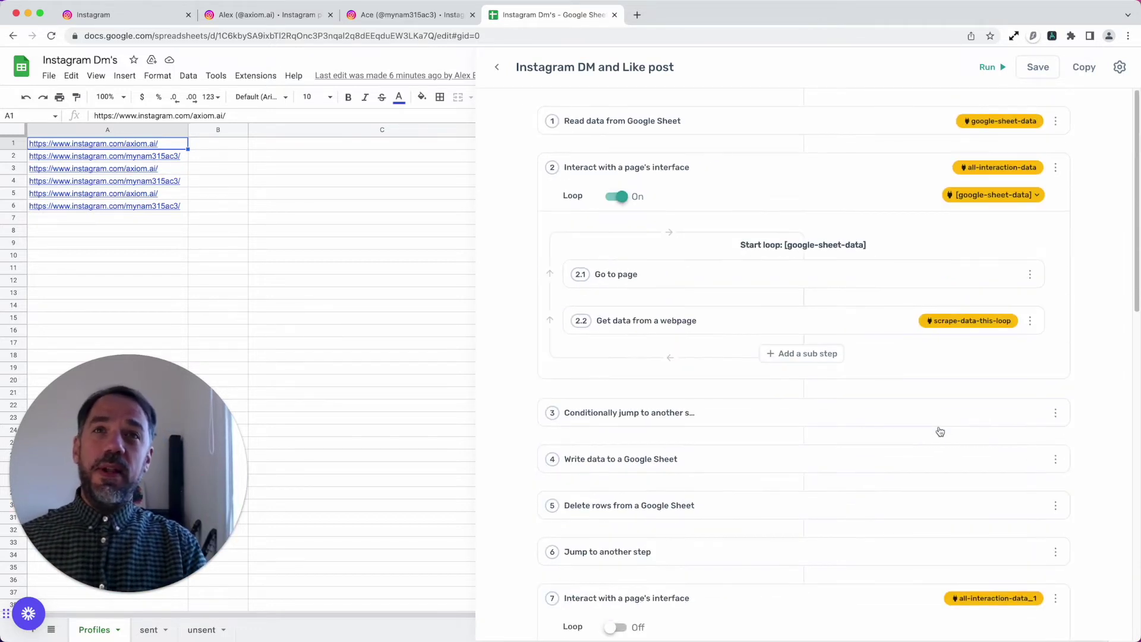
Replace step 2.1 Go to page's URL with google-sheet-data column A, then expand step 2.2.
click(714, 131)
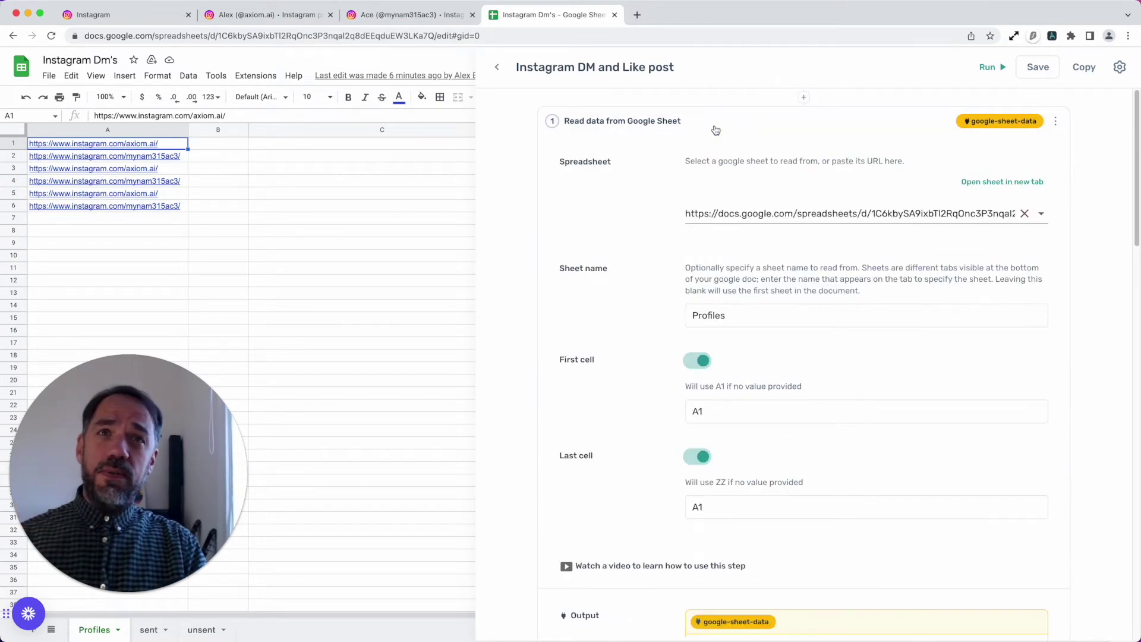
click(716, 129)
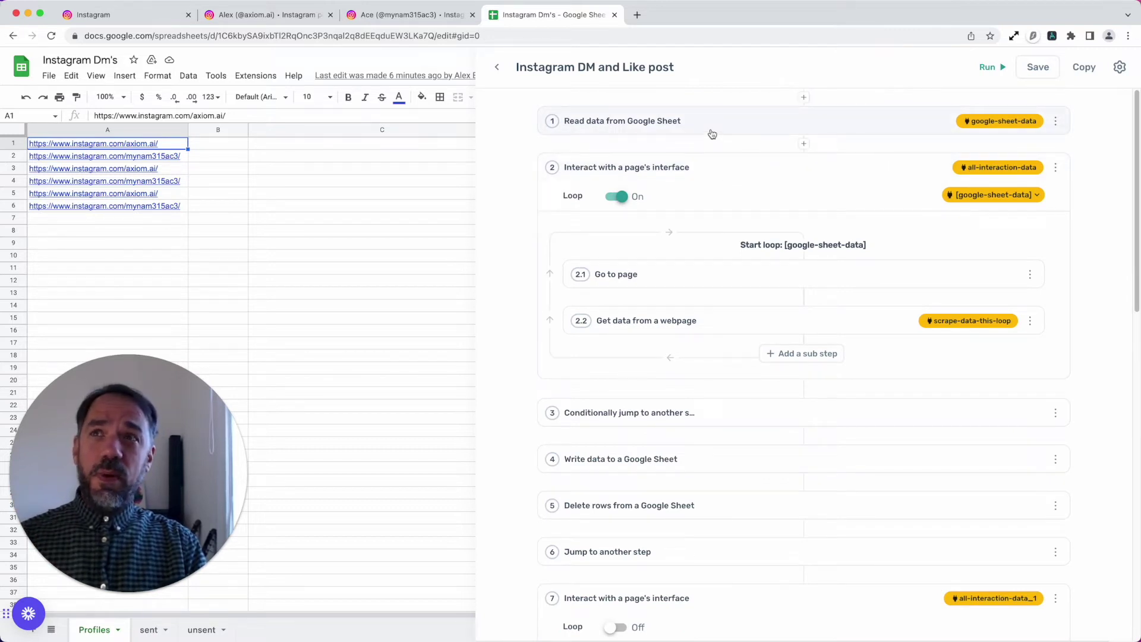
click(706, 280)
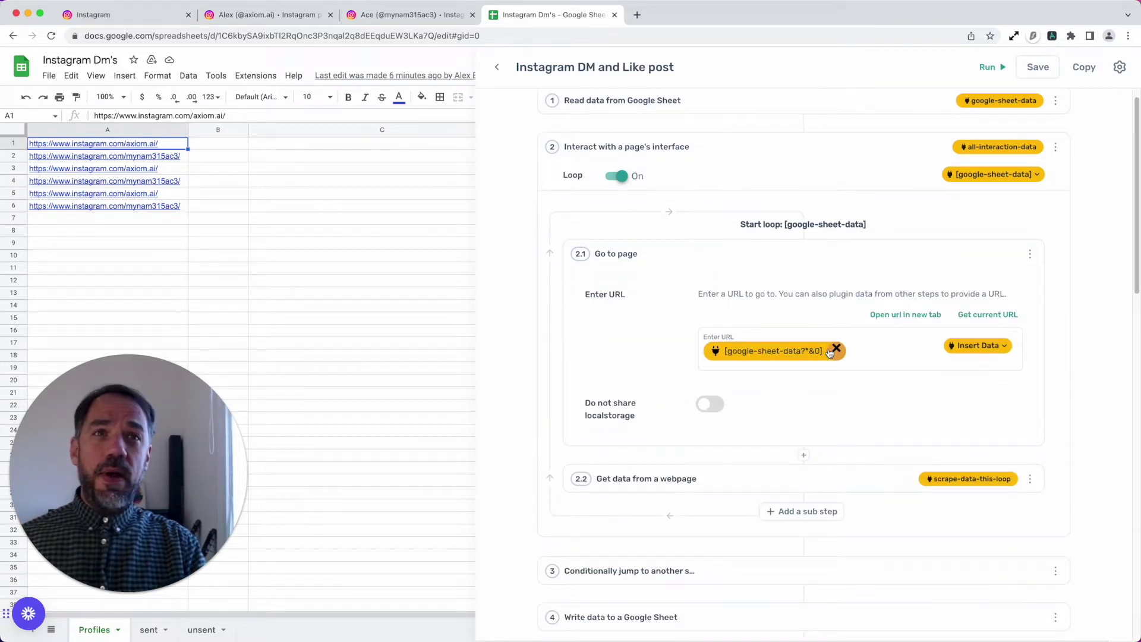
click(832, 349)
click(955, 346)
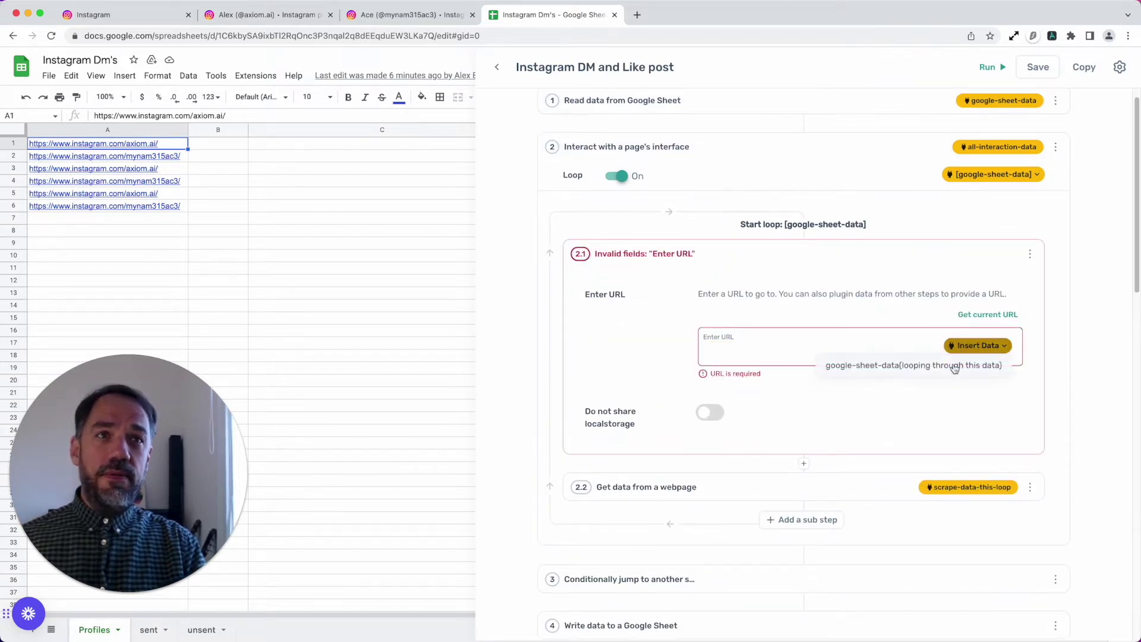
click(954, 366)
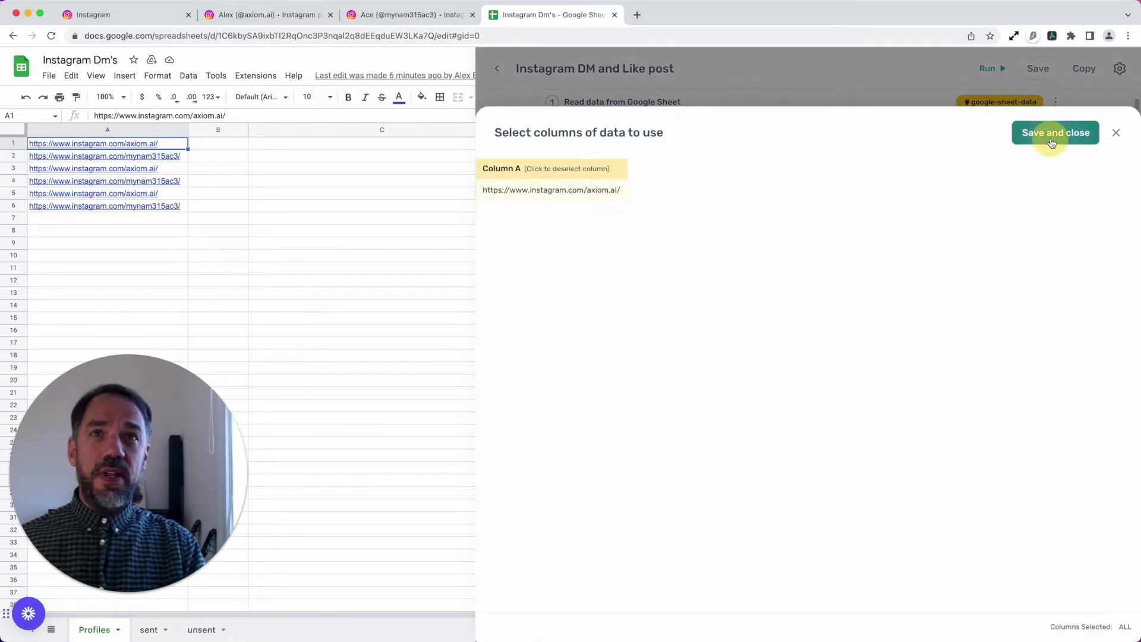
click(1049, 132)
click(873, 261)
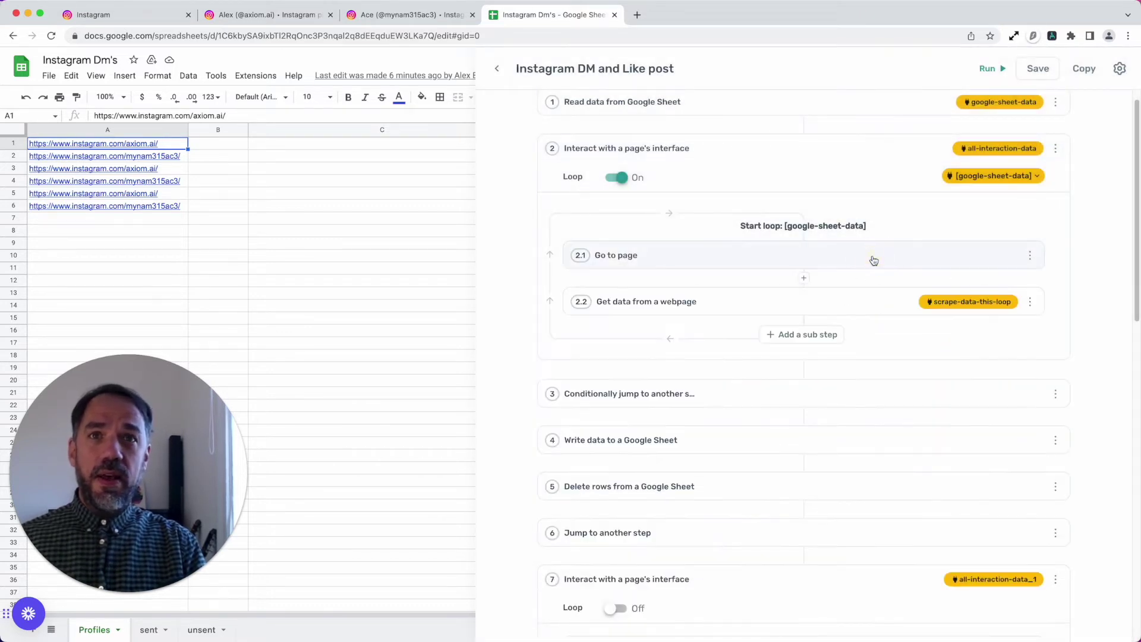
click(849, 301)
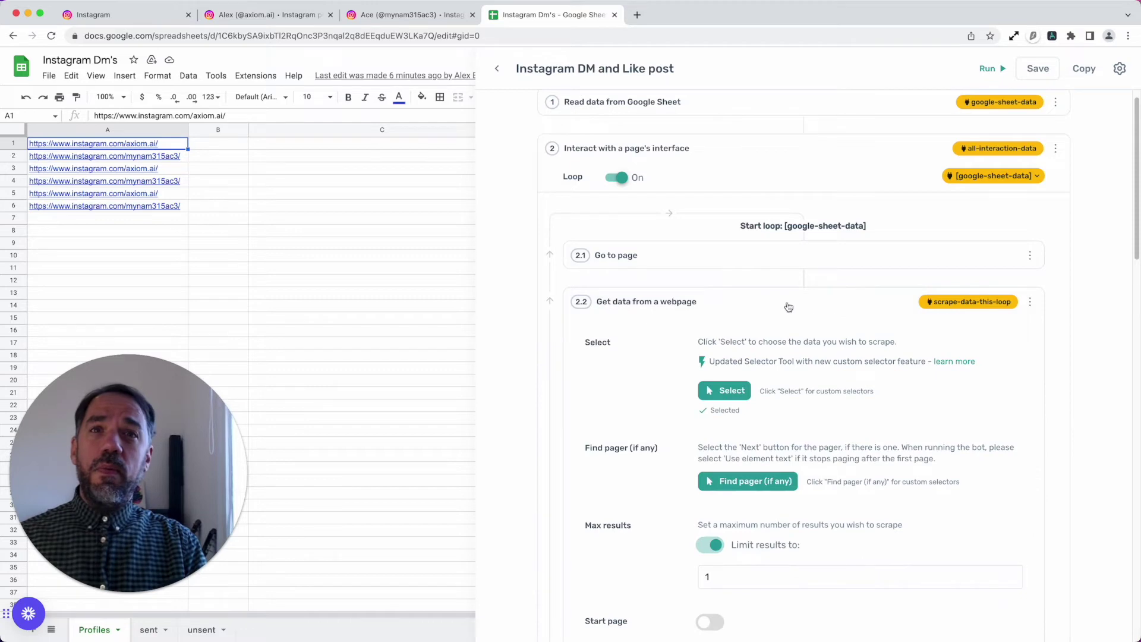
click(258, 16)
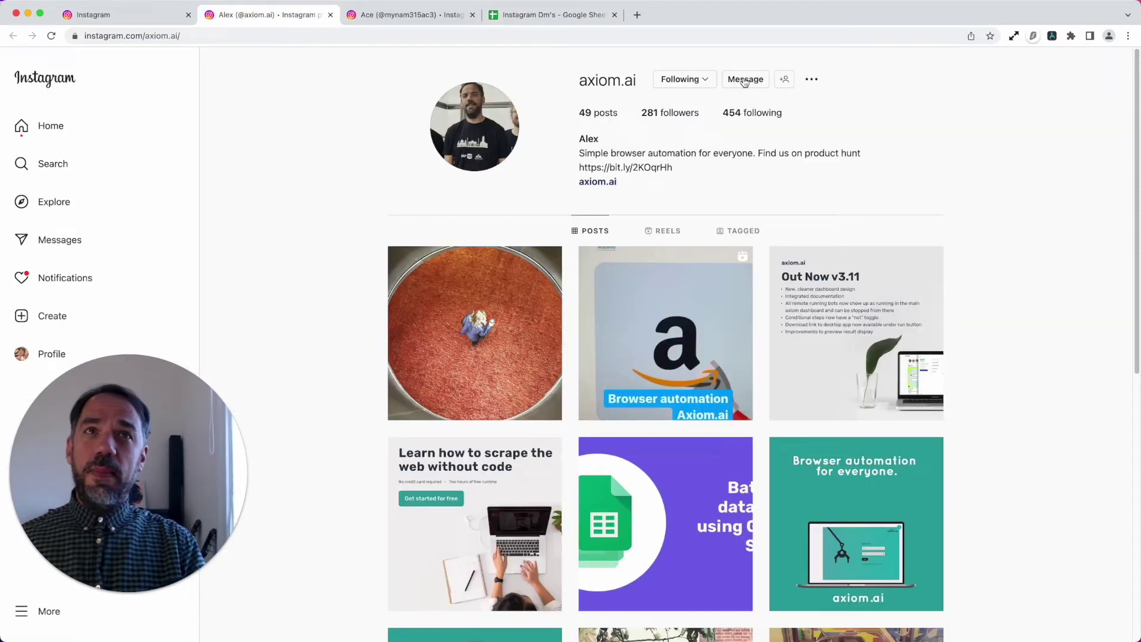
Reopen the bot editor and expand step 3's conditional jump settings.
click(1053, 36)
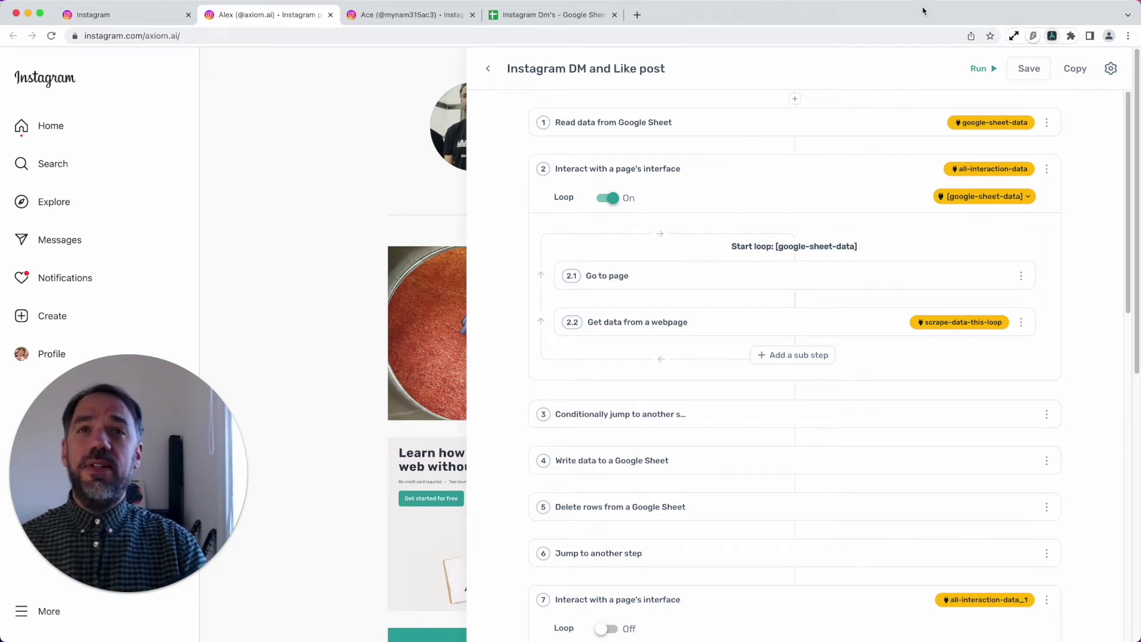
scroll(727, 368, down, 2)
click(733, 362)
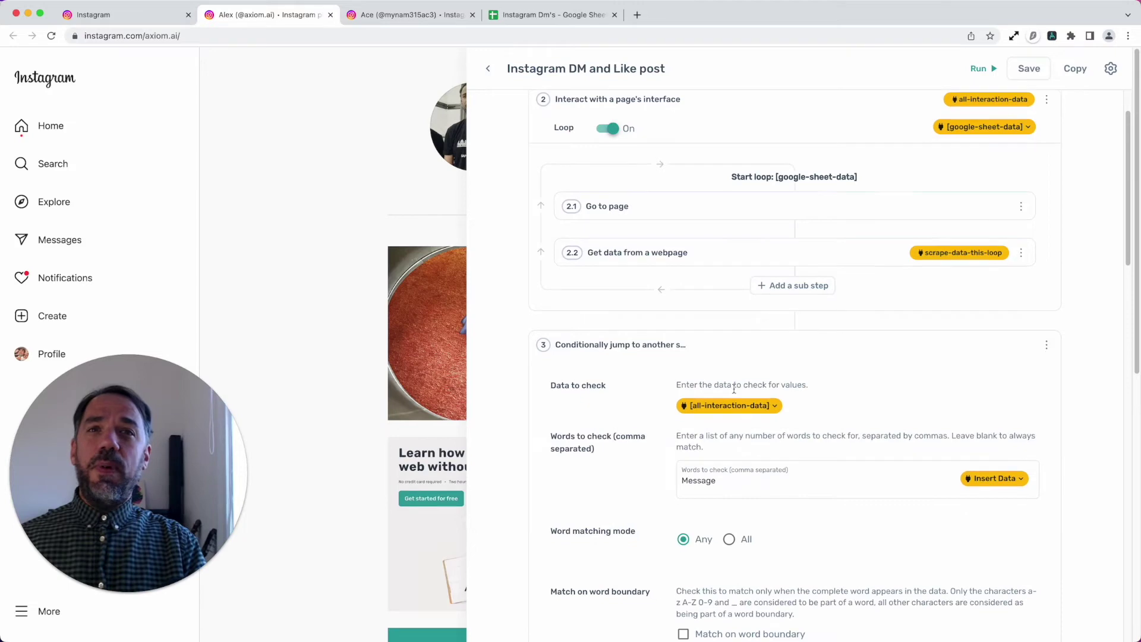
scroll(734, 388, down, 6)
Set Data to check to all-interaction-data and review the word 'Message' to check.
click(755, 191)
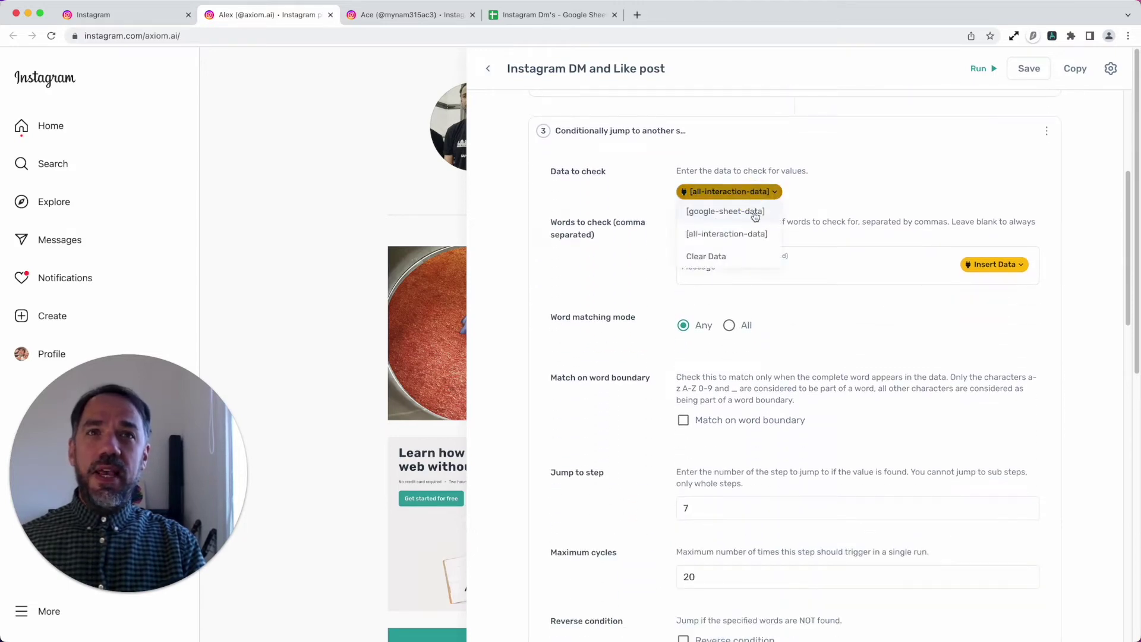
click(753, 233)
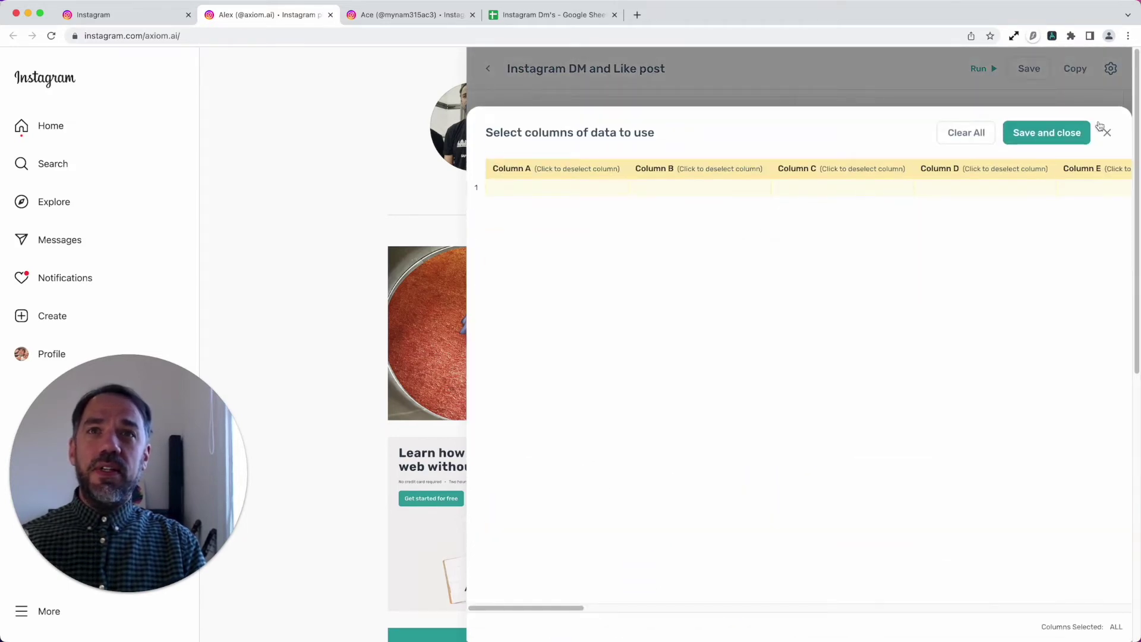
click(1107, 132)
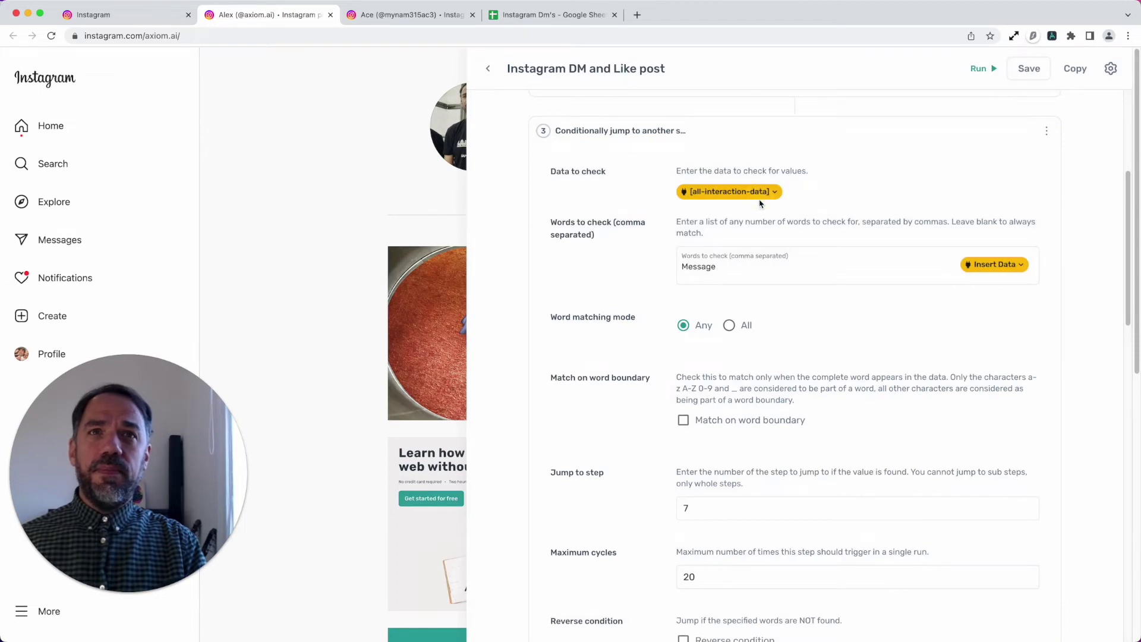
click(759, 202)
click(751, 230)
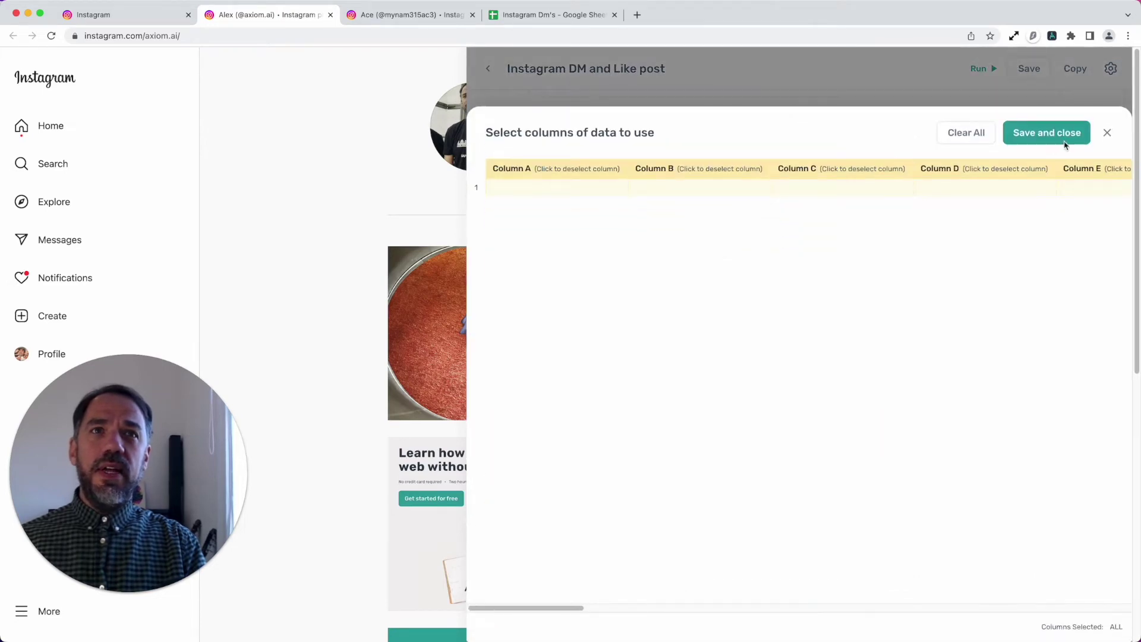
click(1107, 131)
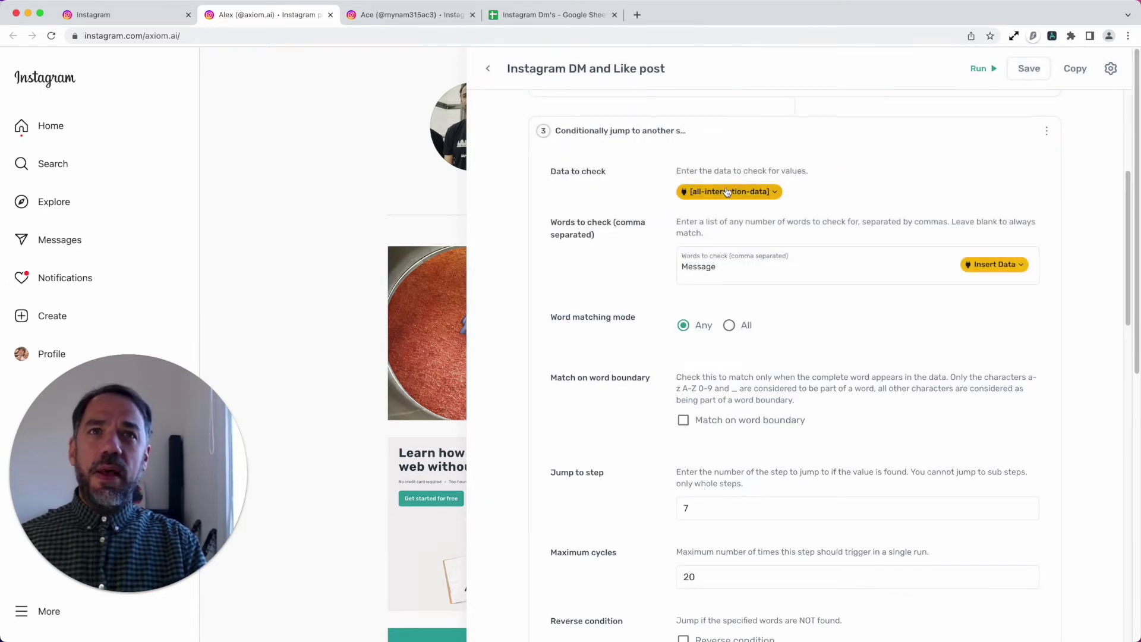
double_click(706, 269)
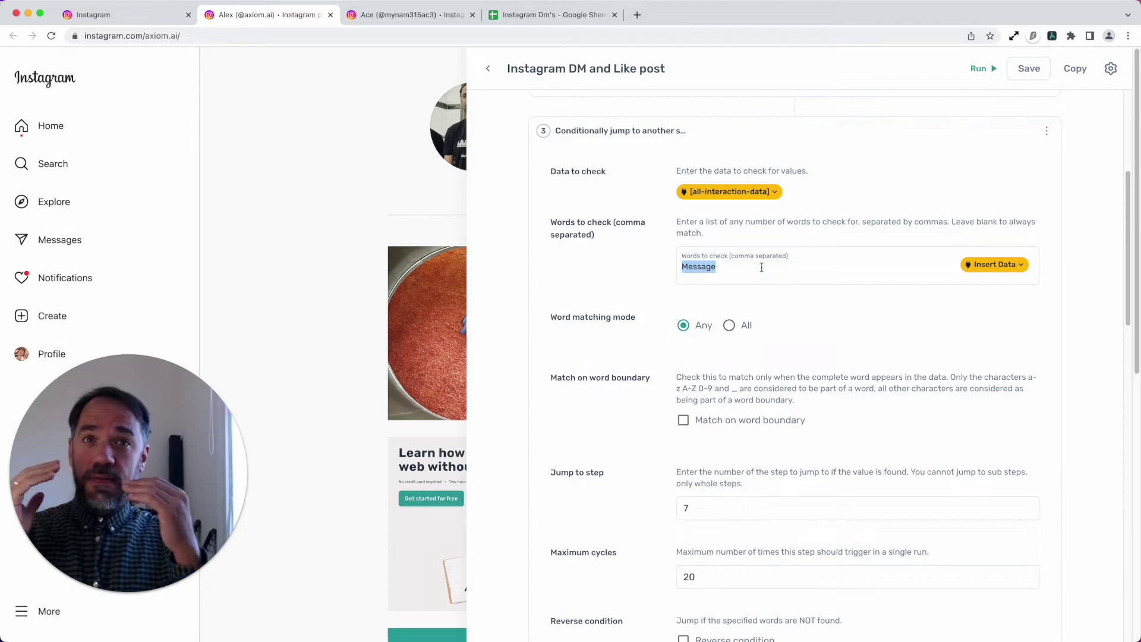
scroll(735, 387, down, 4)
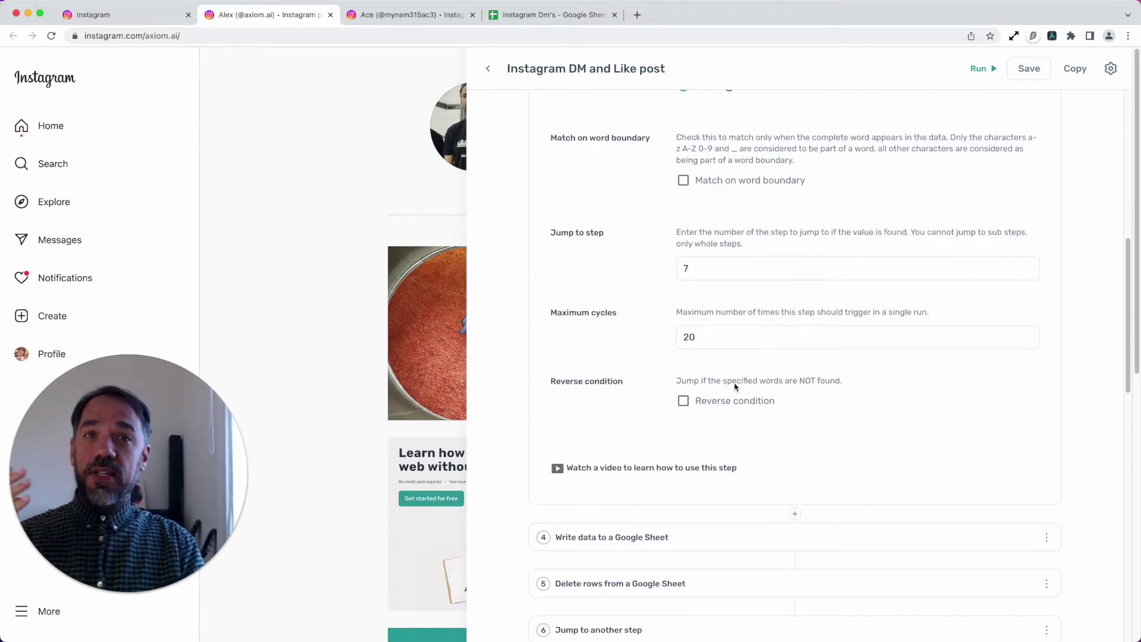
Collapse step 3 and scroll through the bot's steps 1 to 7.
scroll(734, 383, up, 5)
click(736, 186)
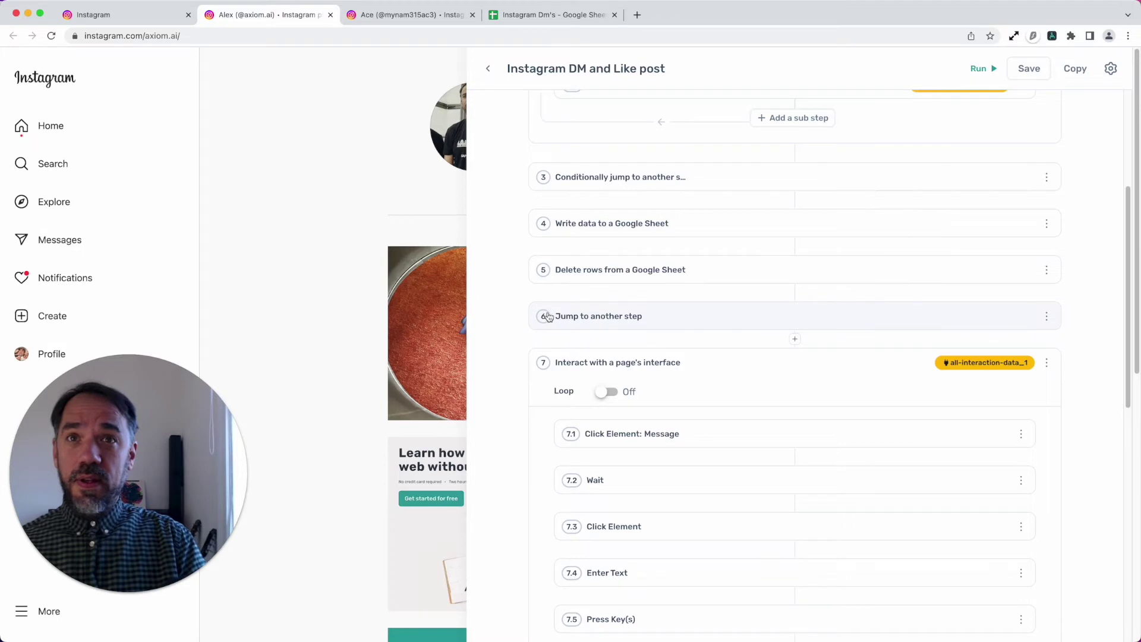
scroll(548, 316, up, 3)
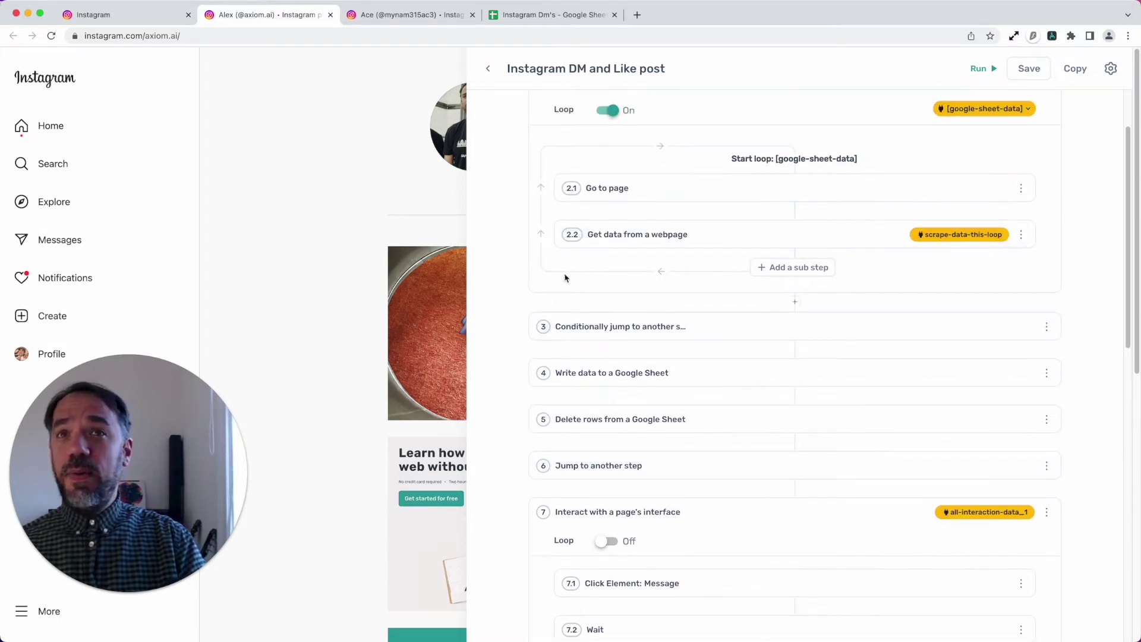
scroll(689, 318, down, 2)
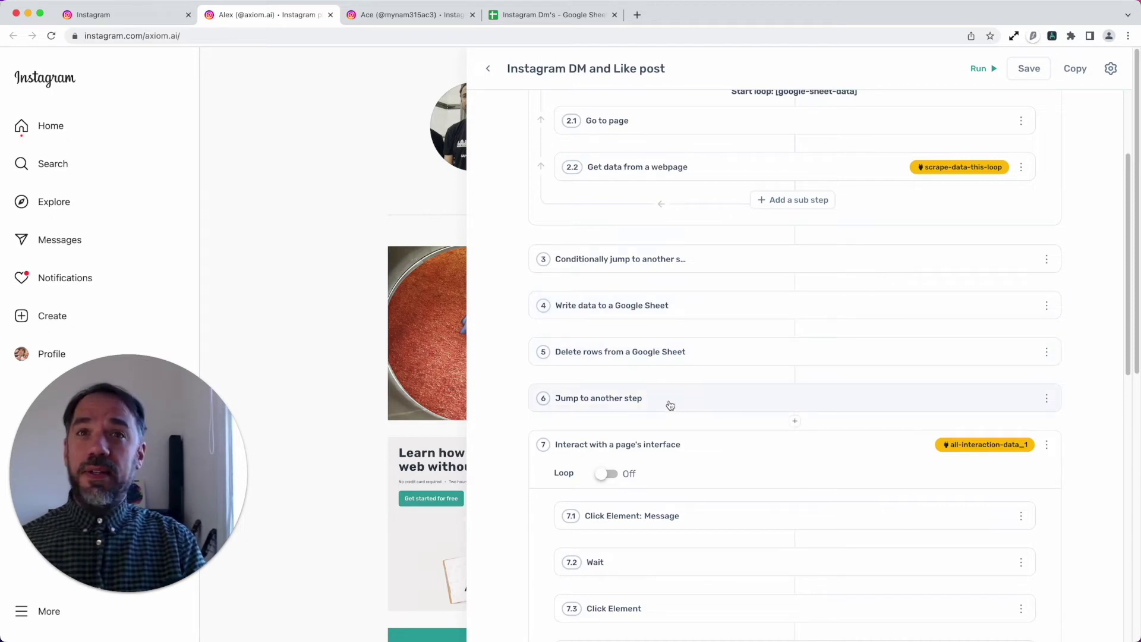
scroll(667, 400, up, 3)
scroll(542, 387, up, 1)
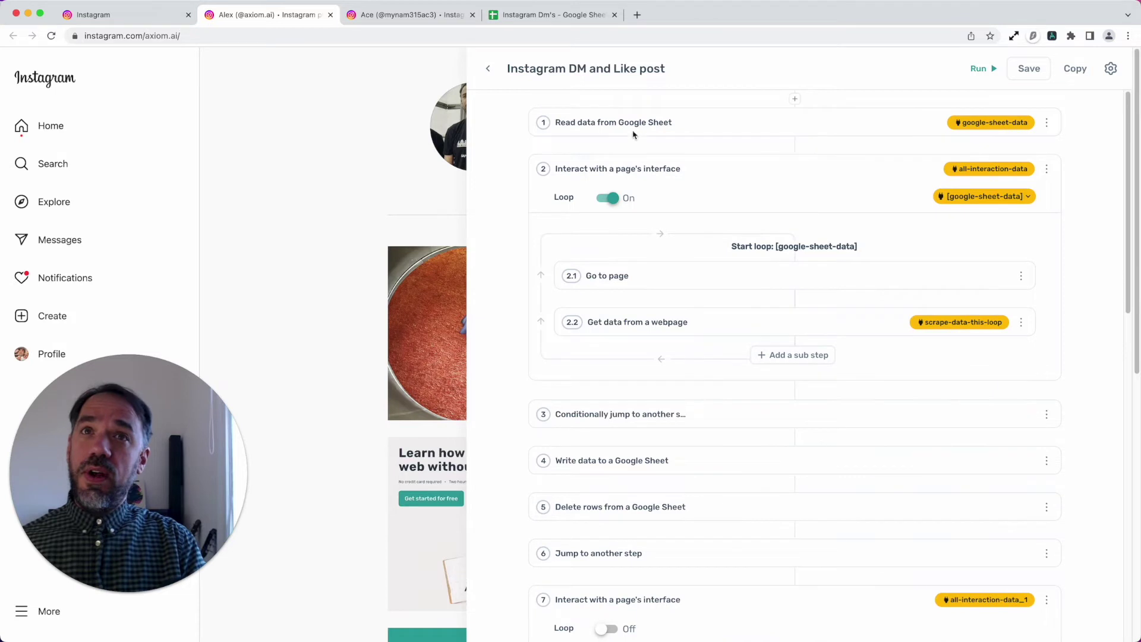
scroll(662, 438, down, 4)
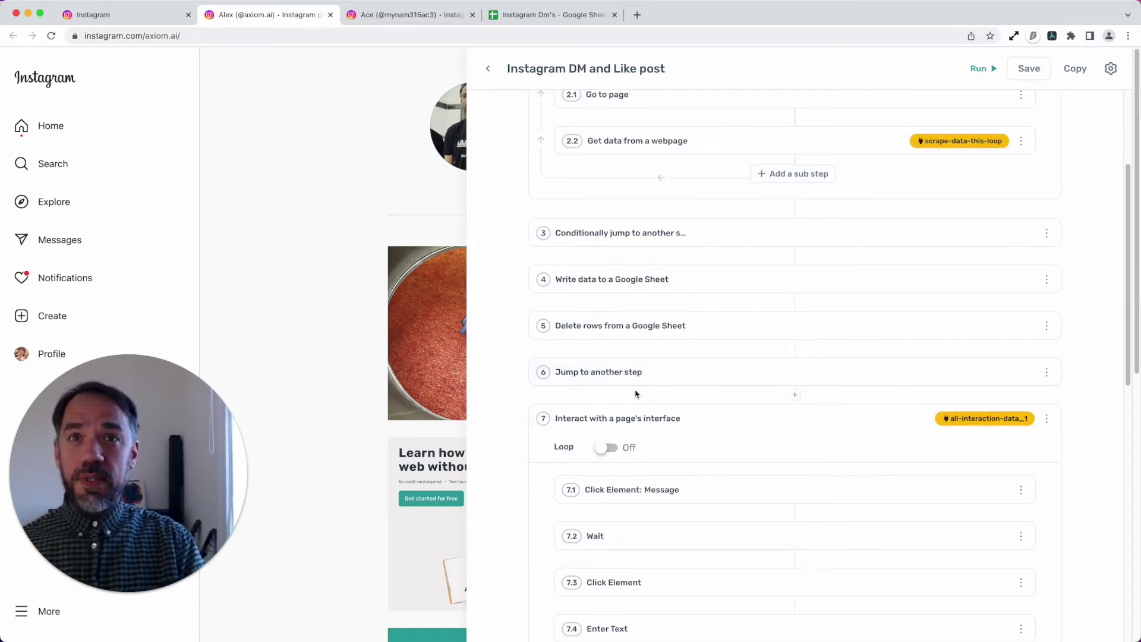
scroll(542, 379, up, 2)
scroll(550, 384, down, 4)
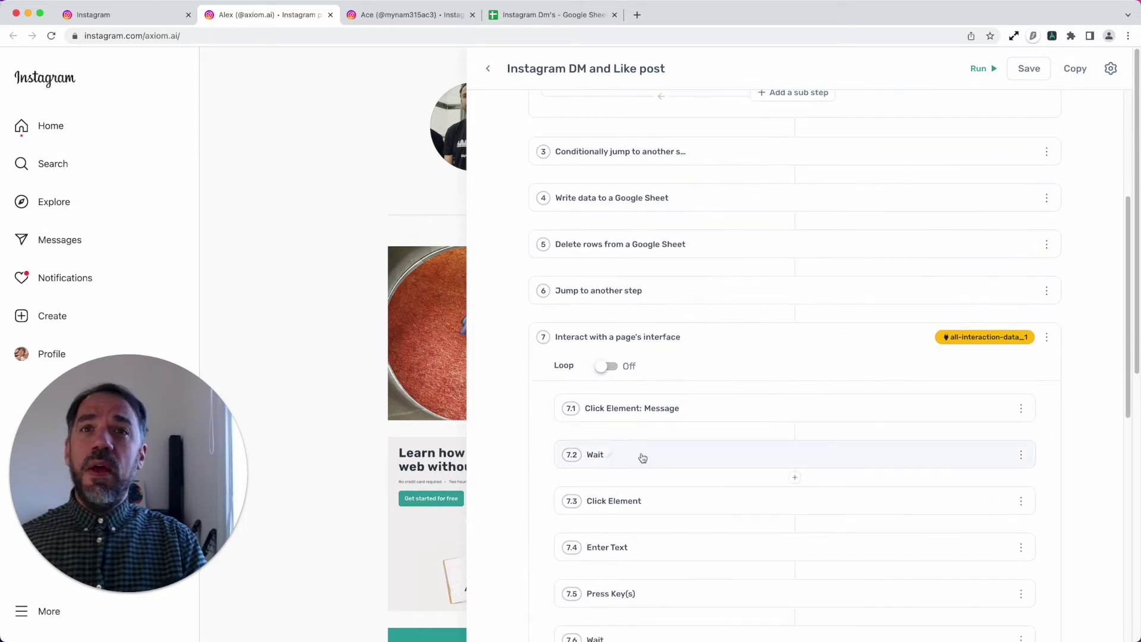
scroll(640, 457, down, 2)
scroll(639, 458, up, 3)
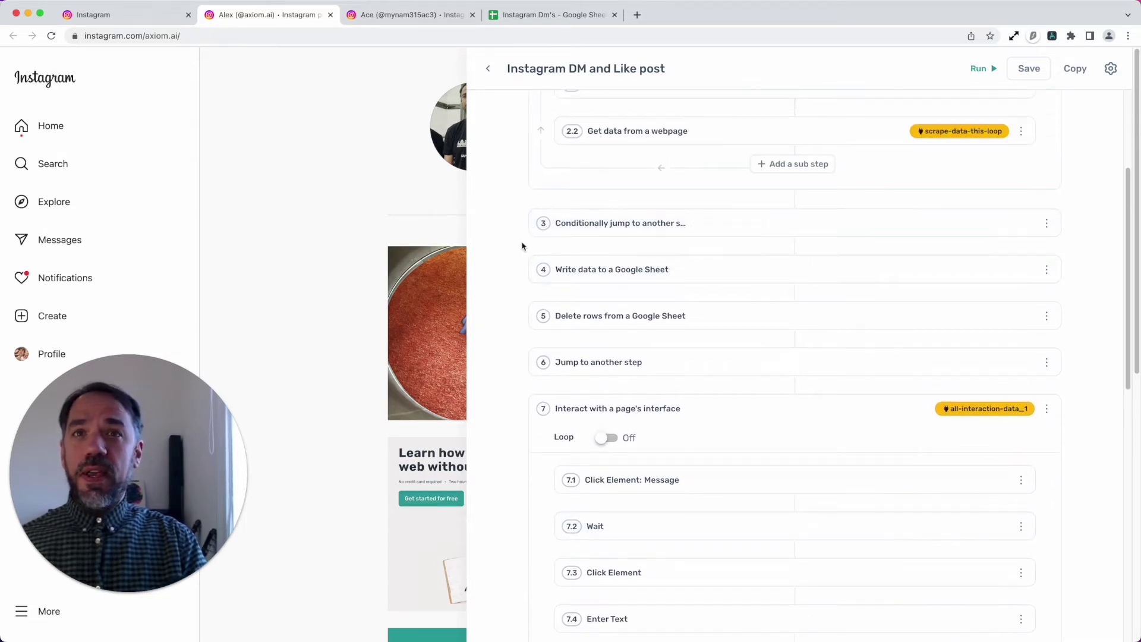
scroll(769, 479, down, 3)
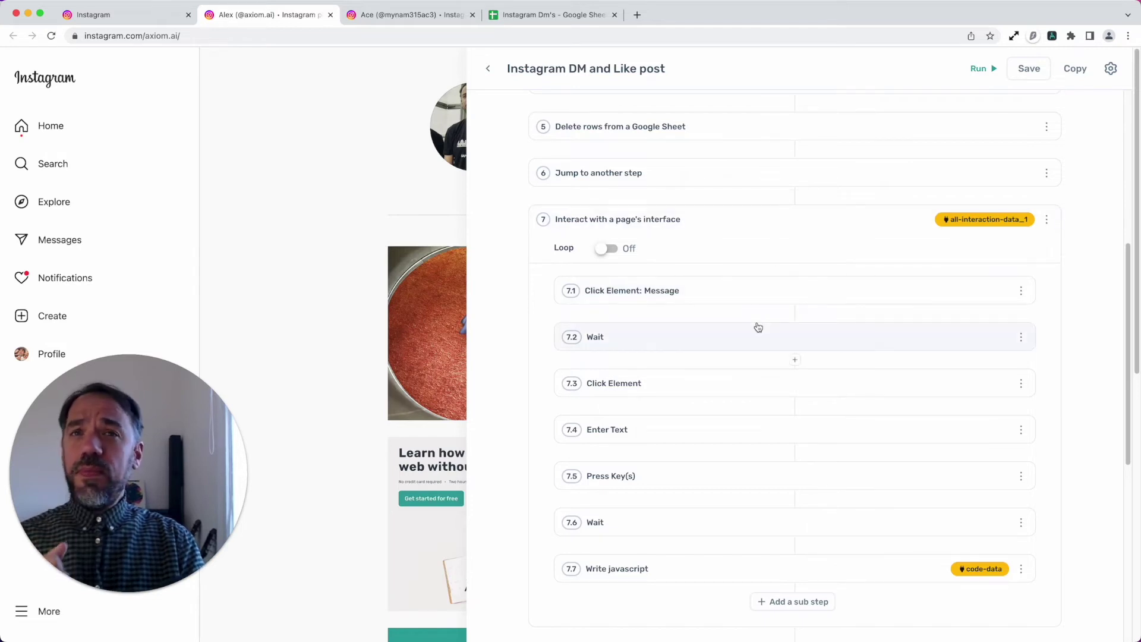
scroll(758, 327, up, 5)
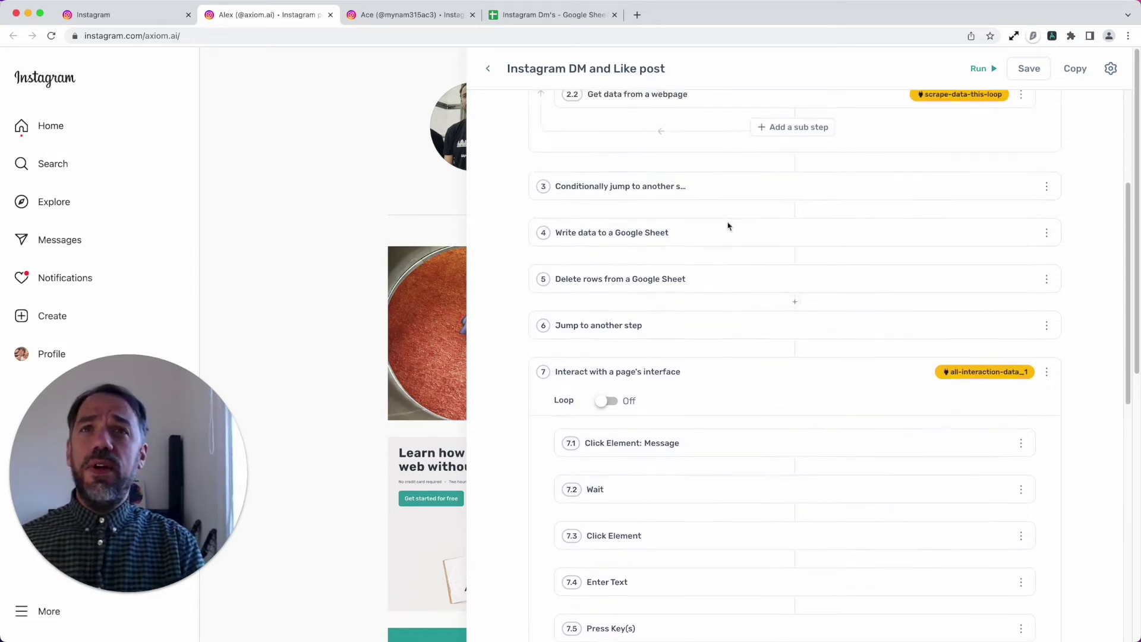
Recheck step 3 and sub-step 7.1 Click Element: Message, then hide the Axiom panel.
click(737, 191)
scroll(710, 354, down, 6)
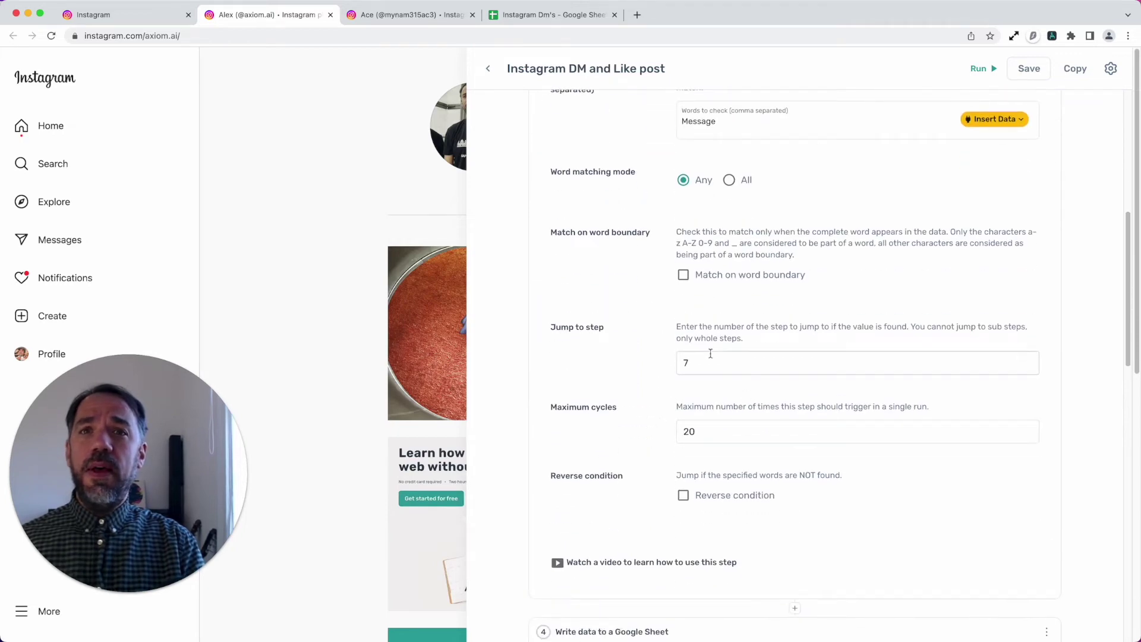
scroll(686, 397, up, 6)
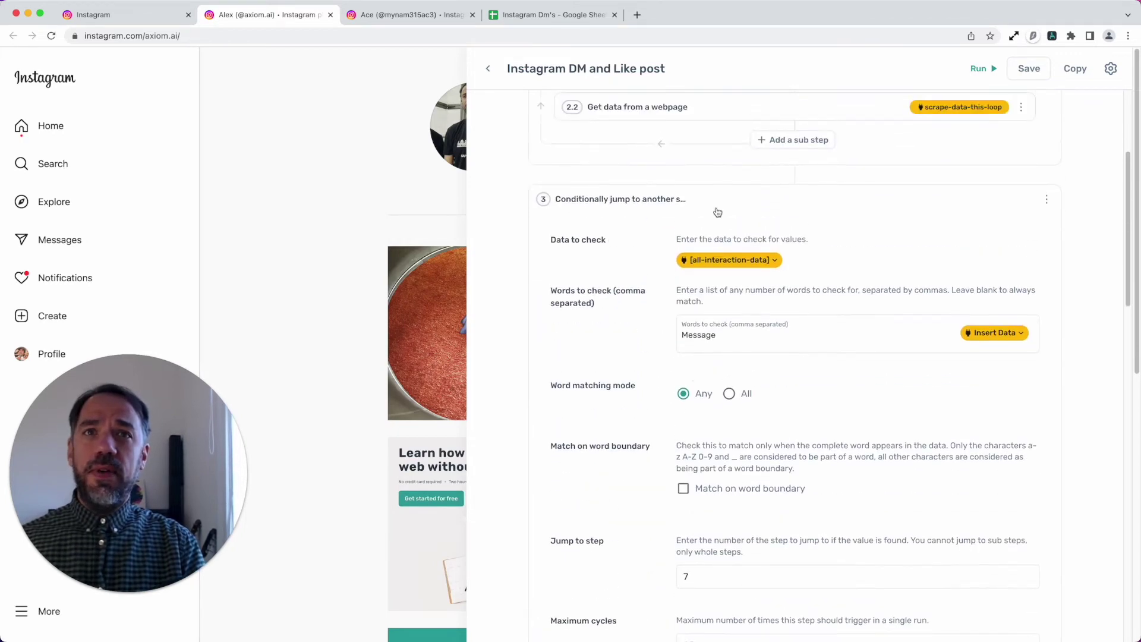
click(721, 199)
scroll(716, 377, down, 5)
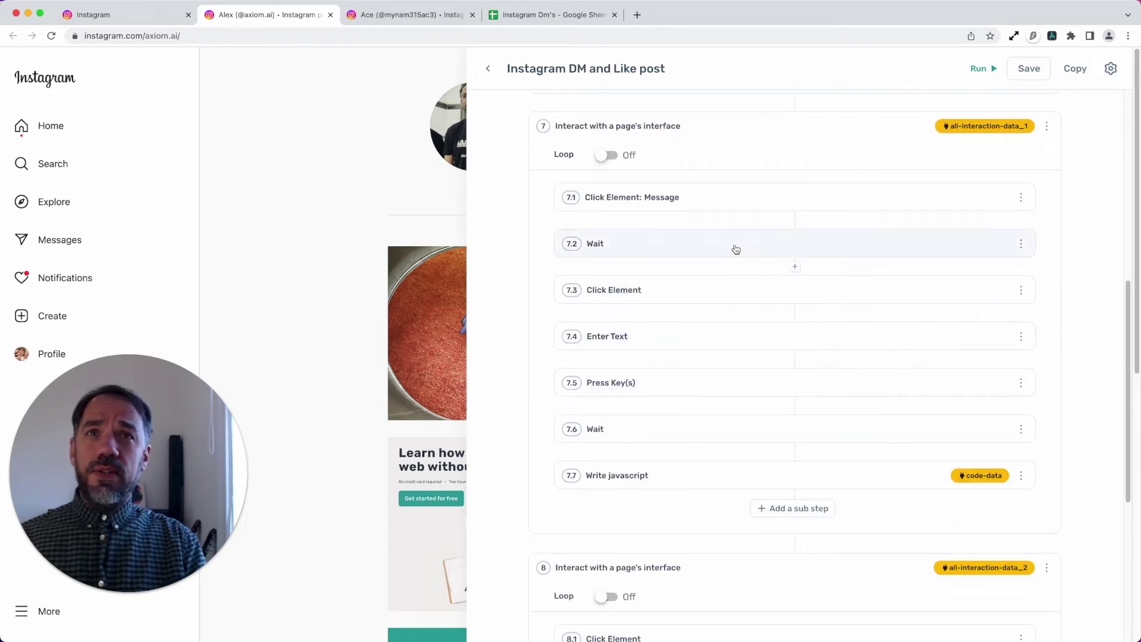
click(711, 212)
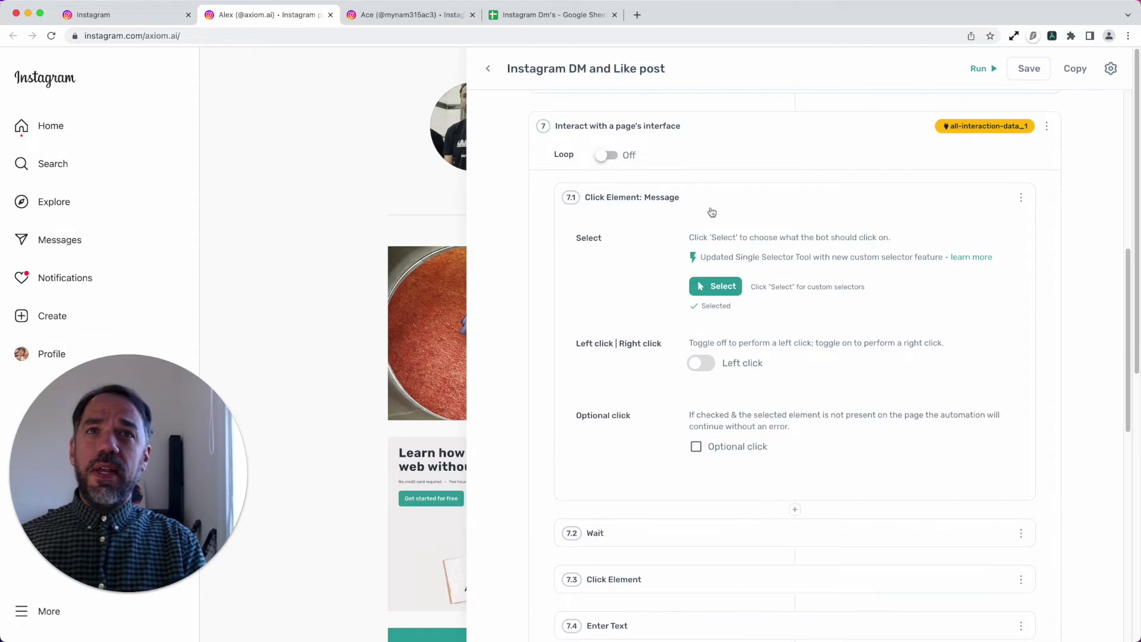
click(711, 212)
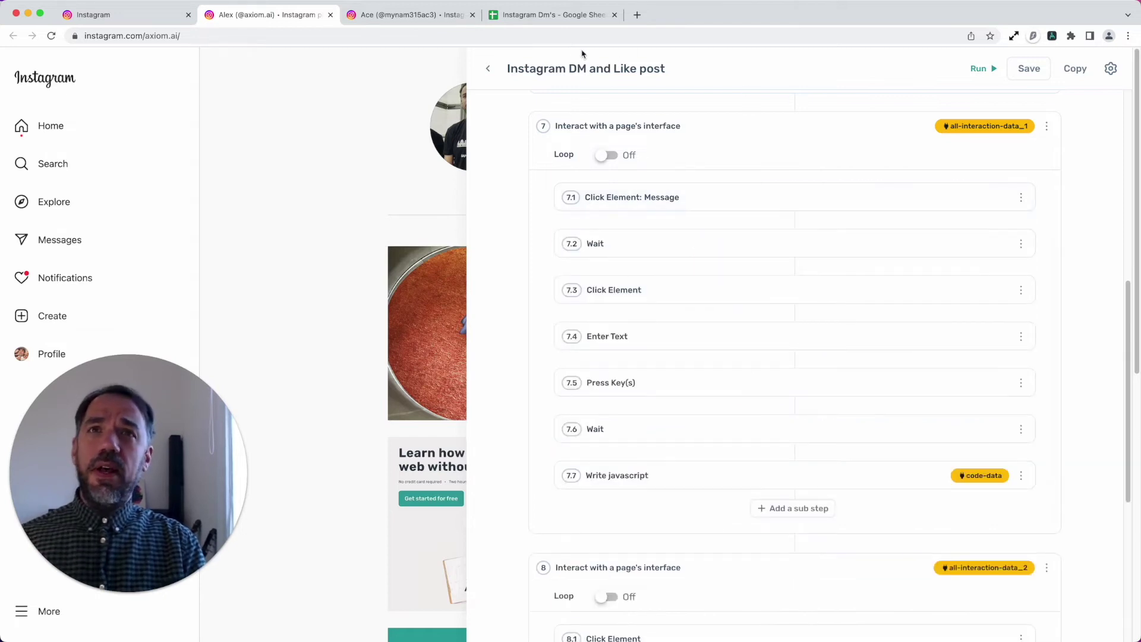
click(460, 54)
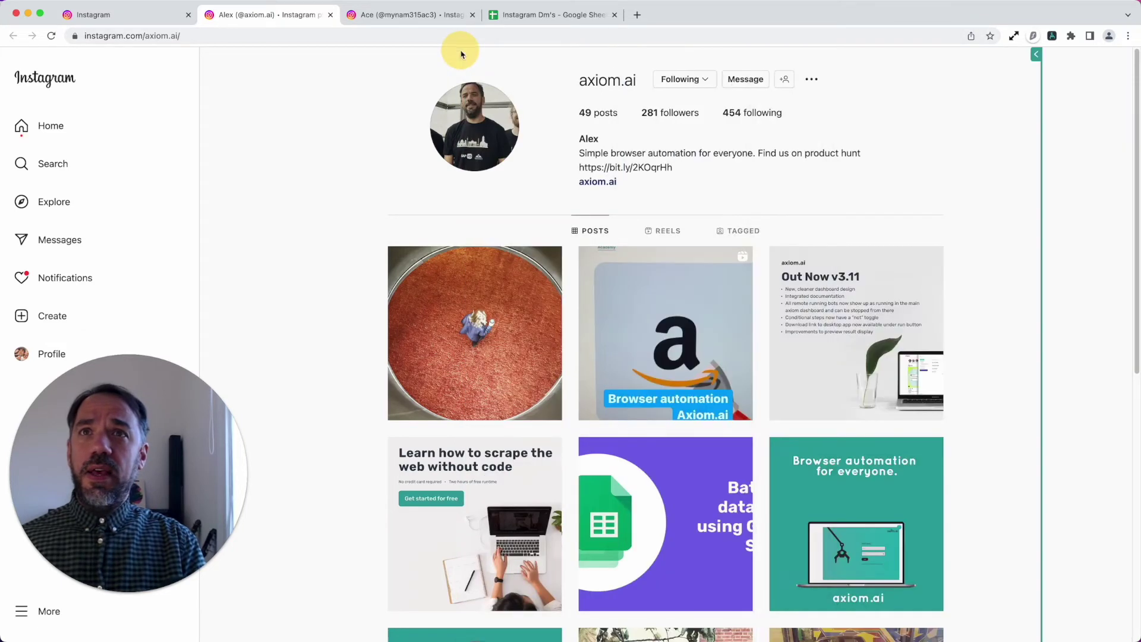
click(445, 16)
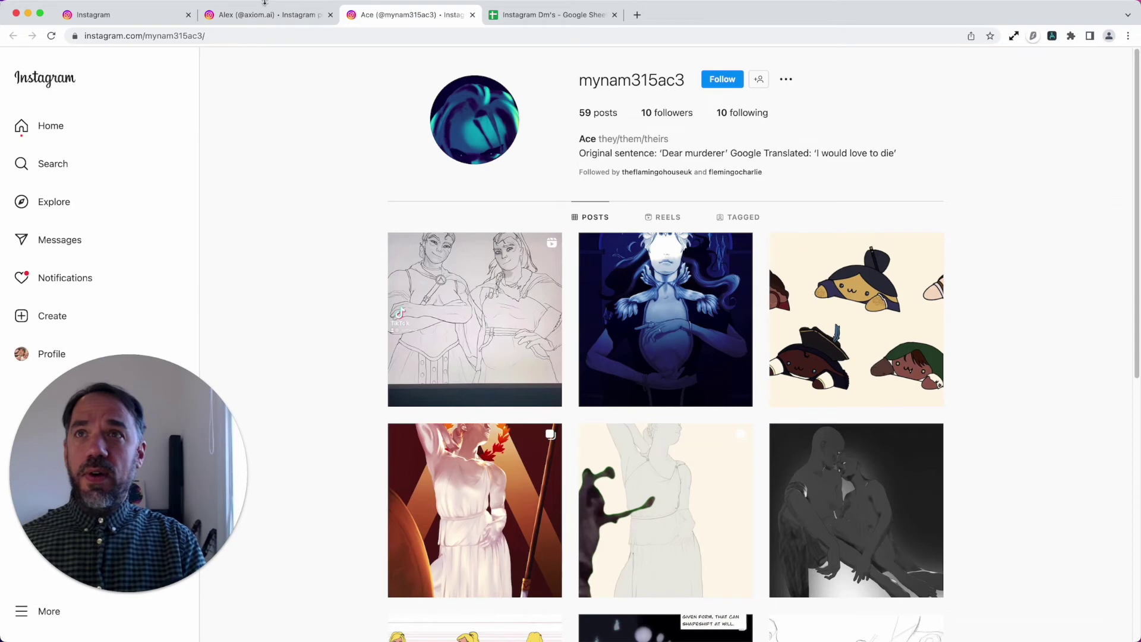
Return to the first profile, open its direct-message thread, and focus the message box.
click(283, 21)
click(752, 85)
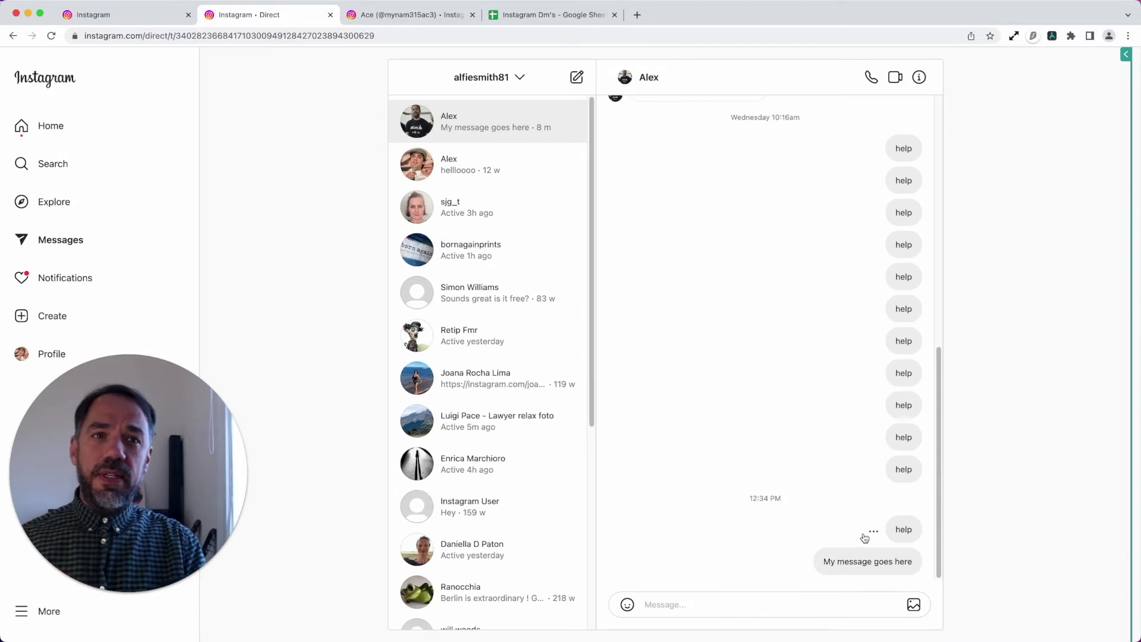
click(819, 616)
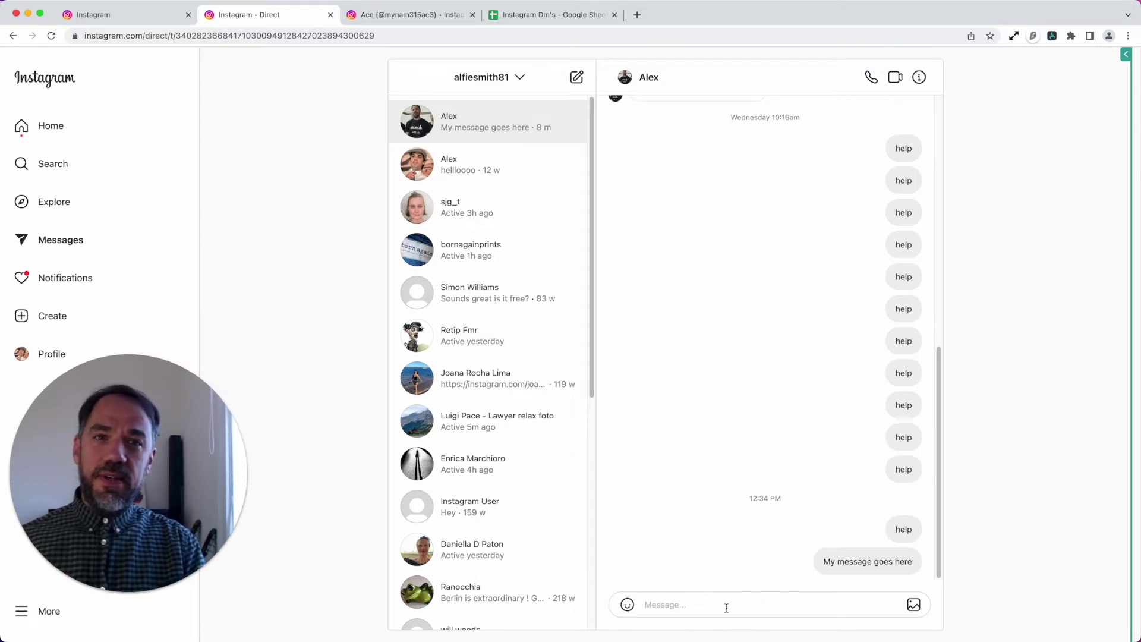
click(1125, 62)
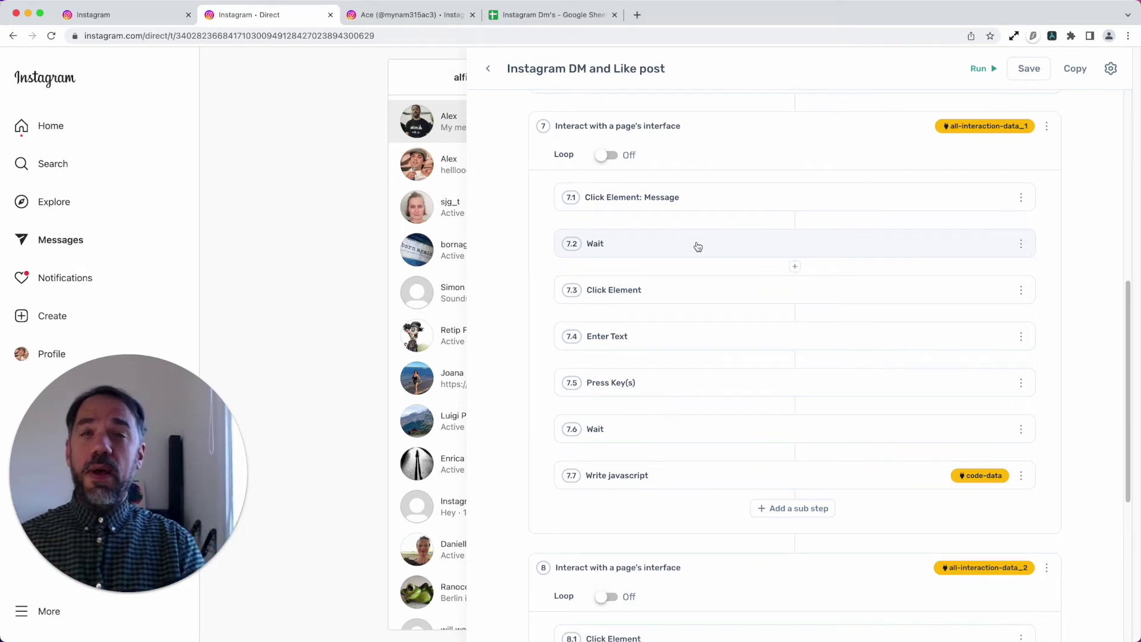
Expand Click Element step 7.3 and select the conversation id in the page address.
click(722, 290)
scroll(719, 315, down, 3)
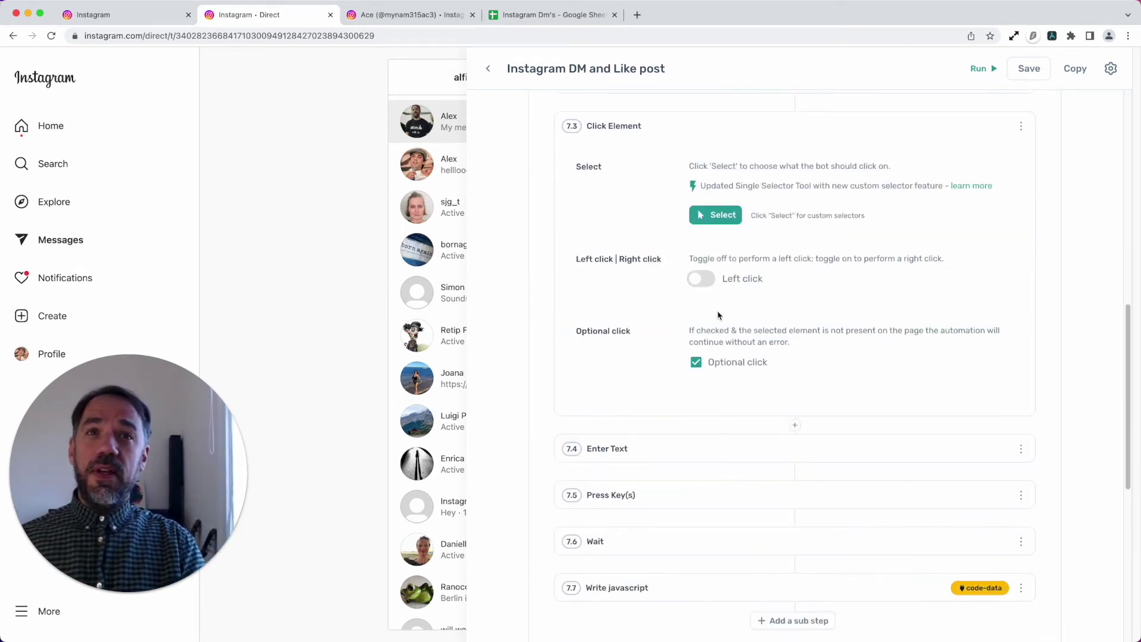
scroll(719, 315, up, 1)
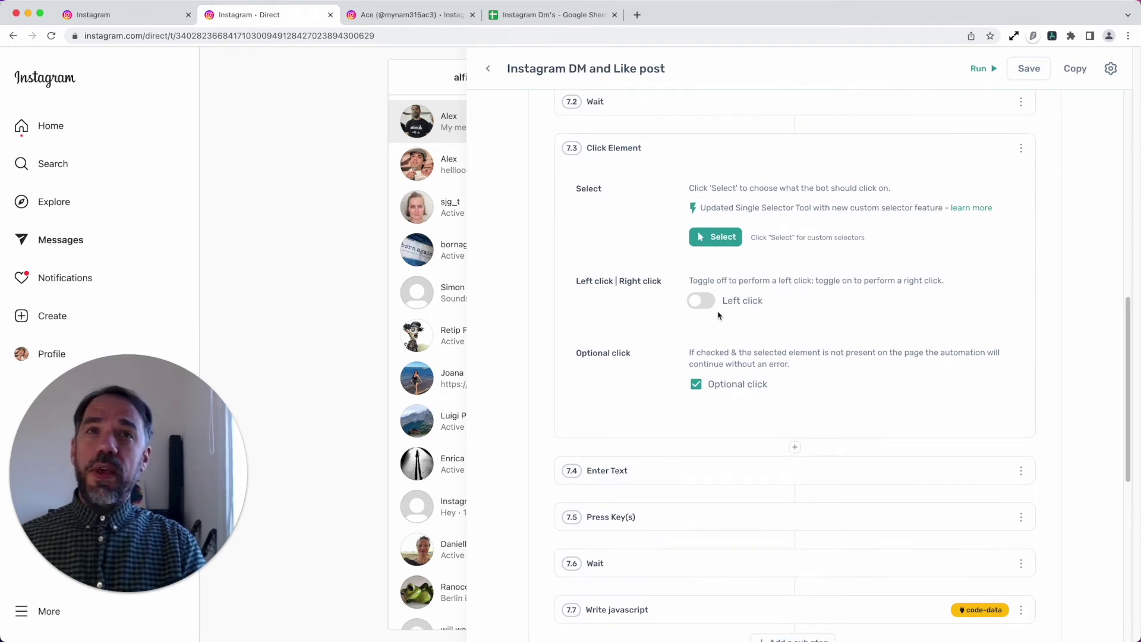
scroll(720, 315, up, 3)
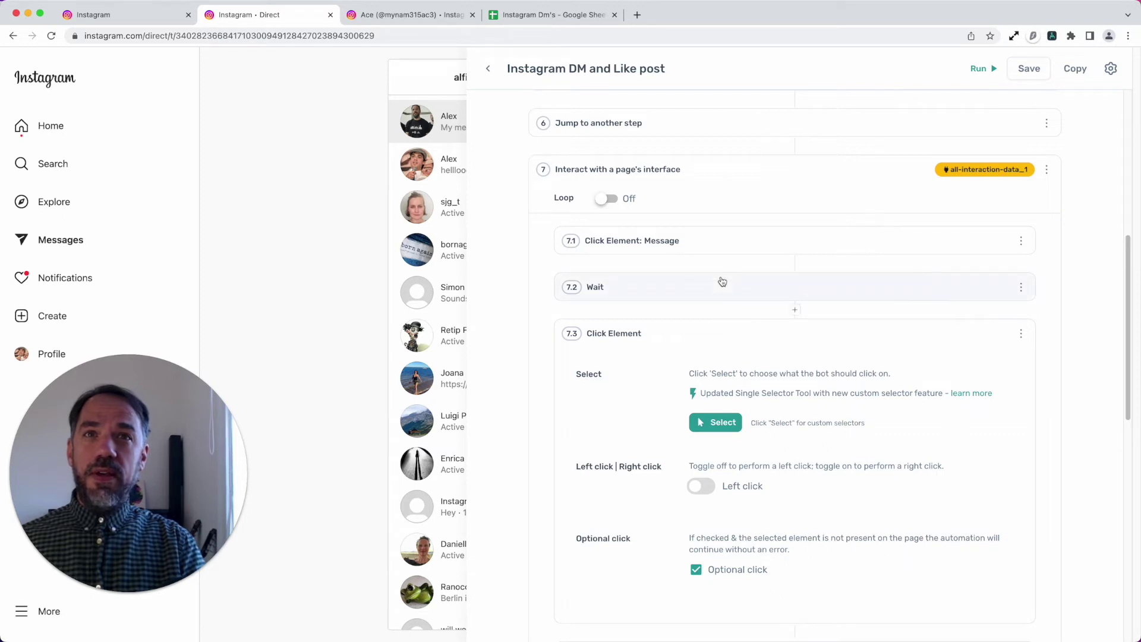
click(291, 35)
double_click(291, 35)
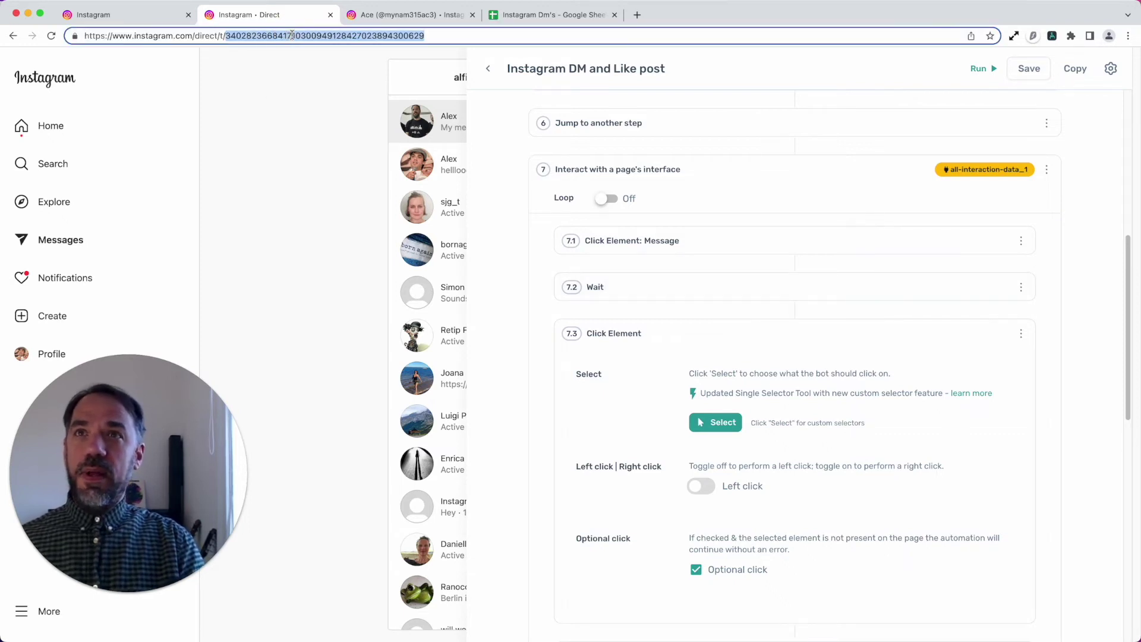
Activate step 7.3's element selector over the Instagram message thread.
scroll(695, 210, up, 7)
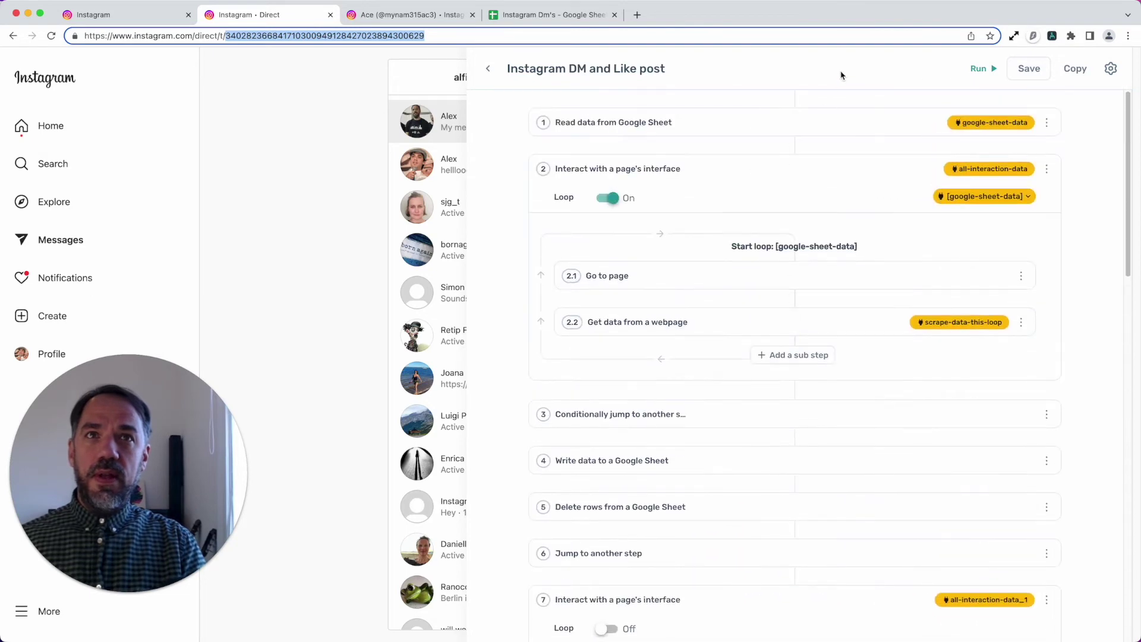
scroll(731, 355, down, 1)
scroll(731, 355, down, 6)
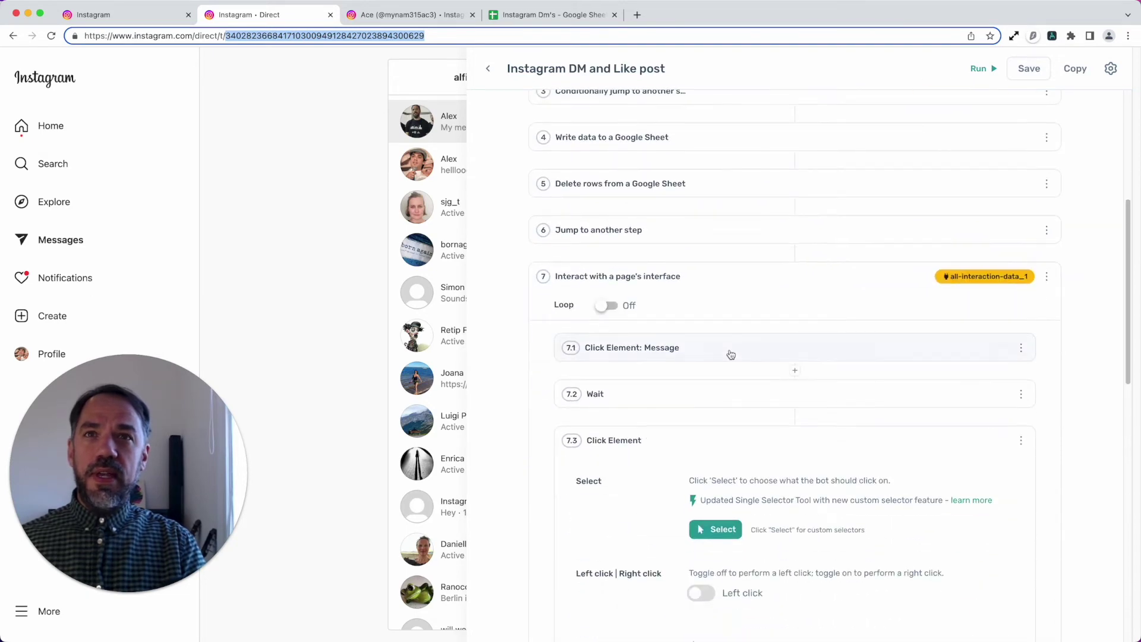
scroll(731, 355, down, 1)
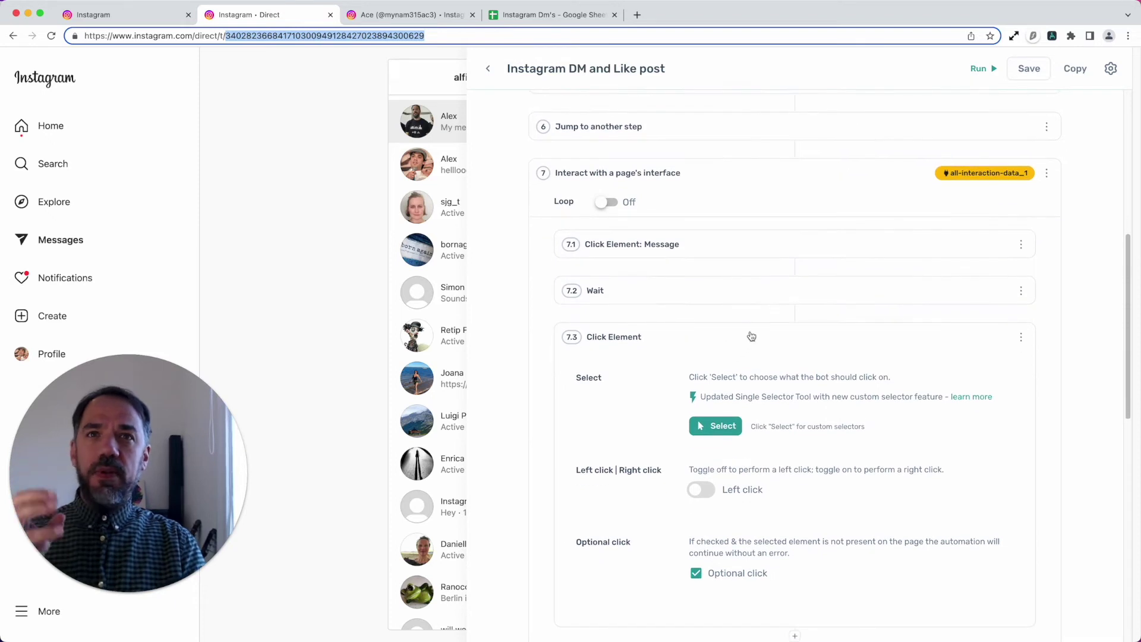
scroll(754, 341, down, 2)
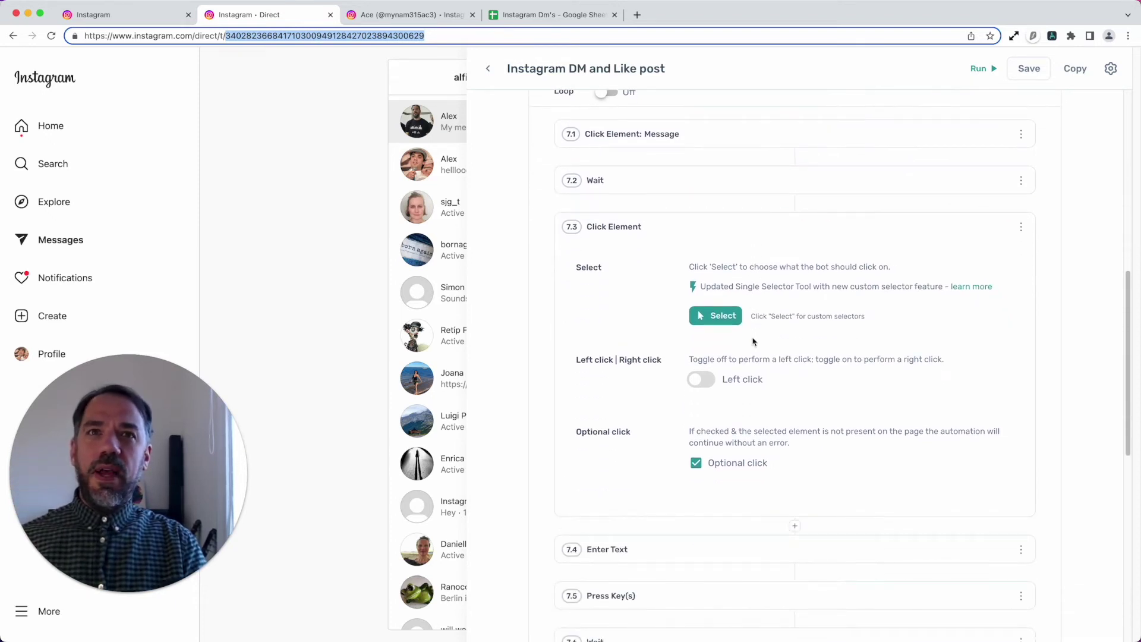
scroll(754, 340, up, 8)
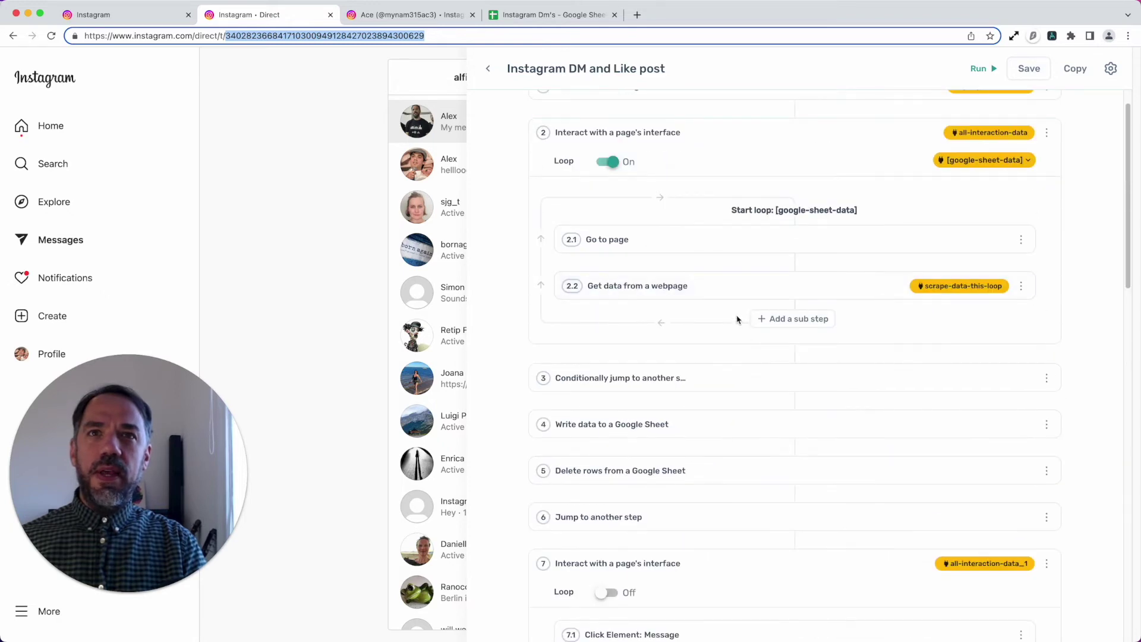
scroll(737, 320, down, 9)
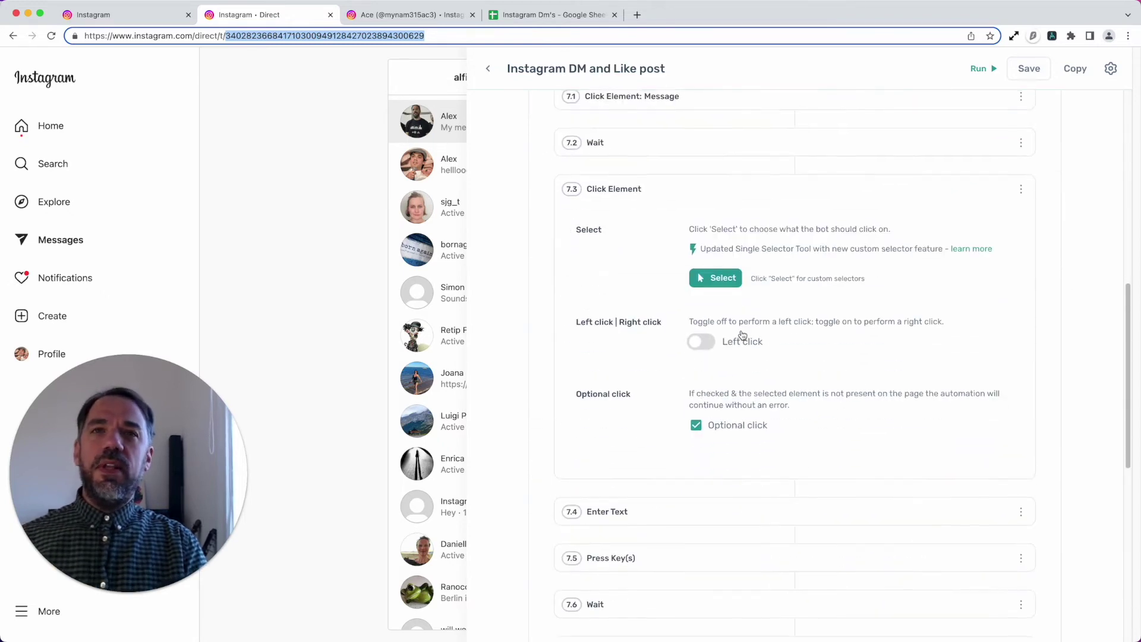
scroll(742, 335, up, 1)
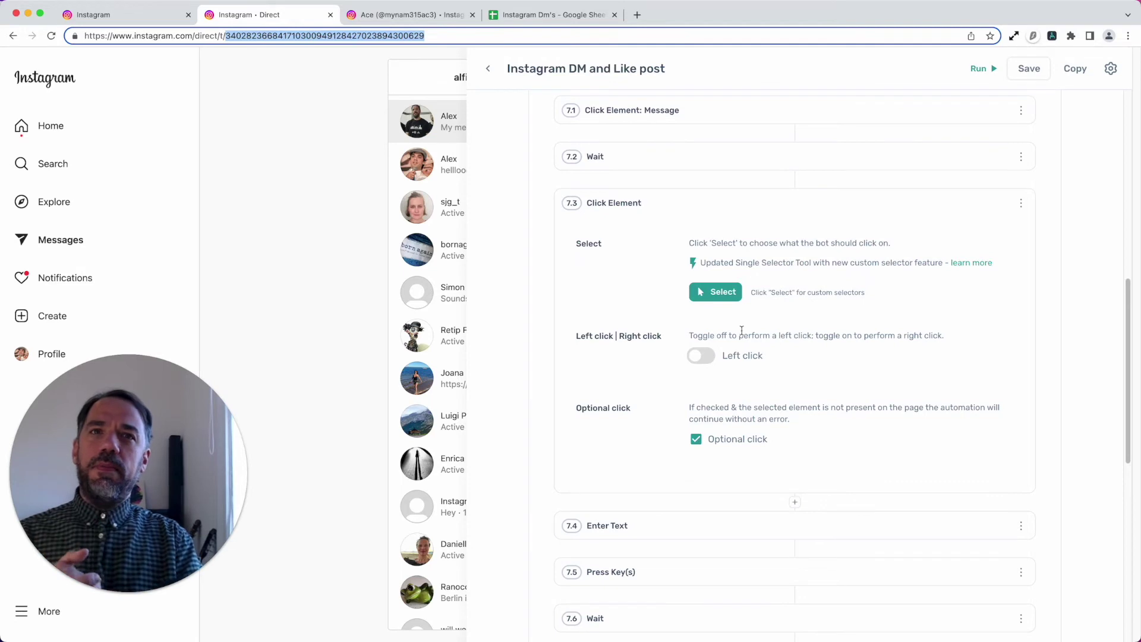
click(728, 292)
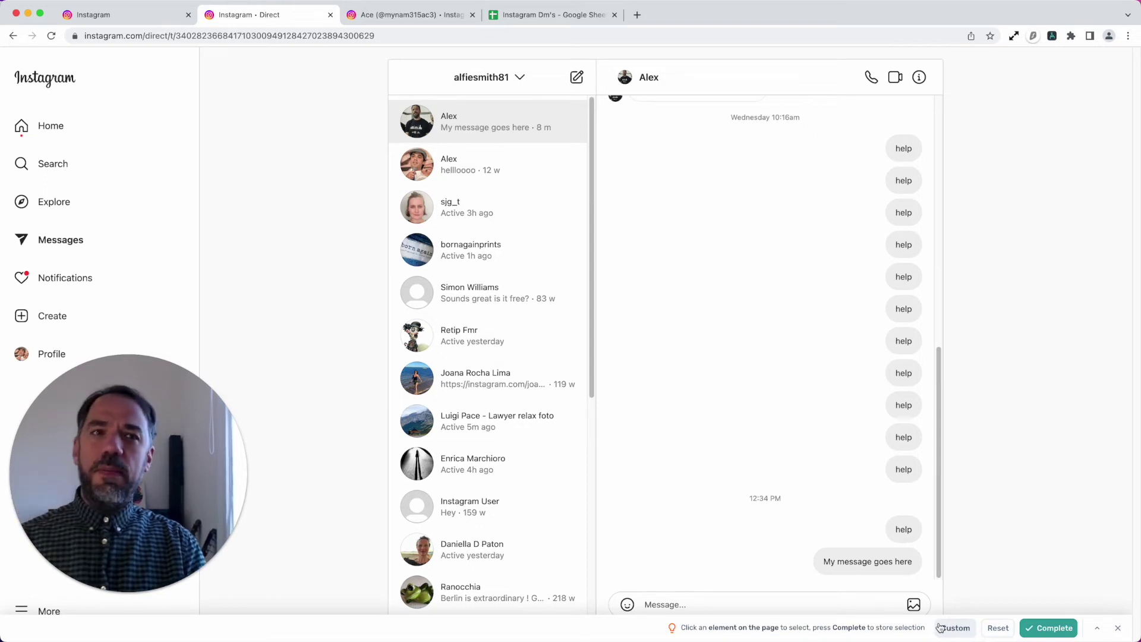
Target the element with text 'Not Now' via the custom text selector and complete the selection.
click(953, 628)
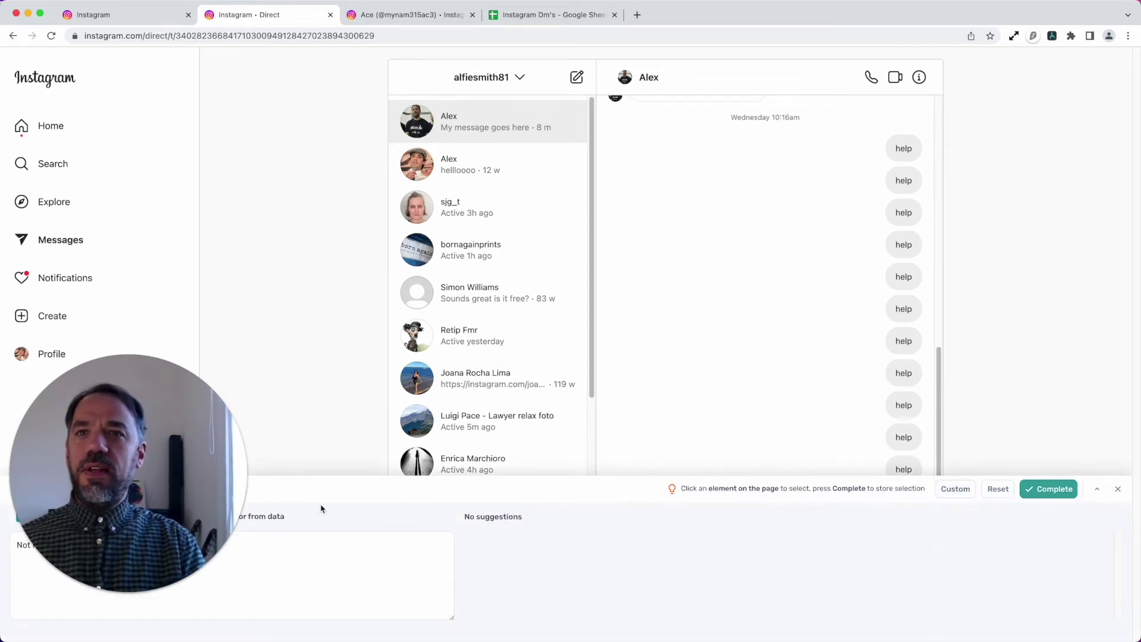
drag(184, 459, 188, 238)
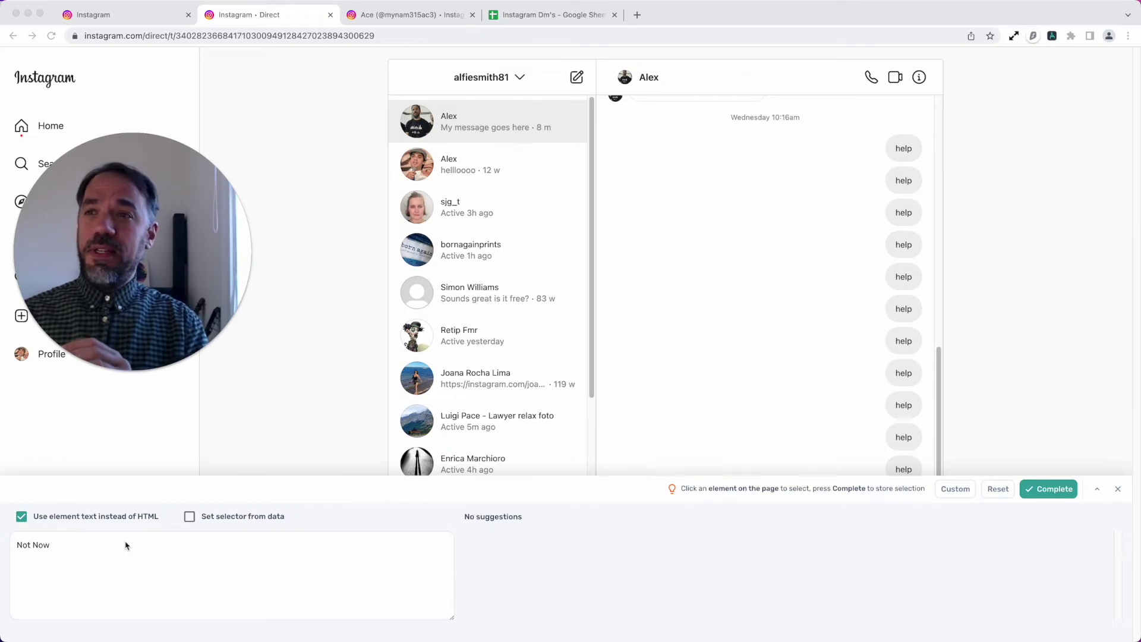
click(97, 552)
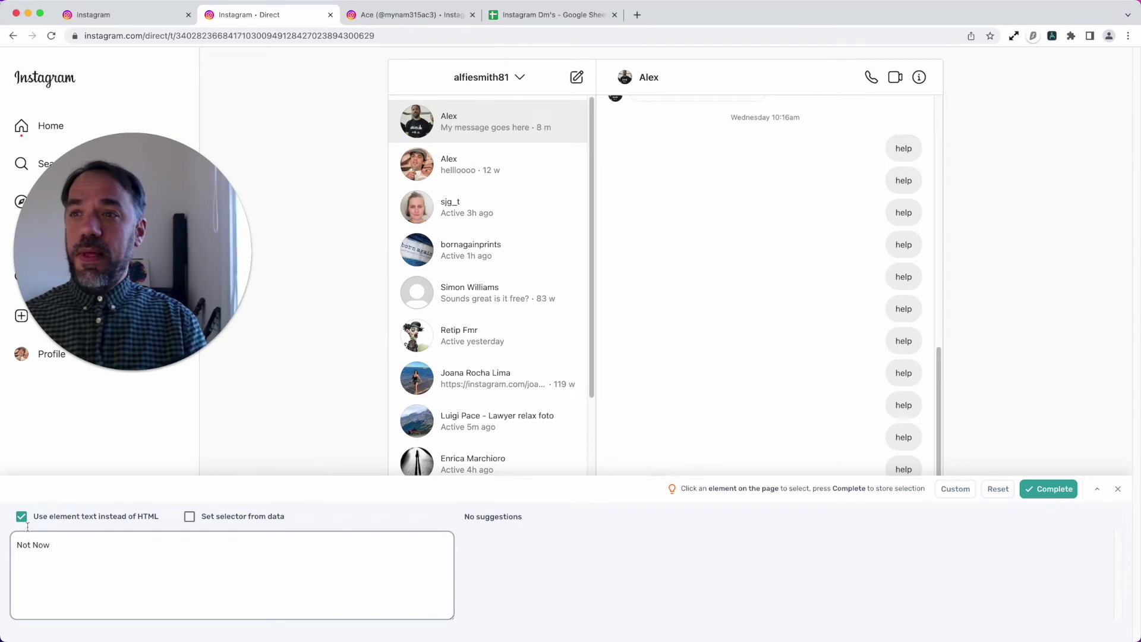
click(1067, 487)
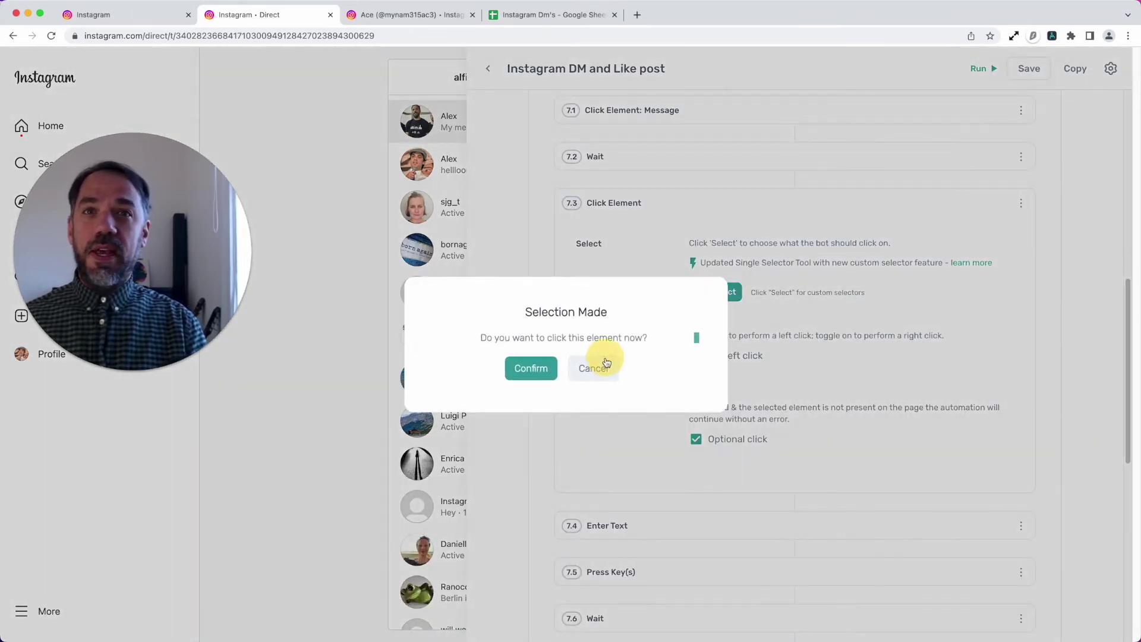
Skip clicking Not Now immediately, review step 7.3's optional-click settings, then collapse it.
click(607, 364)
click(665, 203)
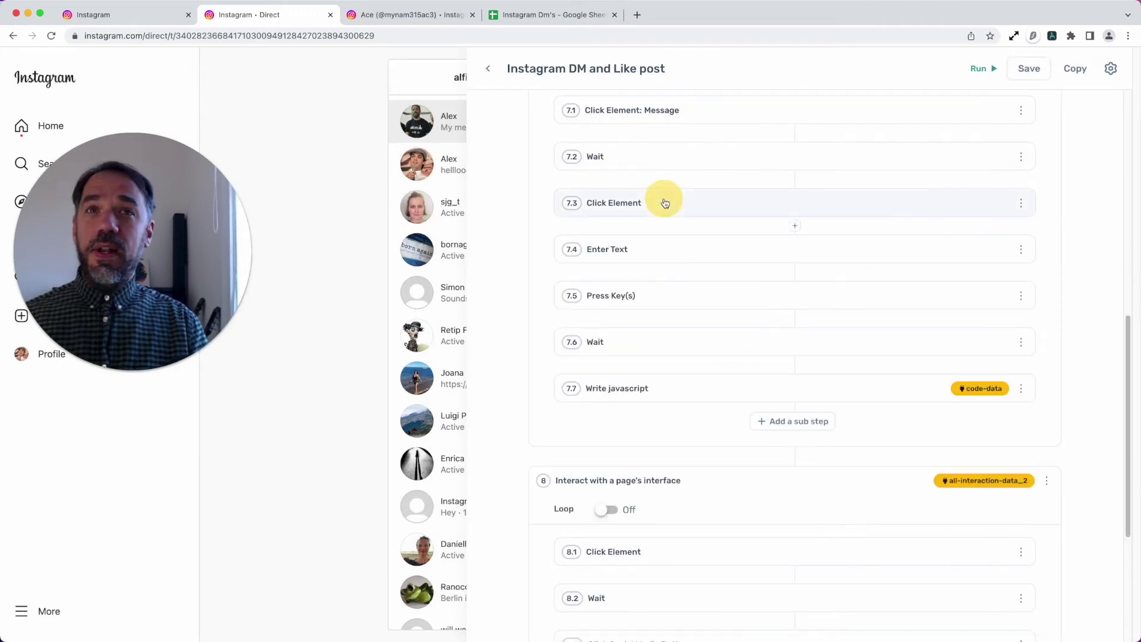
click(663, 203)
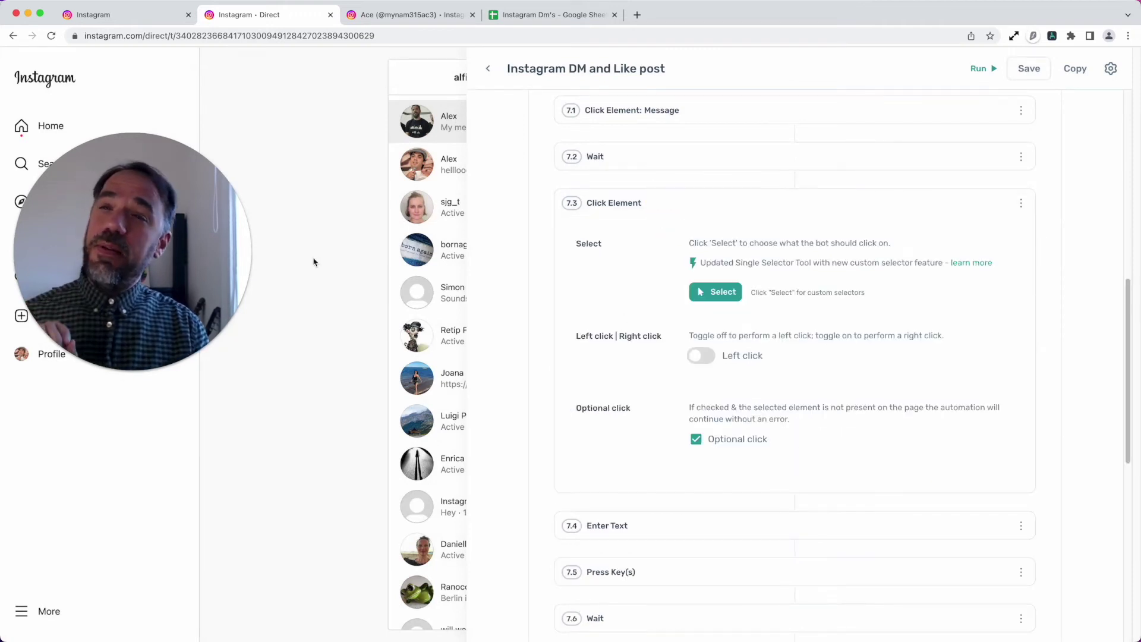
drag(217, 245, 204, 486)
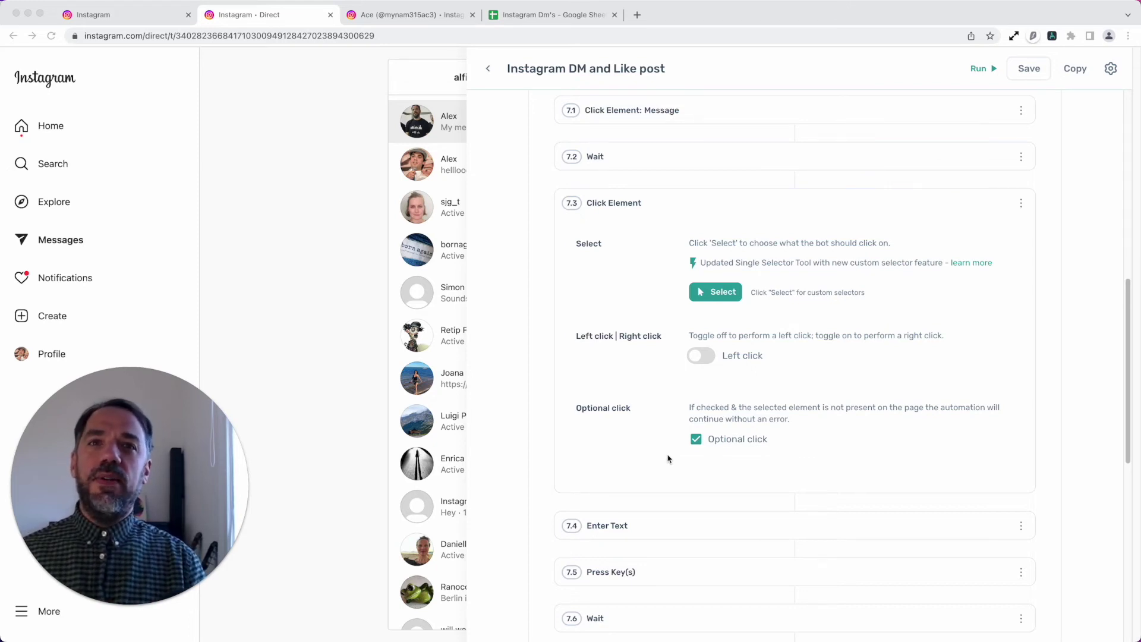
click(696, 207)
click(695, 207)
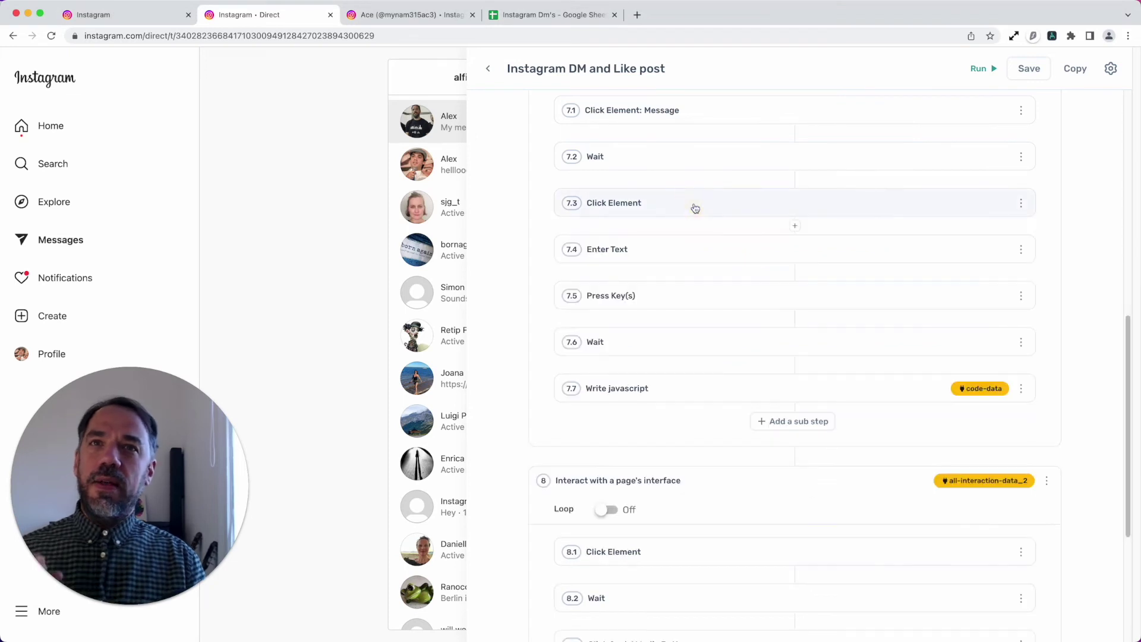
click(695, 240)
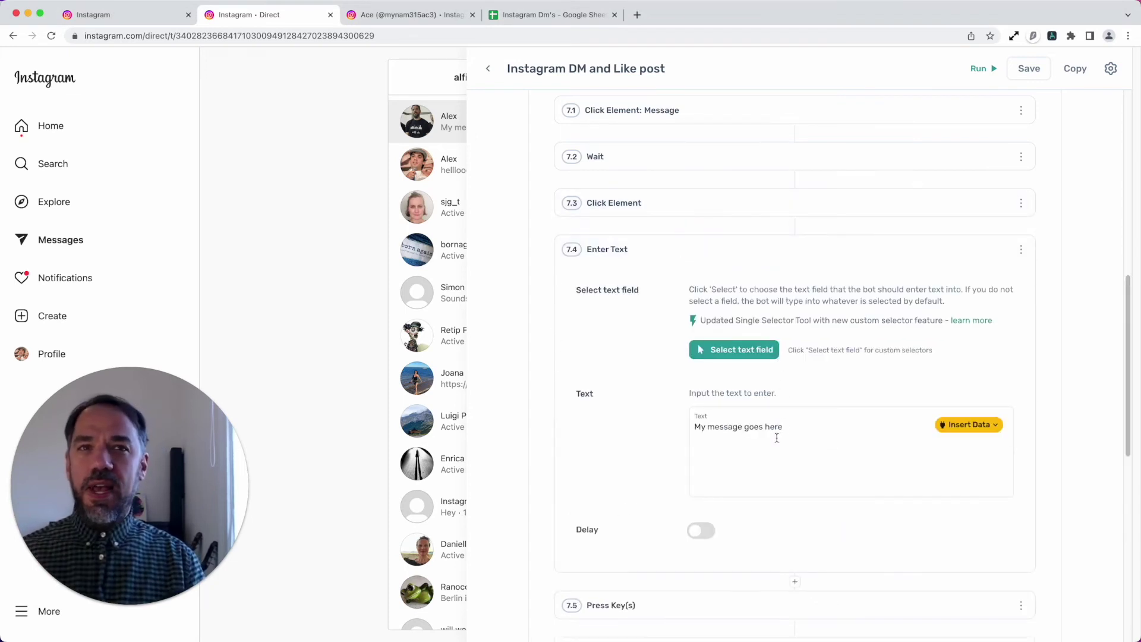
drag(779, 429, 678, 428)
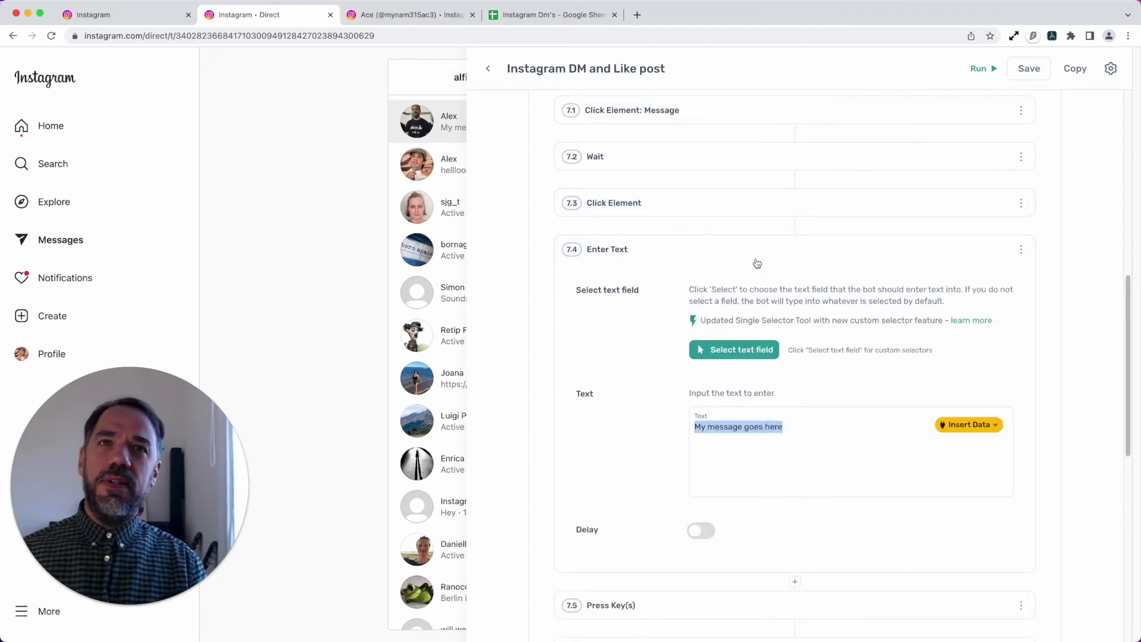
click(753, 252)
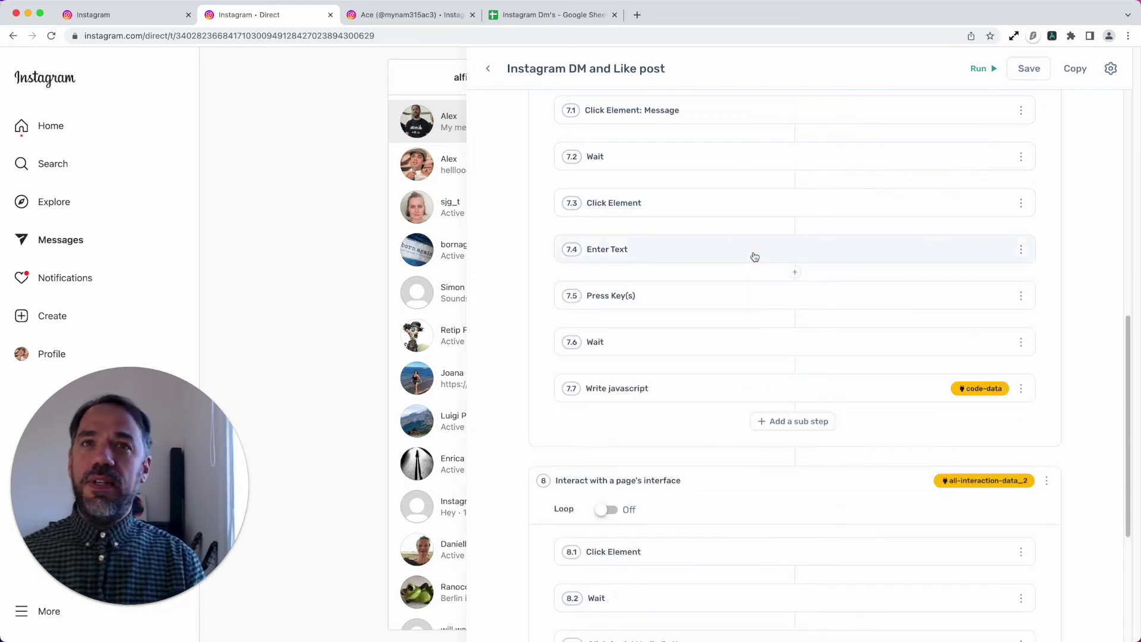
click(743, 288)
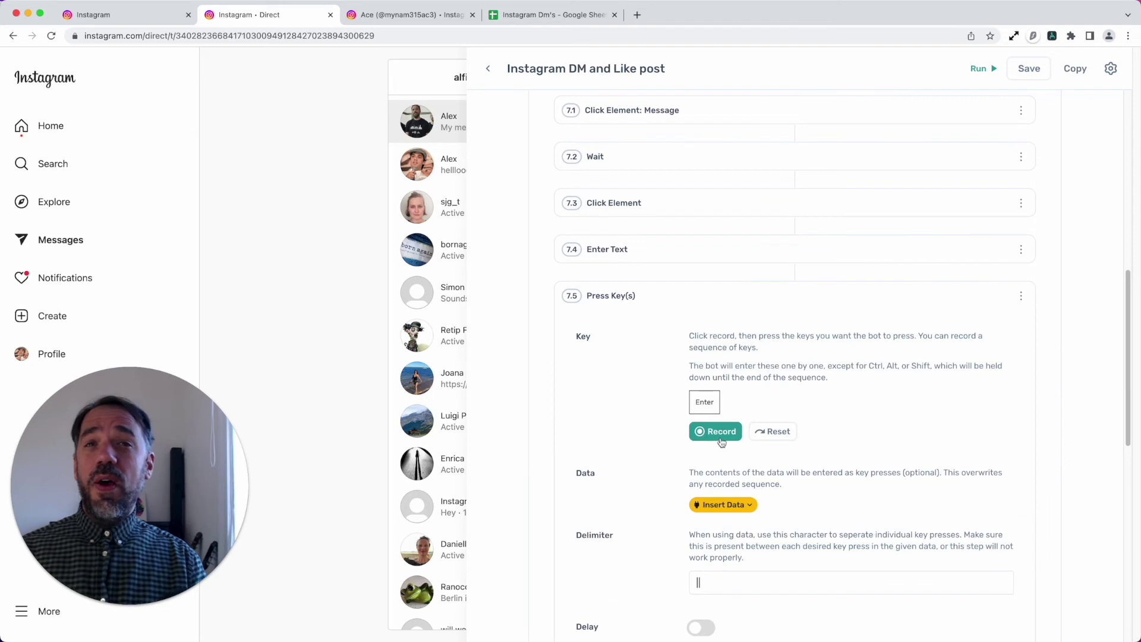
scroll(716, 491, down, 3)
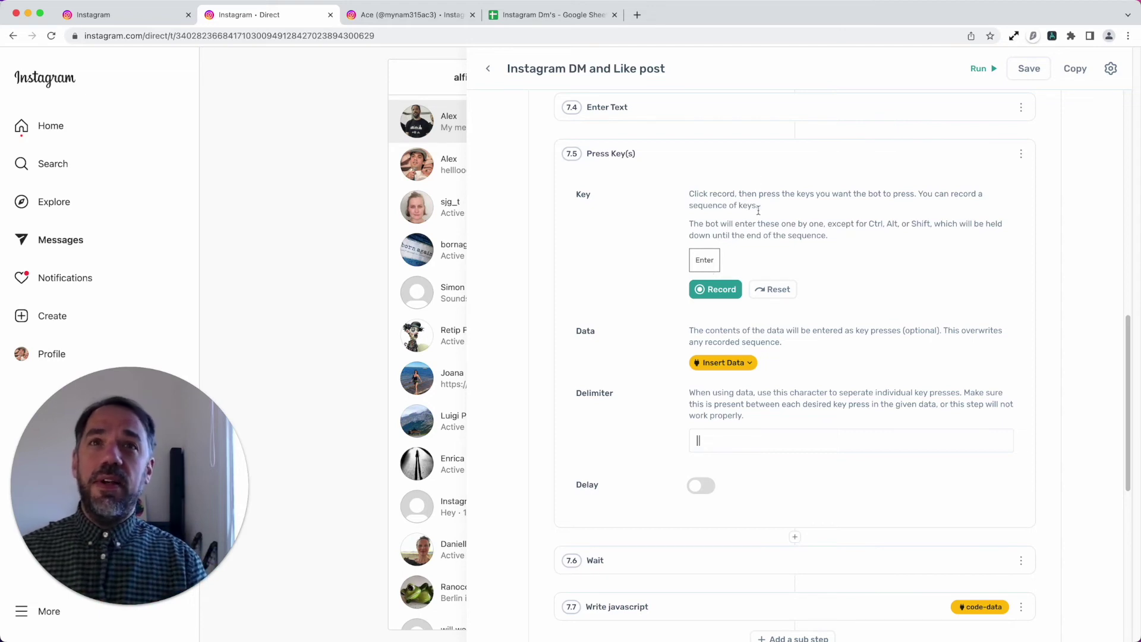
click(753, 154)
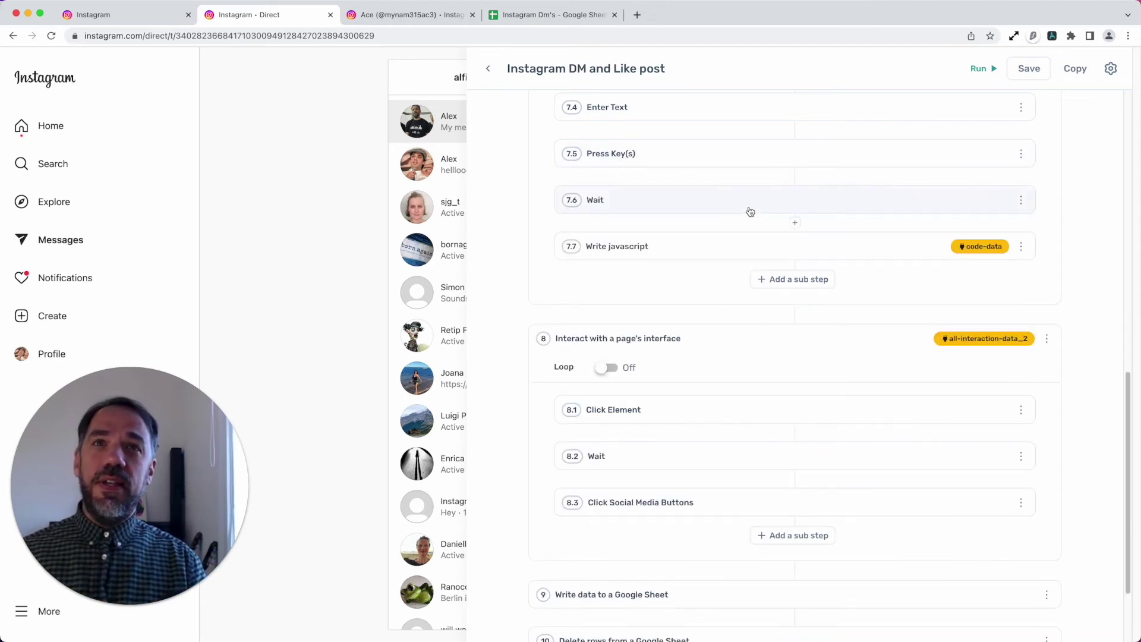
click(748, 202)
click(734, 245)
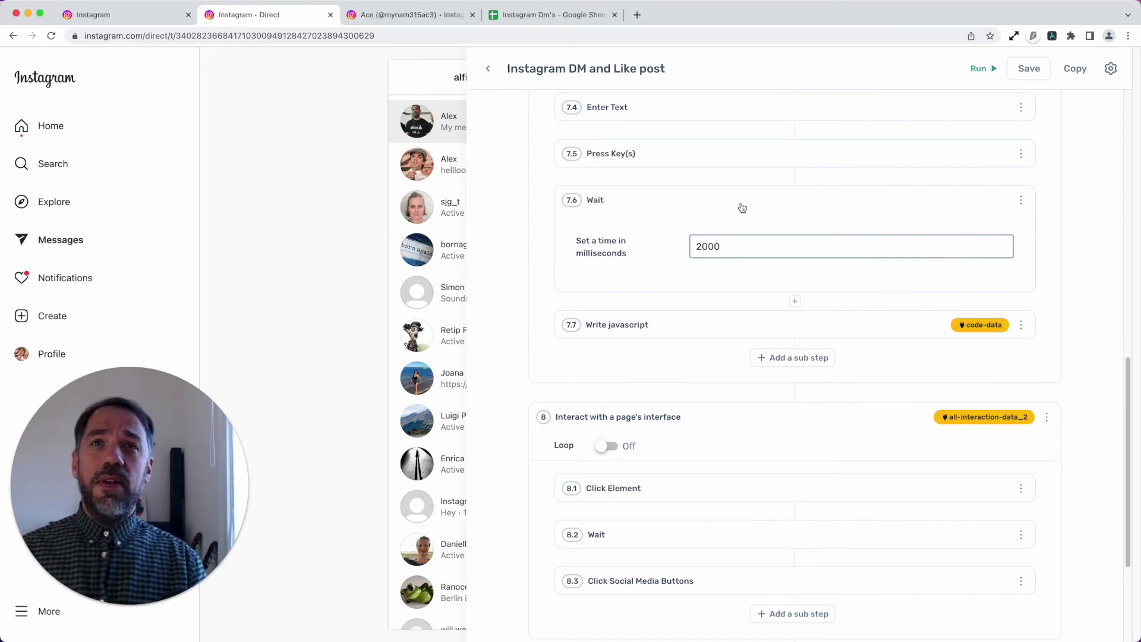
click(721, 330)
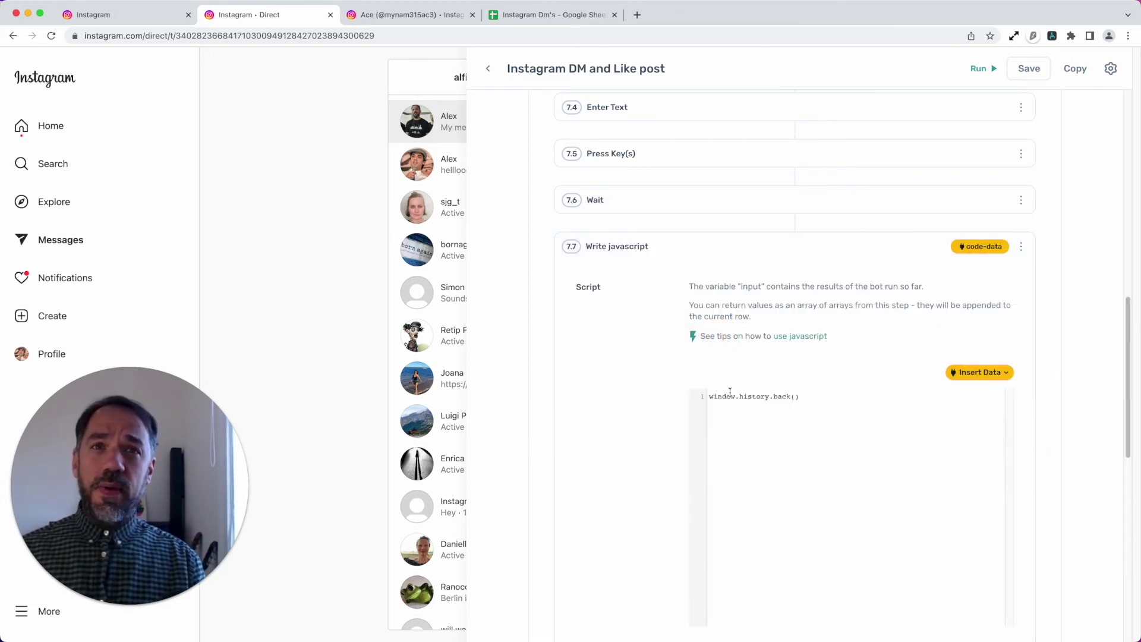
scroll(737, 506, down, 3)
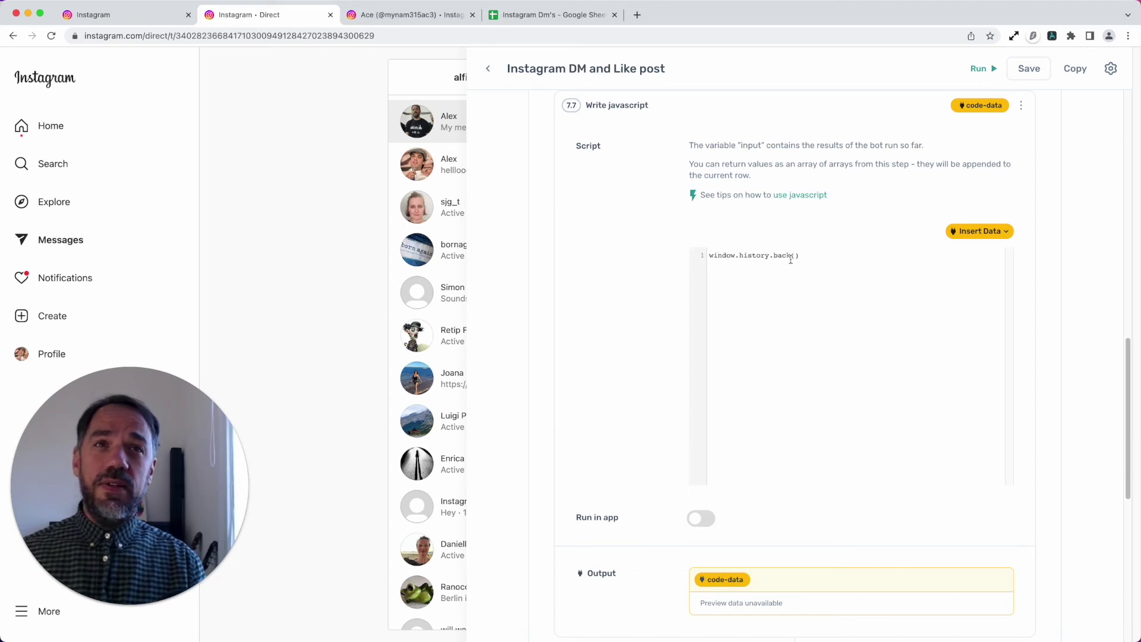
scroll(785, 347, up, 1)
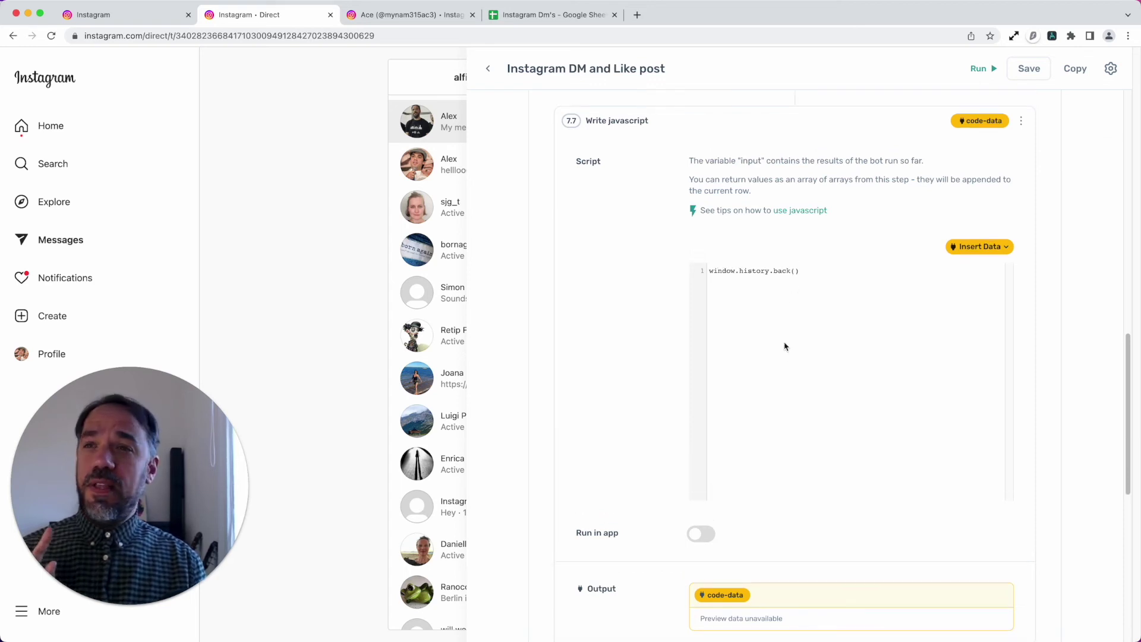
scroll(784, 346, up, 3)
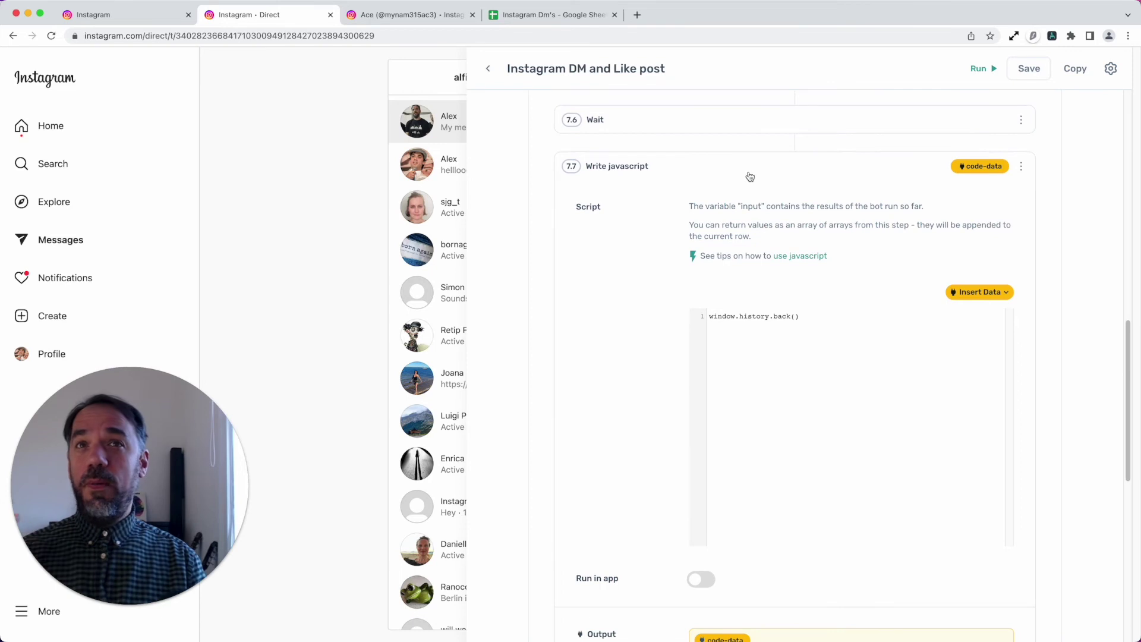
click(748, 171)
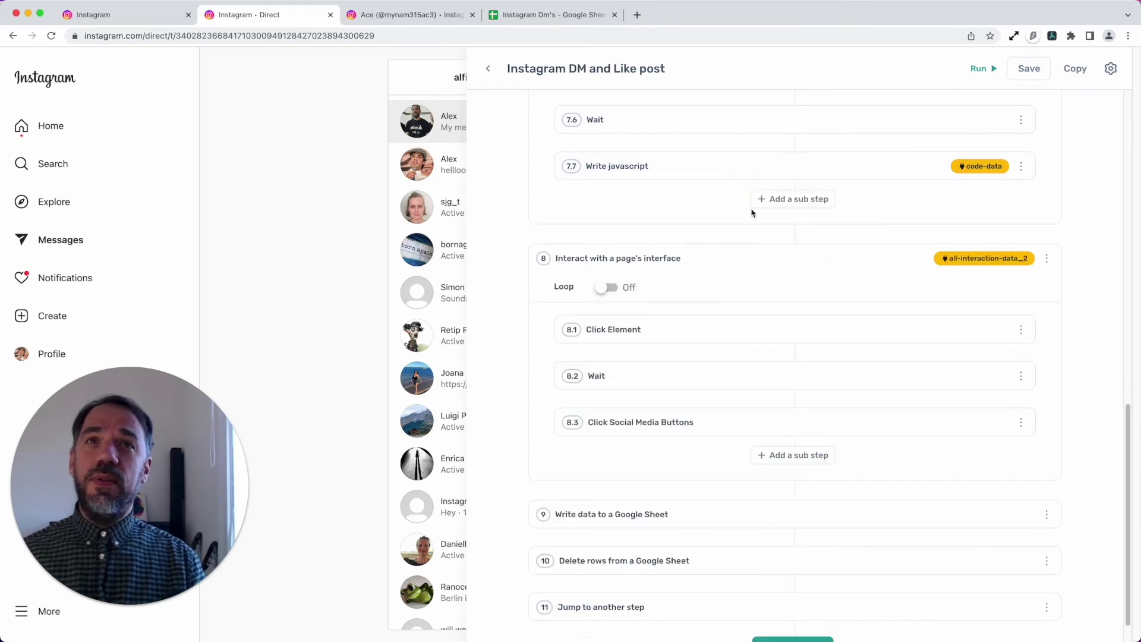
click(765, 332)
click(765, 332)
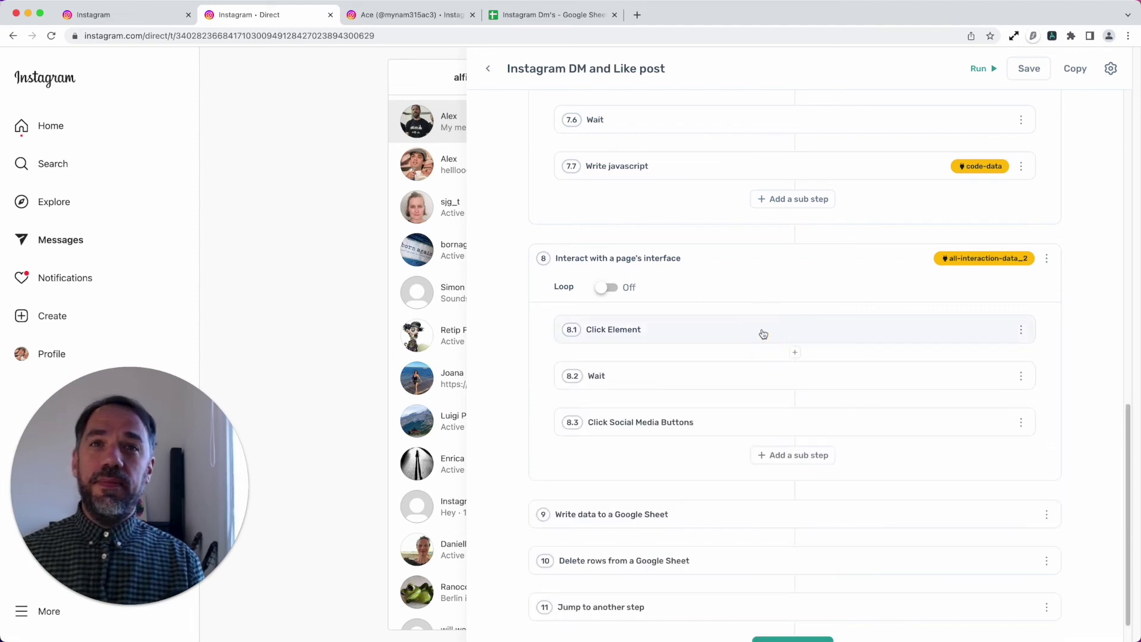
Return the browser to the previously viewed Instagram profile.
scroll(736, 394, down, 2)
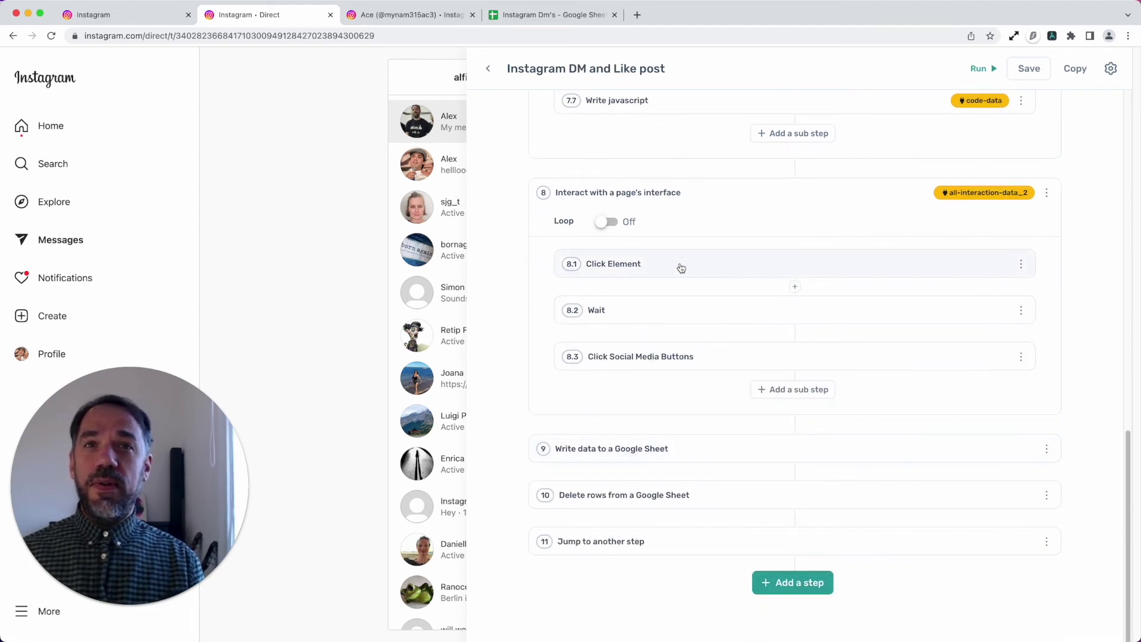
click(364, 15)
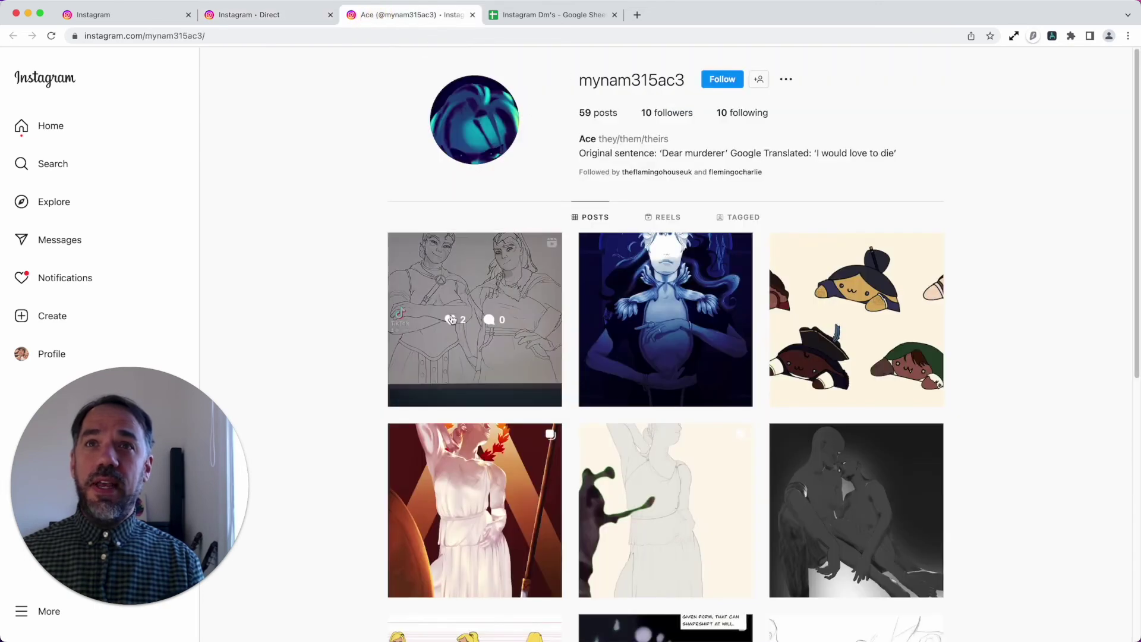
click(303, 21)
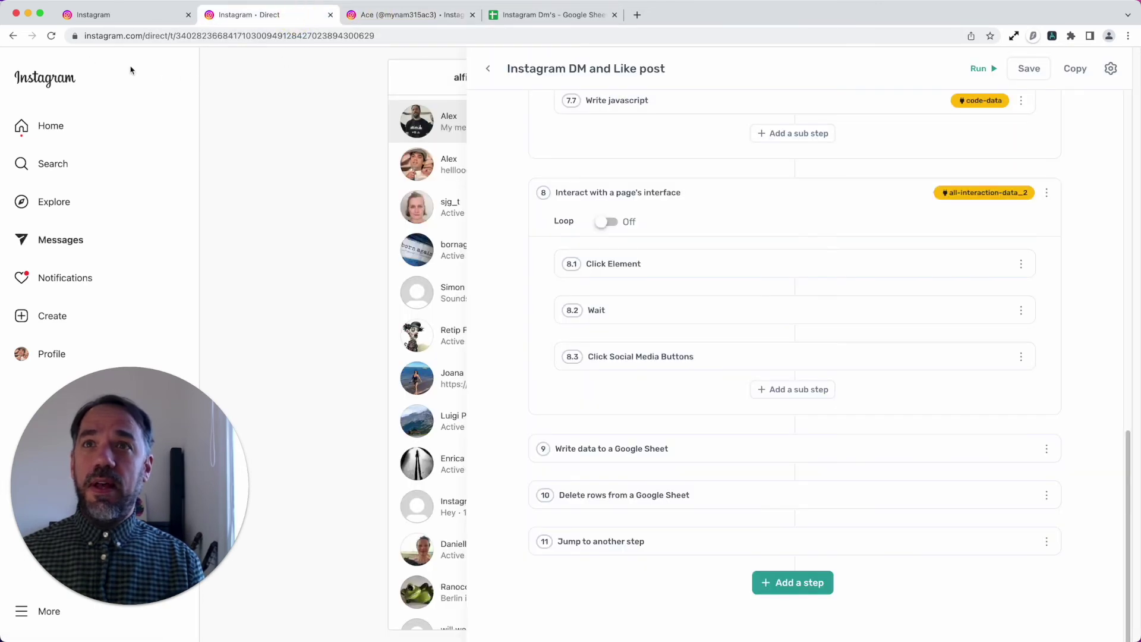
click(14, 36)
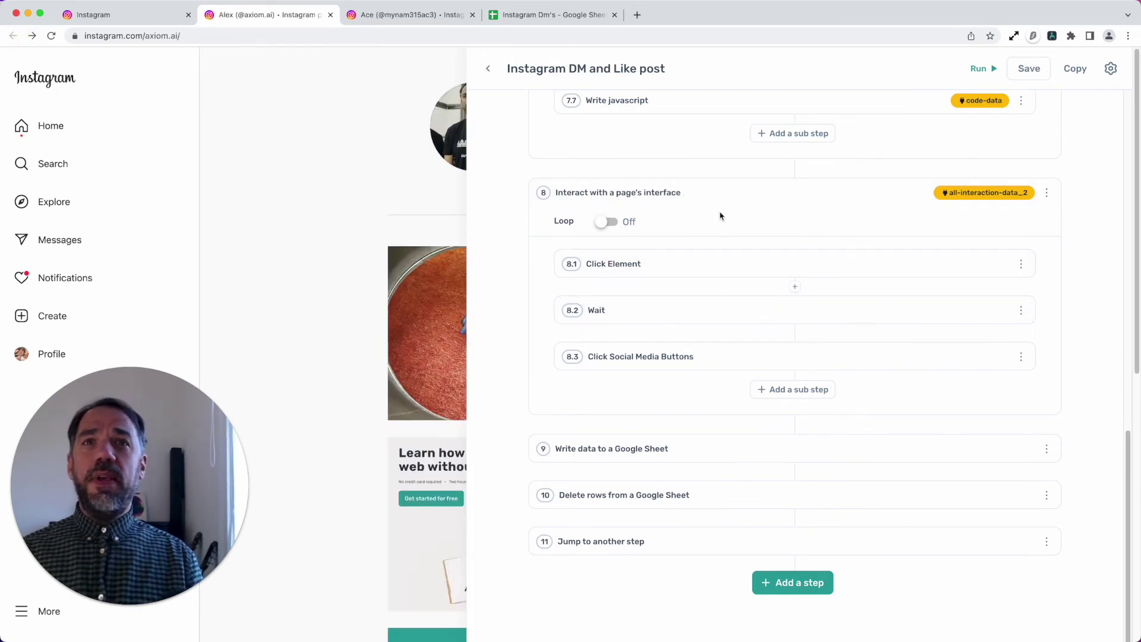
Set sub-step 8.1 to click the first post in the profile grid, without clicking it now.
click(678, 272)
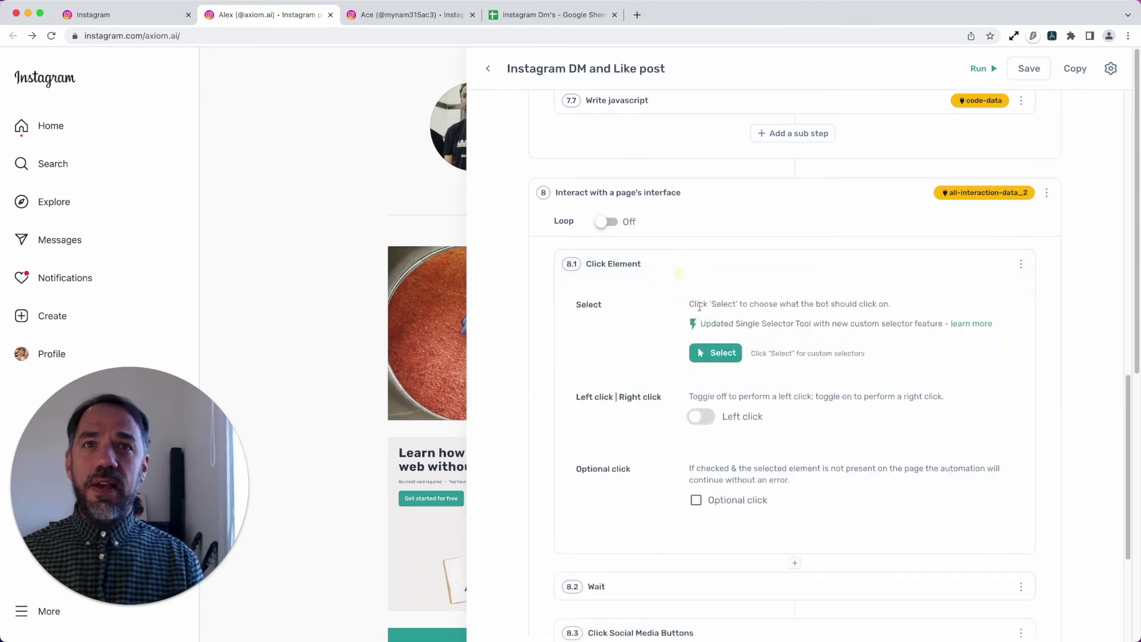
click(714, 353)
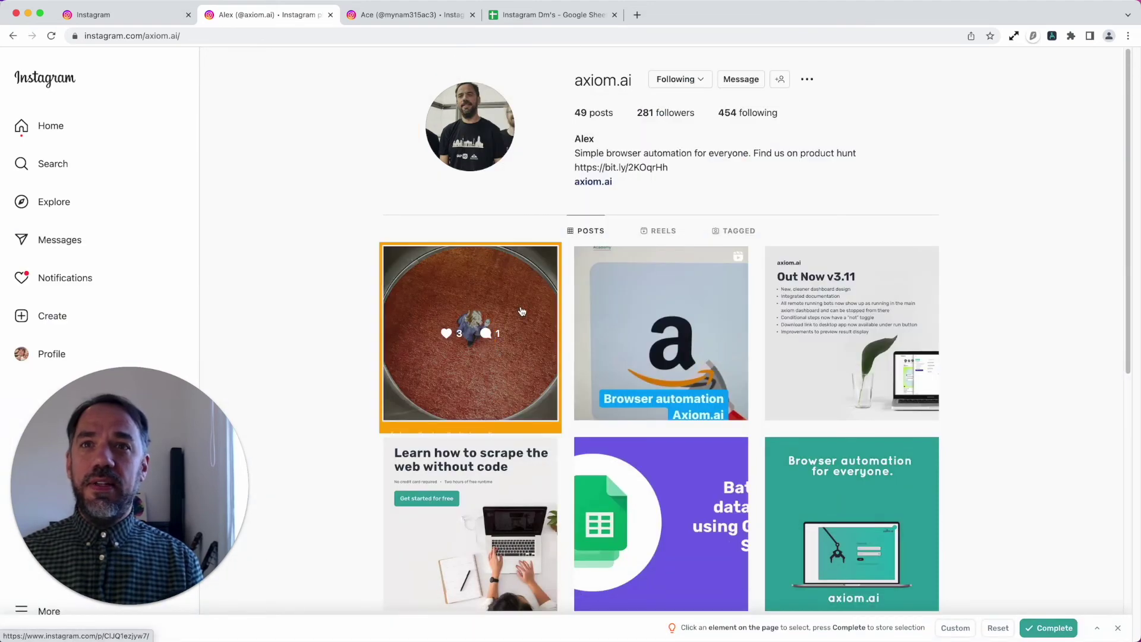
click(479, 333)
click(1049, 627)
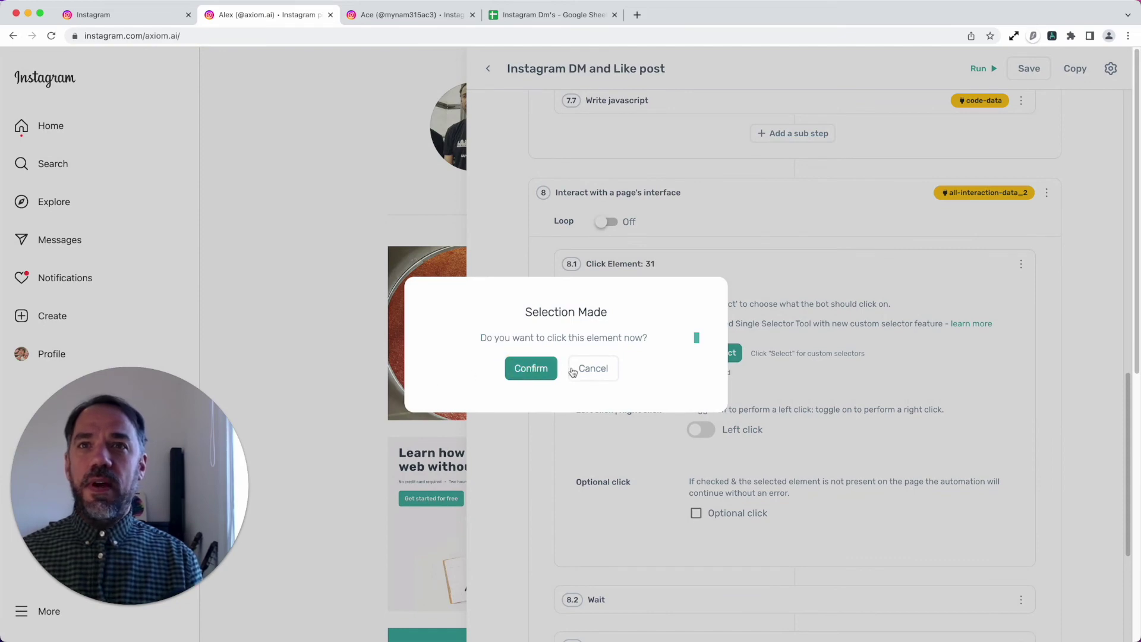
click(592, 368)
Open the first post, then collapse step 8.1 and check the Wait sub-step's 1000 ms delay.
click(428, 325)
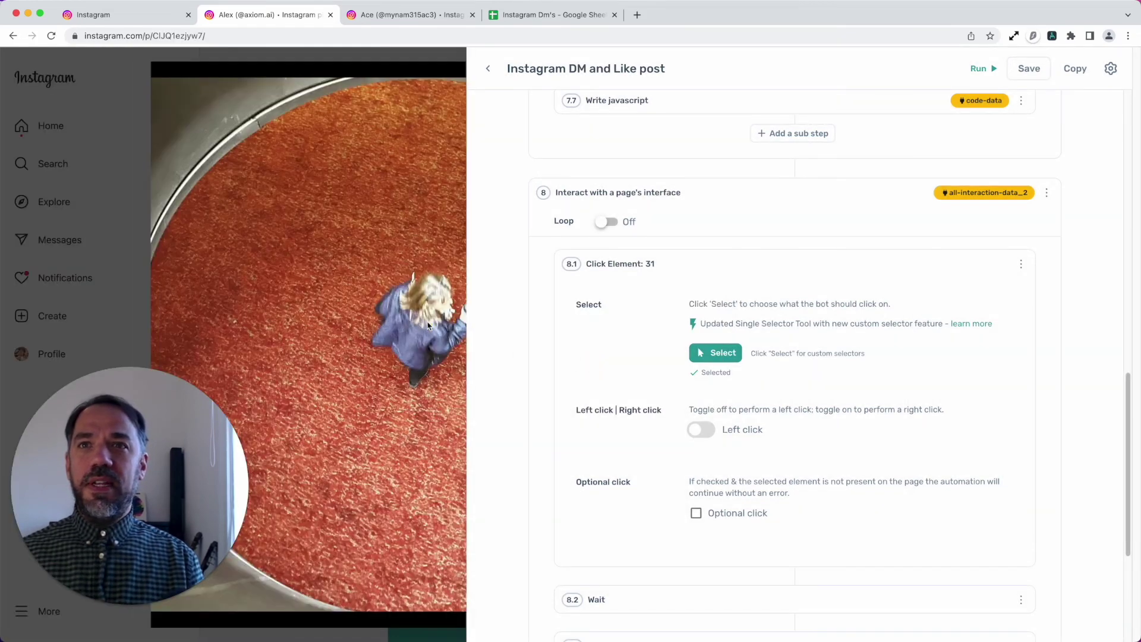
click(462, 53)
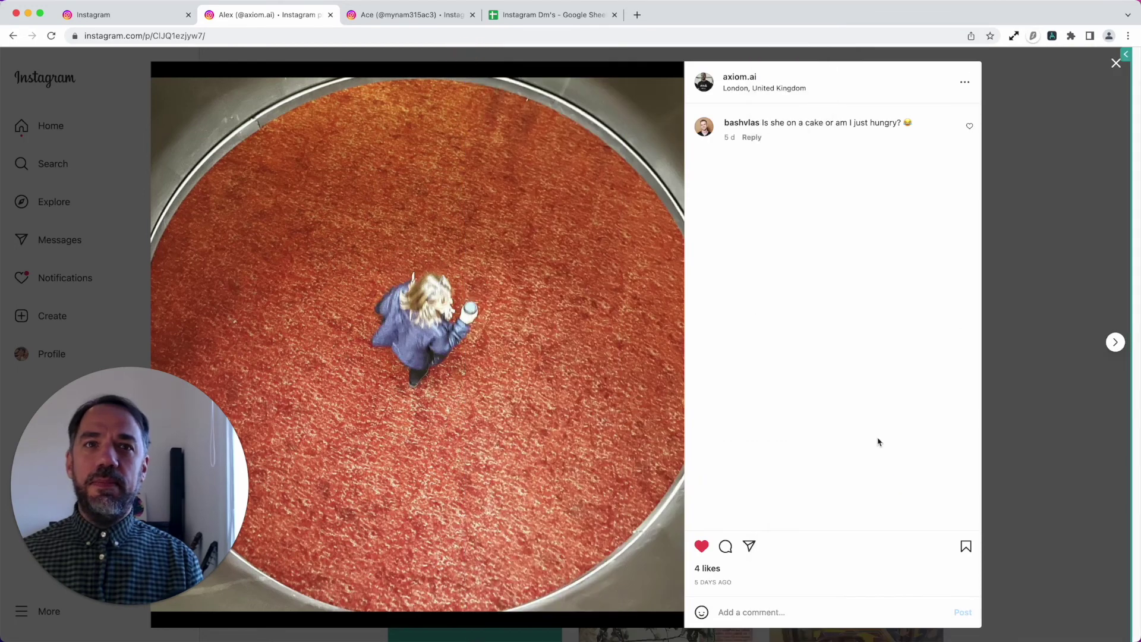
click(1123, 54)
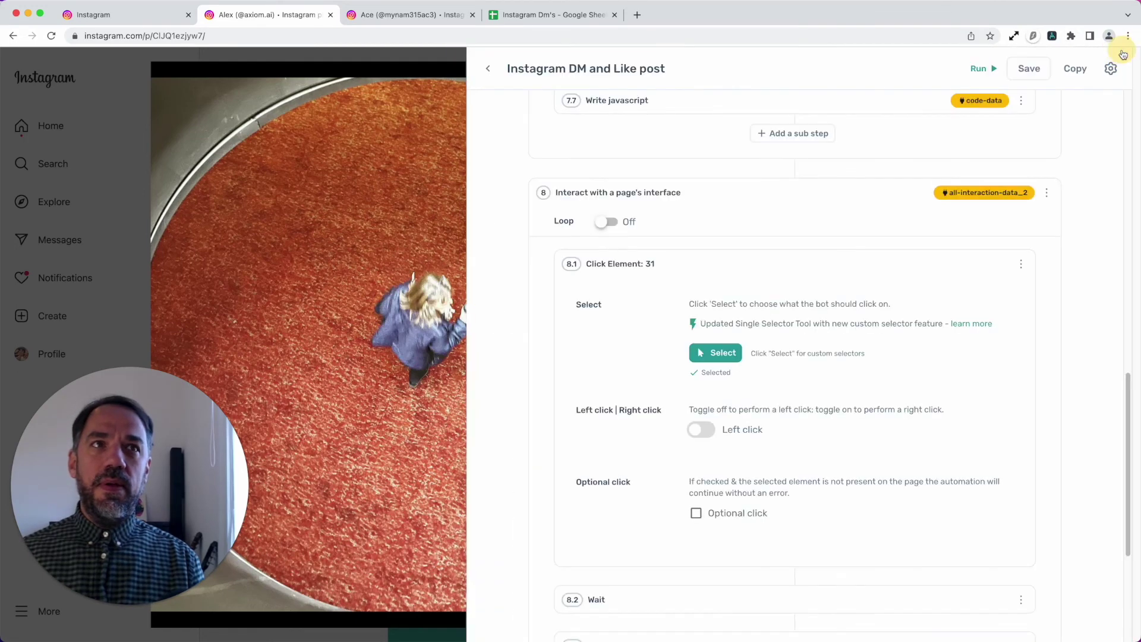
click(752, 266)
click(753, 308)
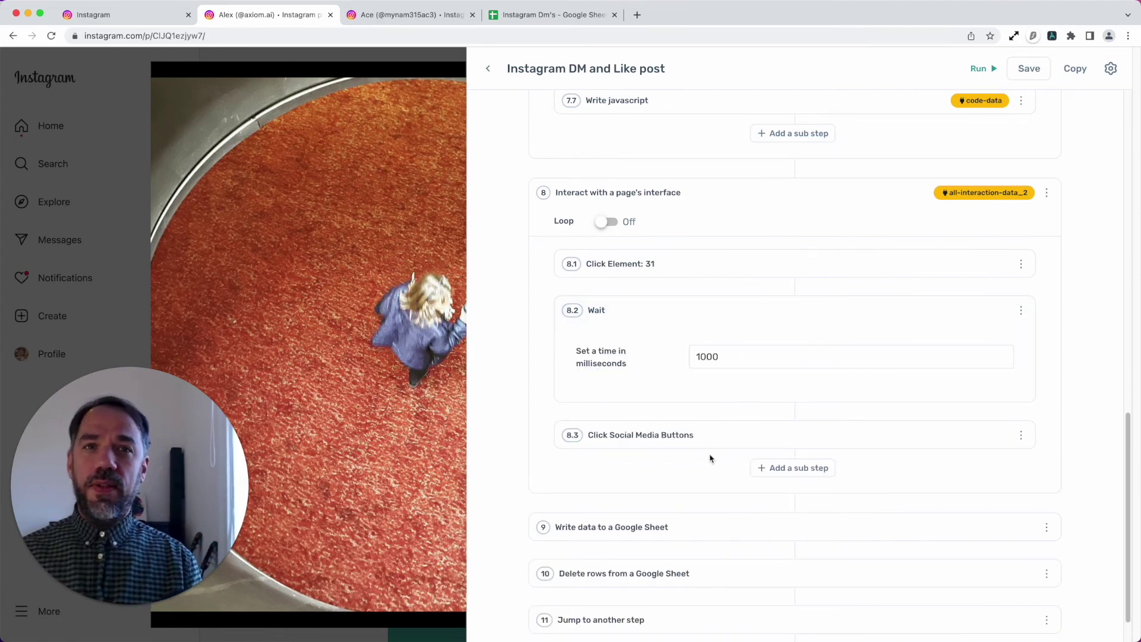
Point step 8.3 Click Social Media Buttons at the open post's like heart, then collapse it.
click(722, 427)
scroll(724, 430, down, 3)
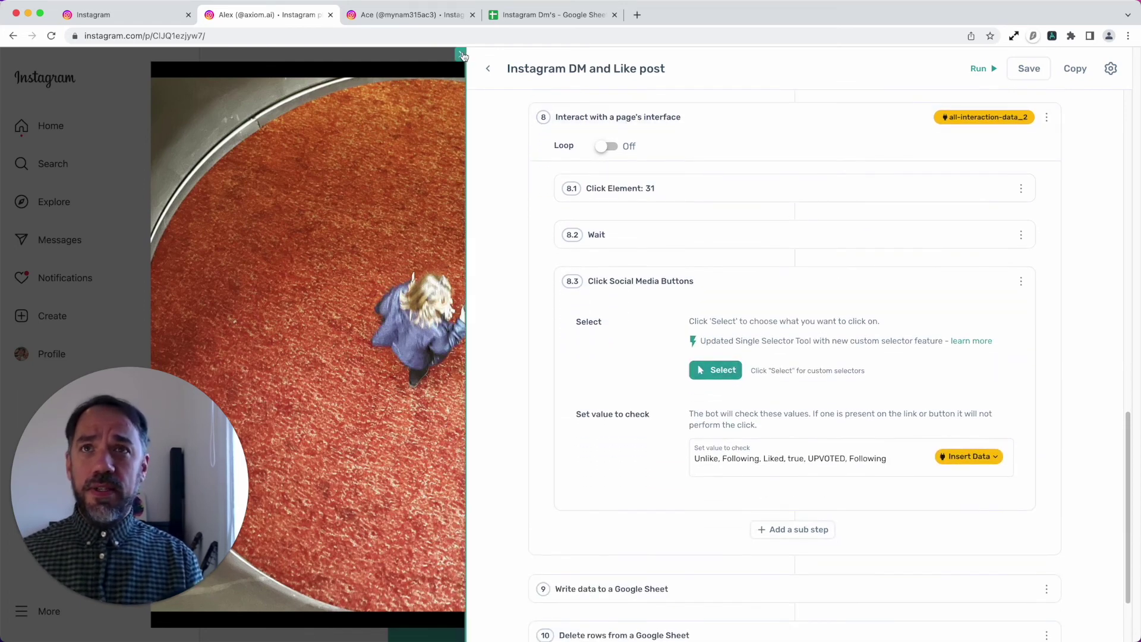
click(485, 69)
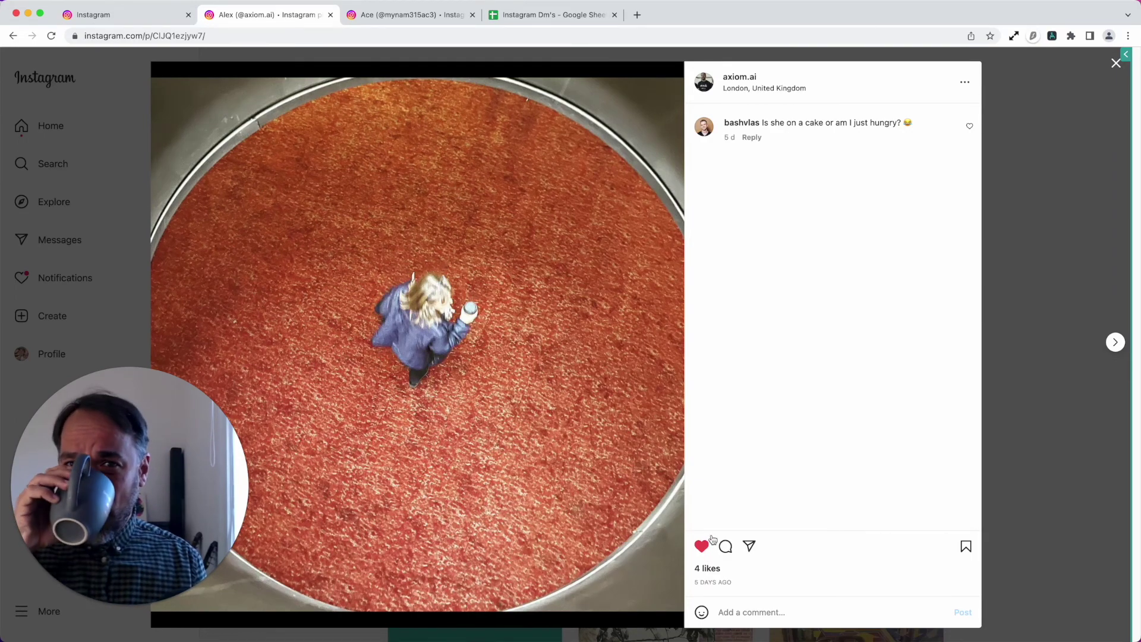
click(1125, 56)
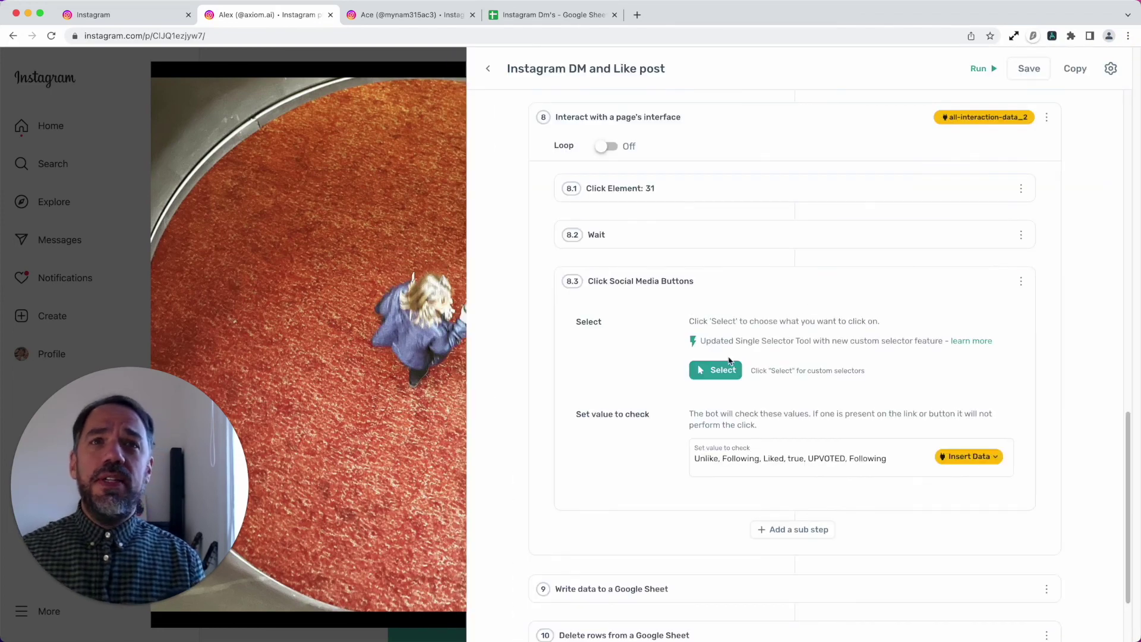
click(720, 374)
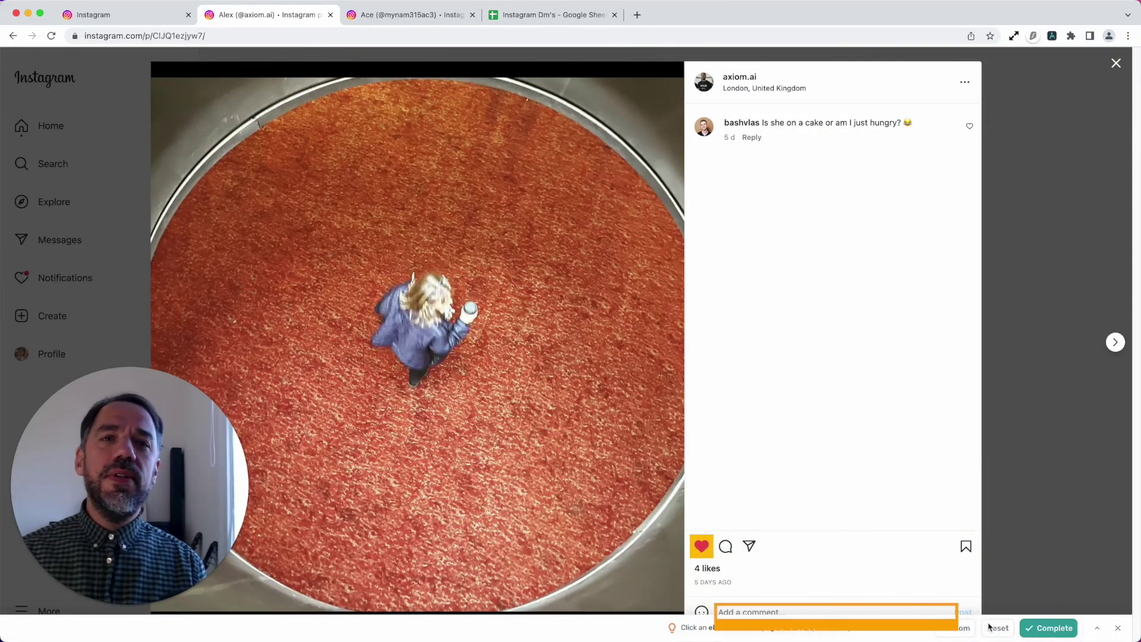
click(1045, 635)
click(753, 279)
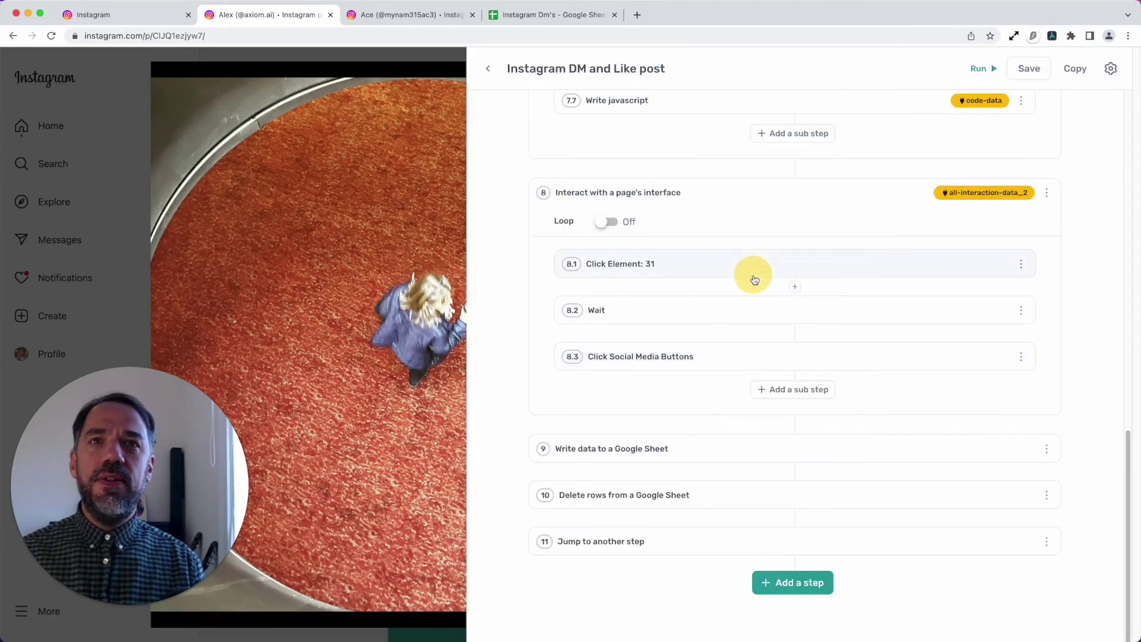
click(763, 452)
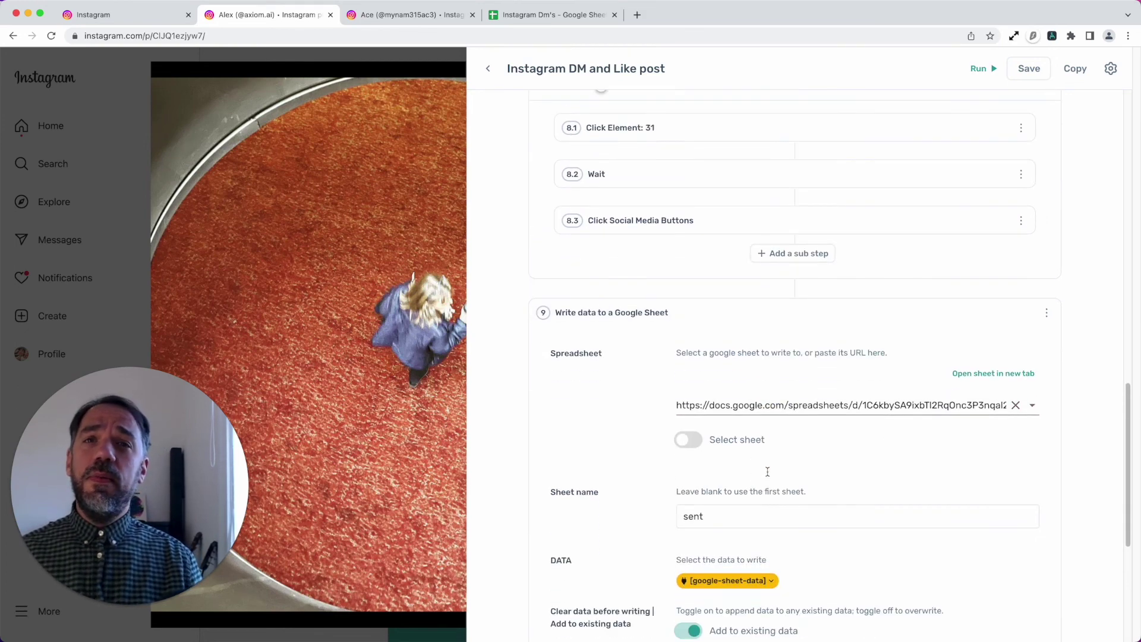
scroll(770, 481, up, 2)
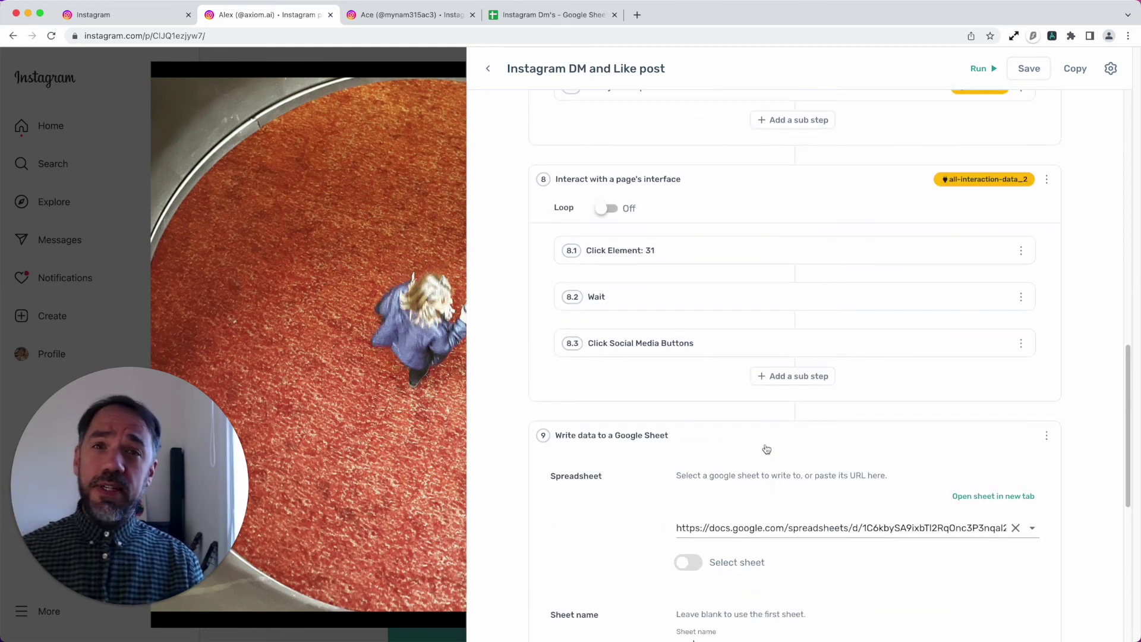
scroll(767, 452, down, 5)
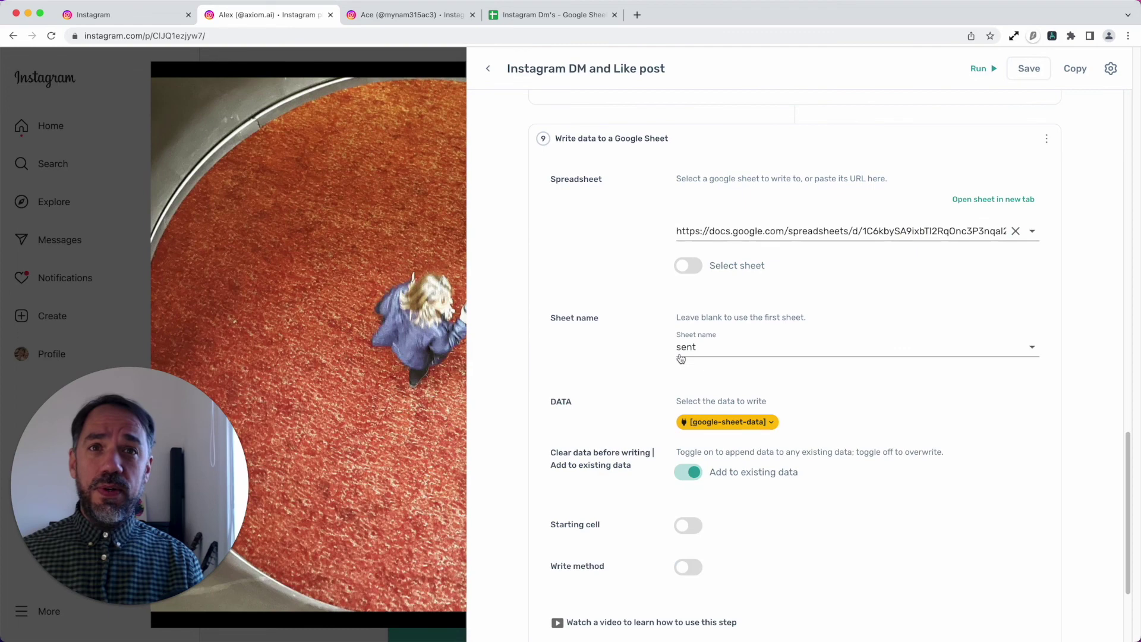
click(721, 140)
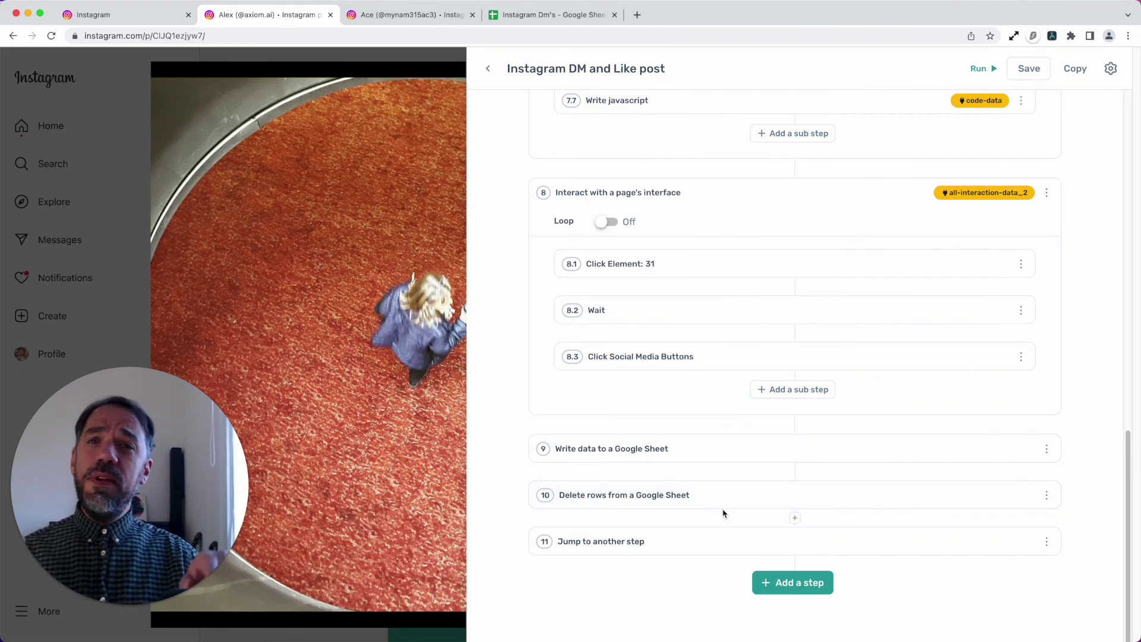
click(699, 543)
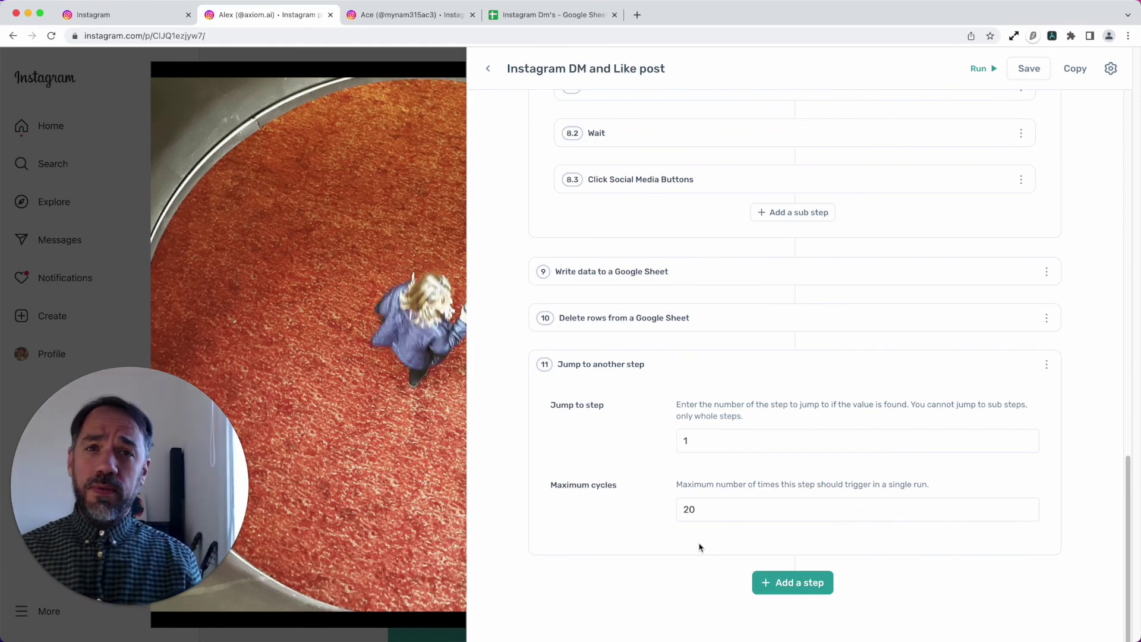
Confirm the jump targets step 1 and set Maximum cycles back to 20.
click(692, 435)
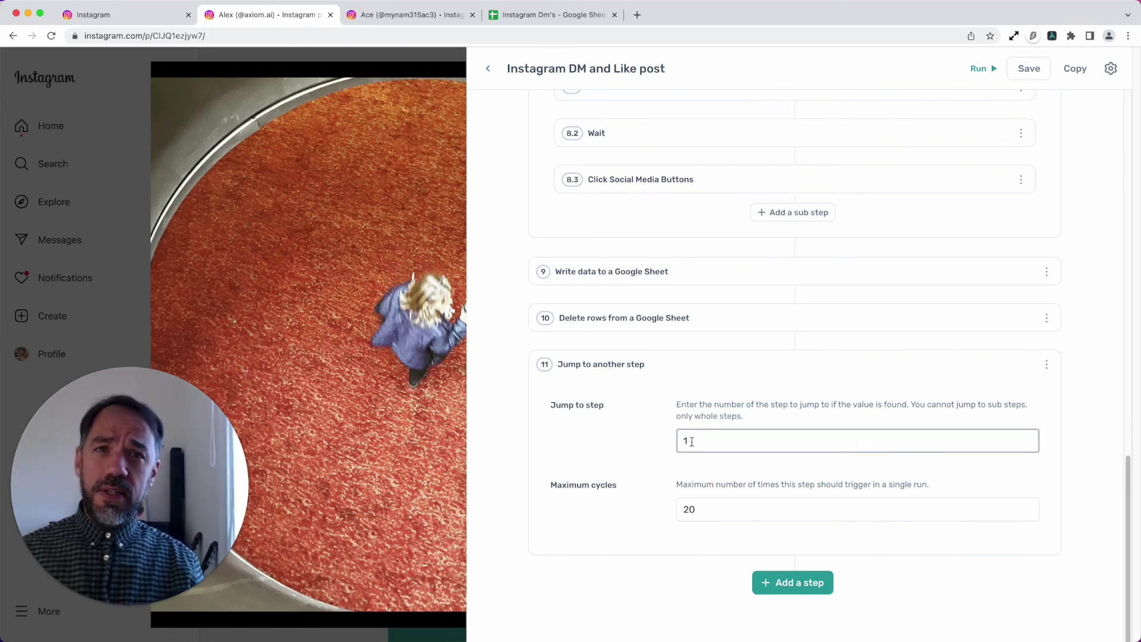
click(693, 510)
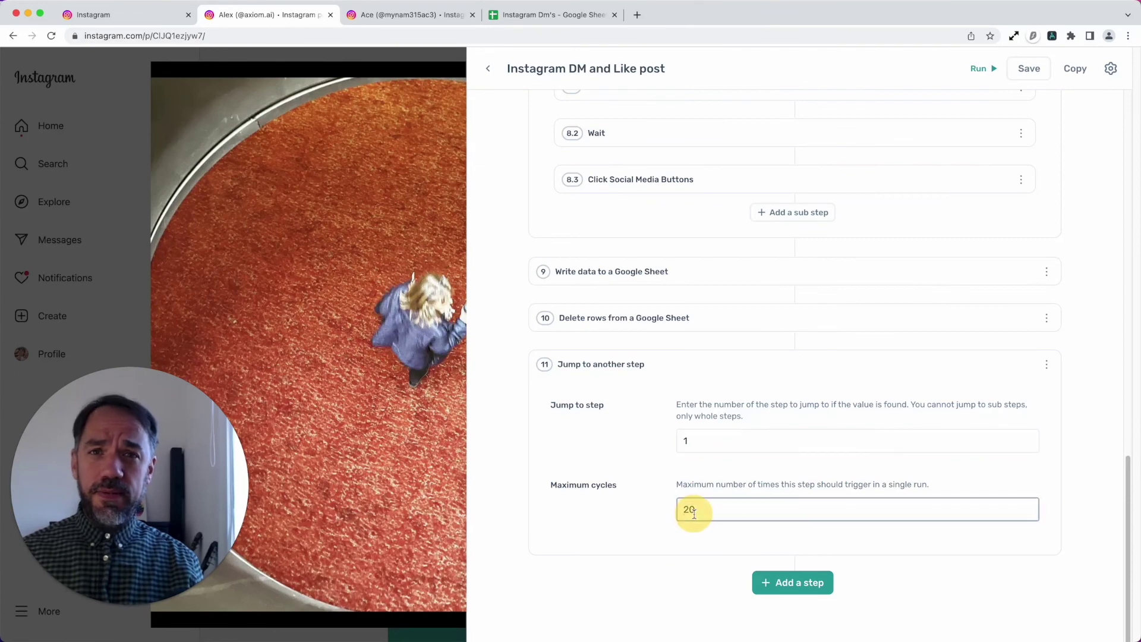
double_click(693, 513)
text(3)
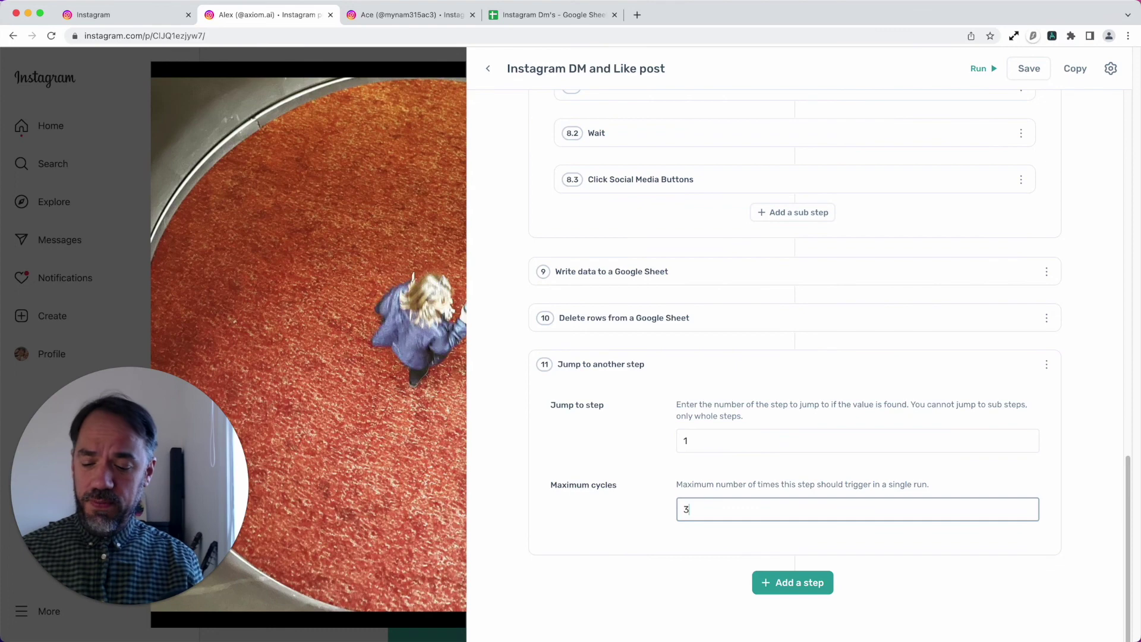
double_click(686, 510)
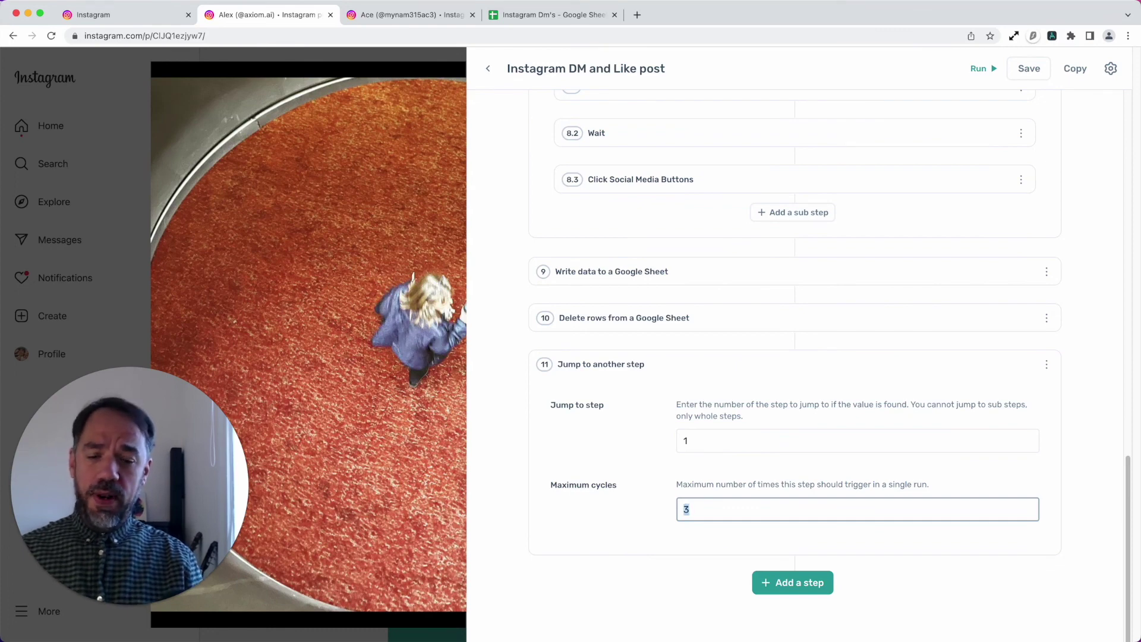
text(30)
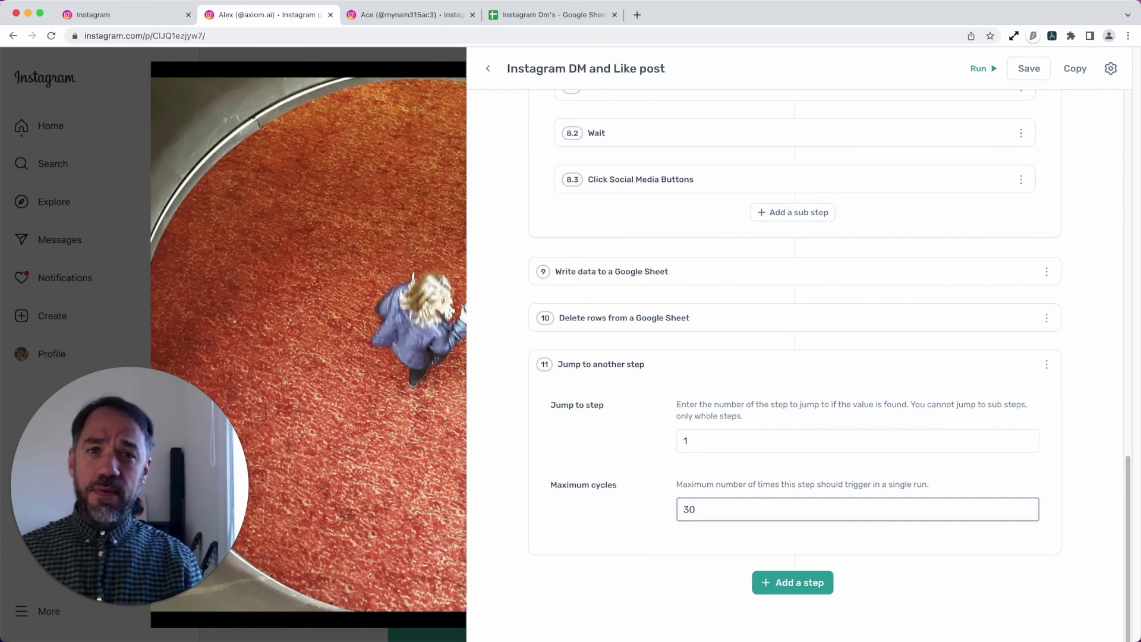
key(BackSpace)
key(BackSpace)
text(20)
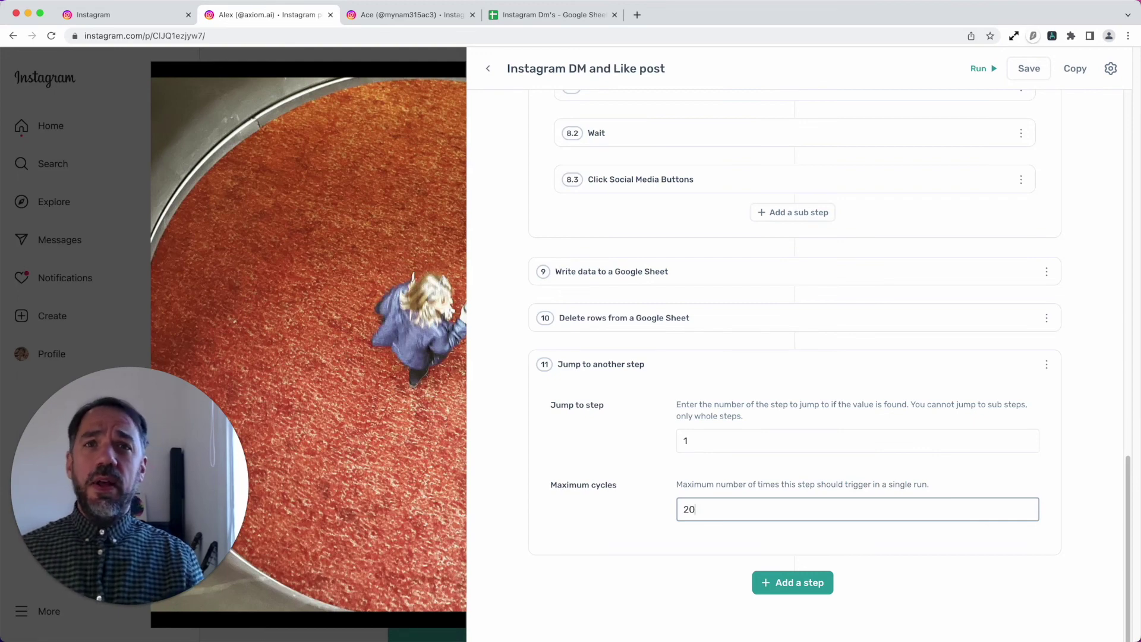
scroll(715, 433, up, 10)
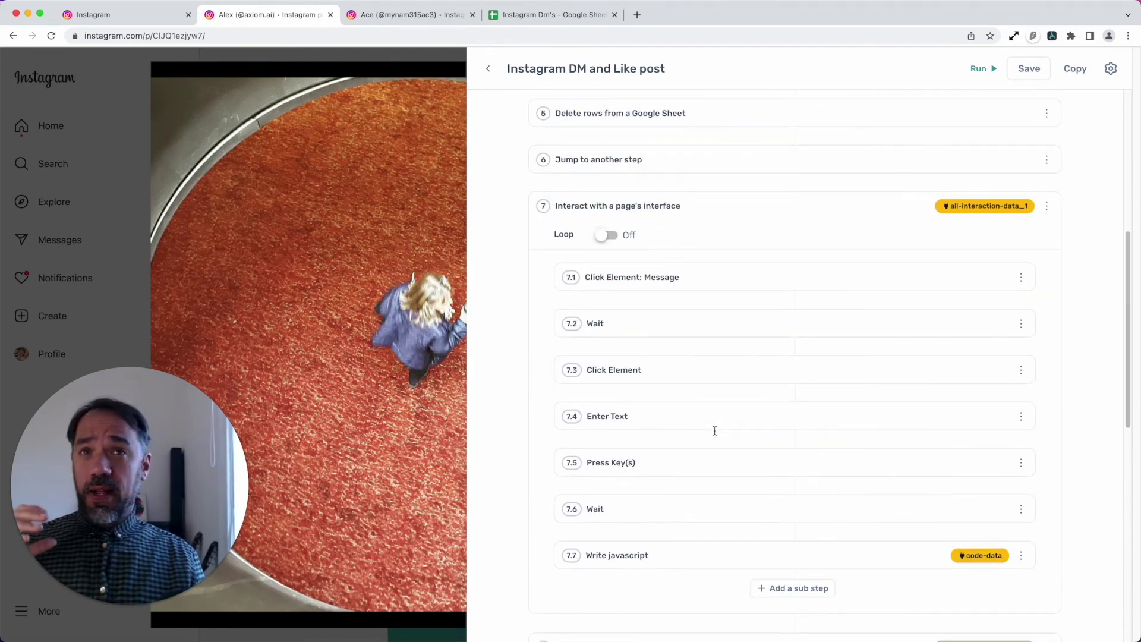
scroll(715, 430, up, 8)
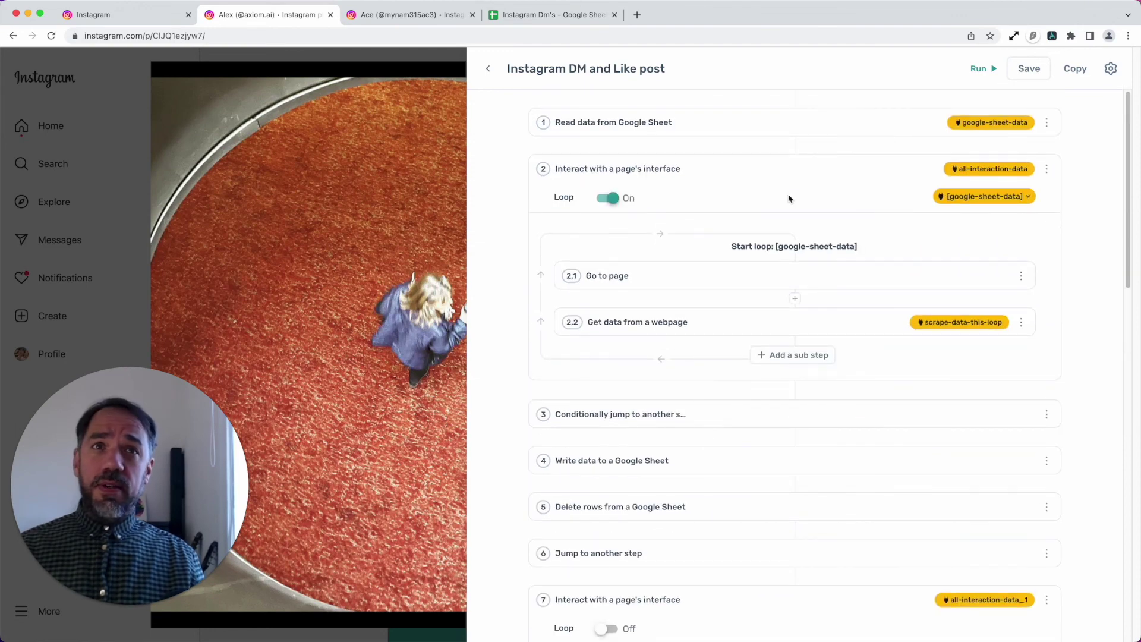
scroll(751, 523, down, 18)
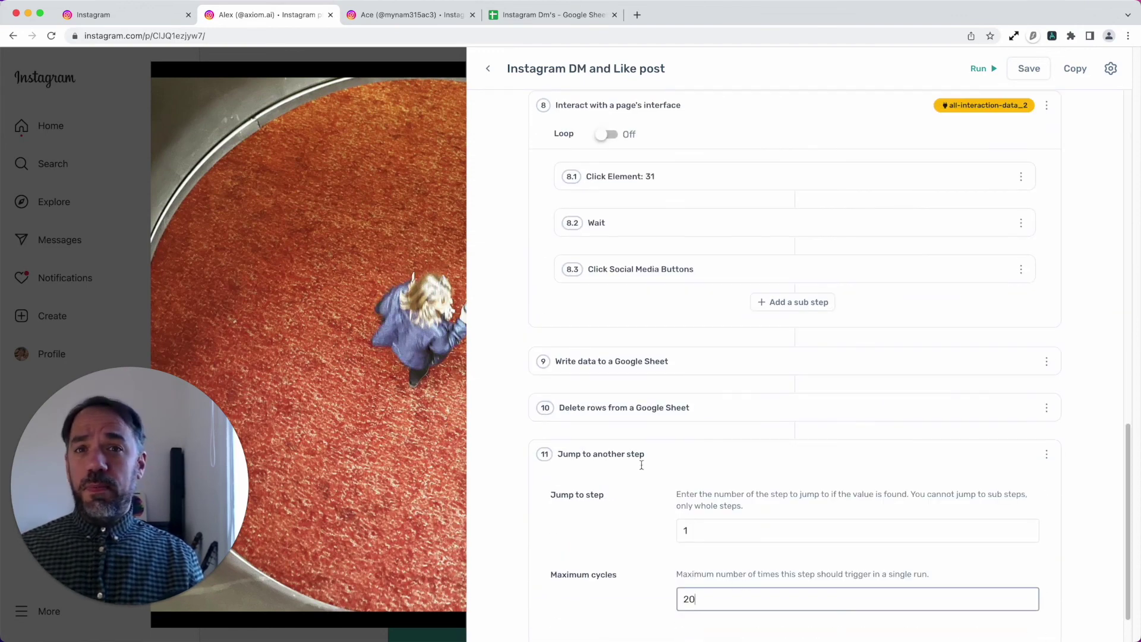
scroll(682, 466, up, 12)
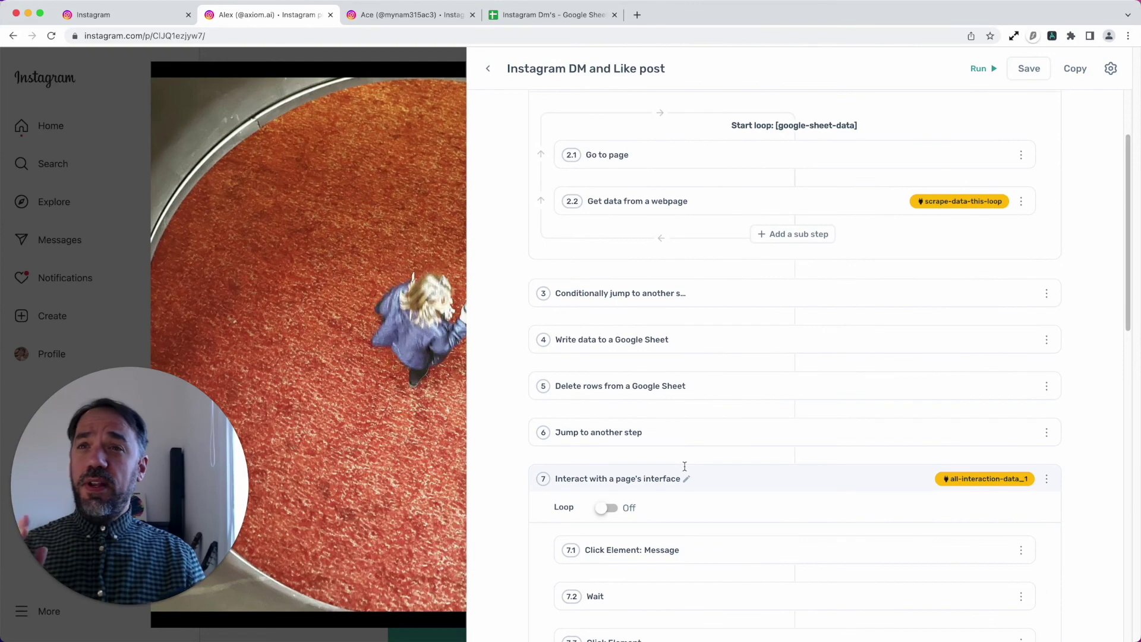